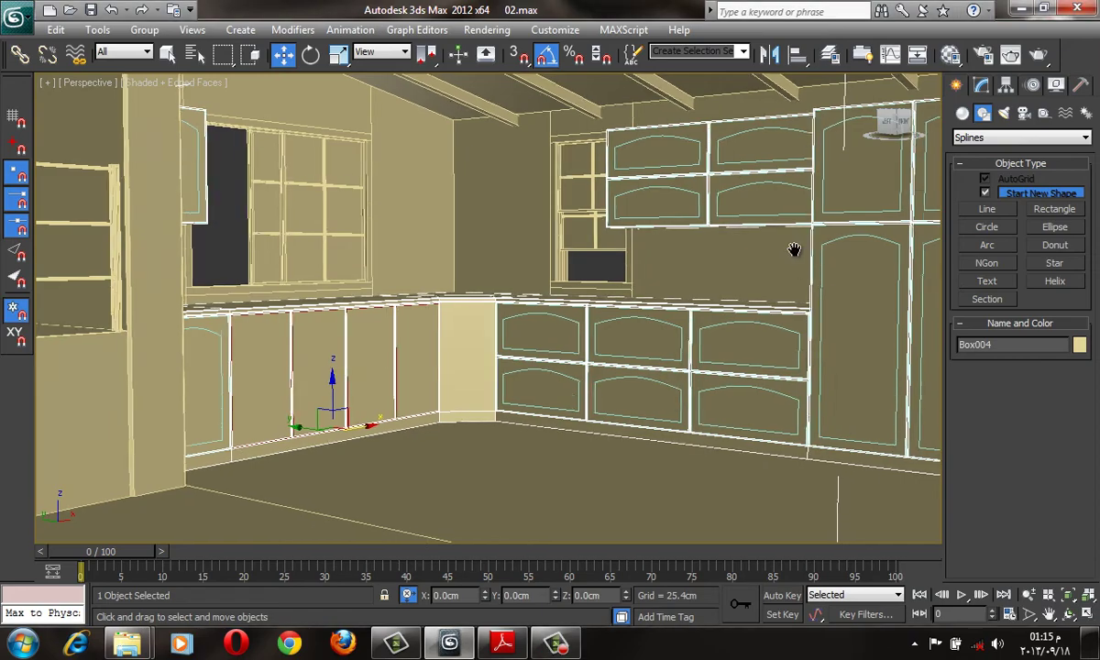
Step: Orbit and zoom the Perspective view in wireframe onto the cabinet door outlines
{"action": "mouse_move", "coordinate": [793, 248]}
{"action": "middle_mouse_down", "text": "alt"}
{"action": "mouse_move", "coordinate": [577, 319]}
{"action": "mouse_move", "coordinate": [794, 313]}
{"action": "mouse_move", "coordinate": [803, 356]}
{"action": "mouse_move", "coordinate": [369, 397]}
{"action": "middle_mouse_up", "text": "alt"}
{"action": "key", "text": "F3"}
{"action": "key", "text": "F3"}
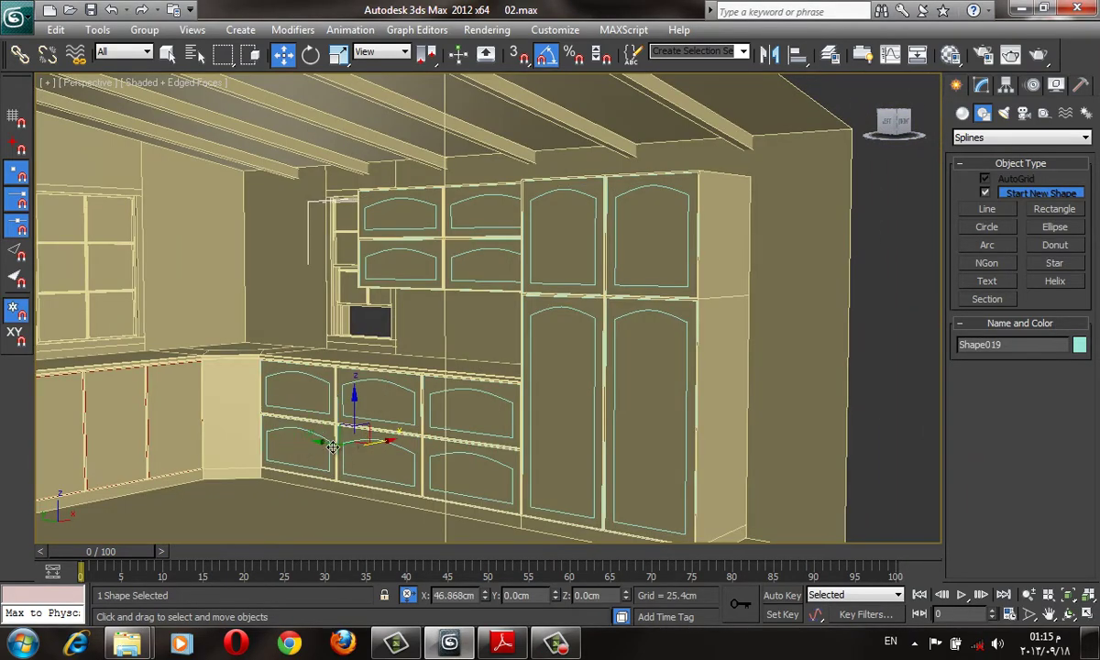
{"action": "middle_click_drag", "start_coordinate": [336, 448], "coordinate": [582, 359], "text": "alt"}
{"action": "scroll", "coordinate": [770, 305], "scroll_direction": "down", "scroll_amount": 5}
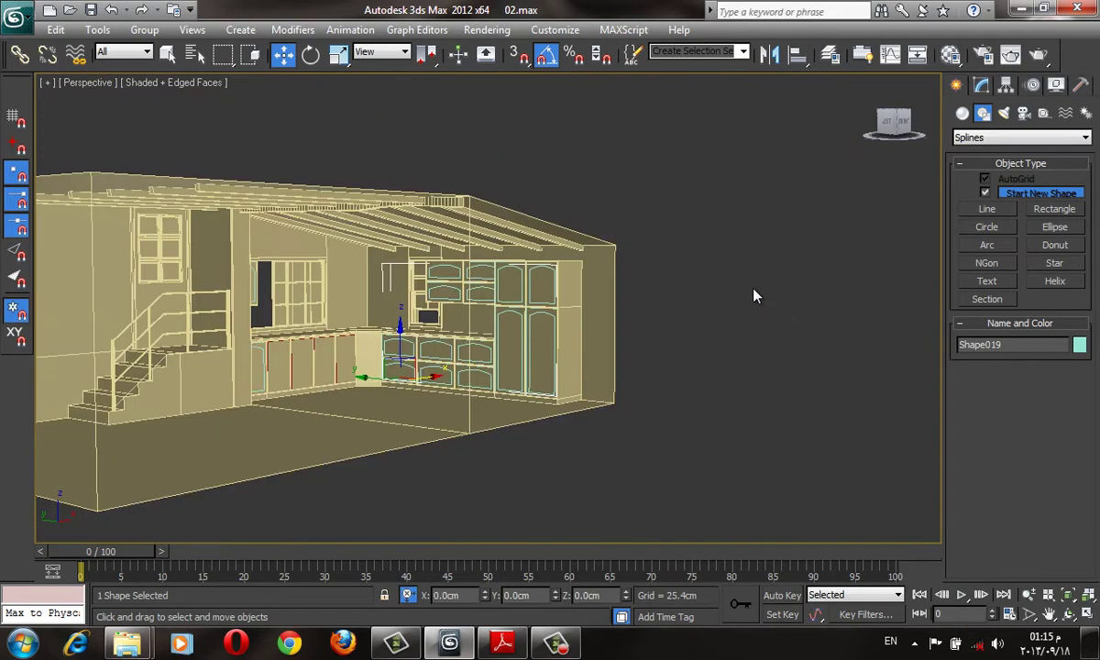
{"action": "scroll", "coordinate": [752, 292], "scroll_direction": "up", "scroll_amount": 5}
{"action": "scroll", "coordinate": [729, 290], "scroll_direction": "up", "scroll_amount": 2}
Step: Add an Extrude modifier to Shape019, then delete it again
{"action": "left_click", "coordinate": [982, 85]}
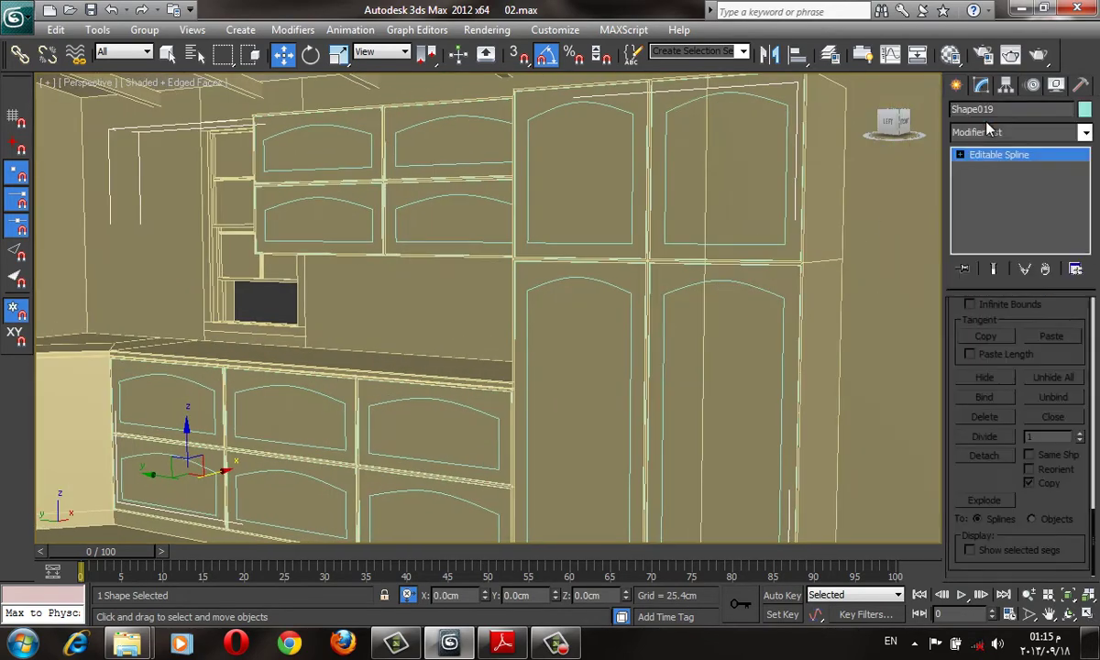
{"action": "left_click", "coordinate": [1017, 132]}
{"action": "scroll", "coordinate": [999, 183], "scroll_direction": "down", "scroll_amount": 6}
{"action": "left_click", "coordinate": [1001, 196]}
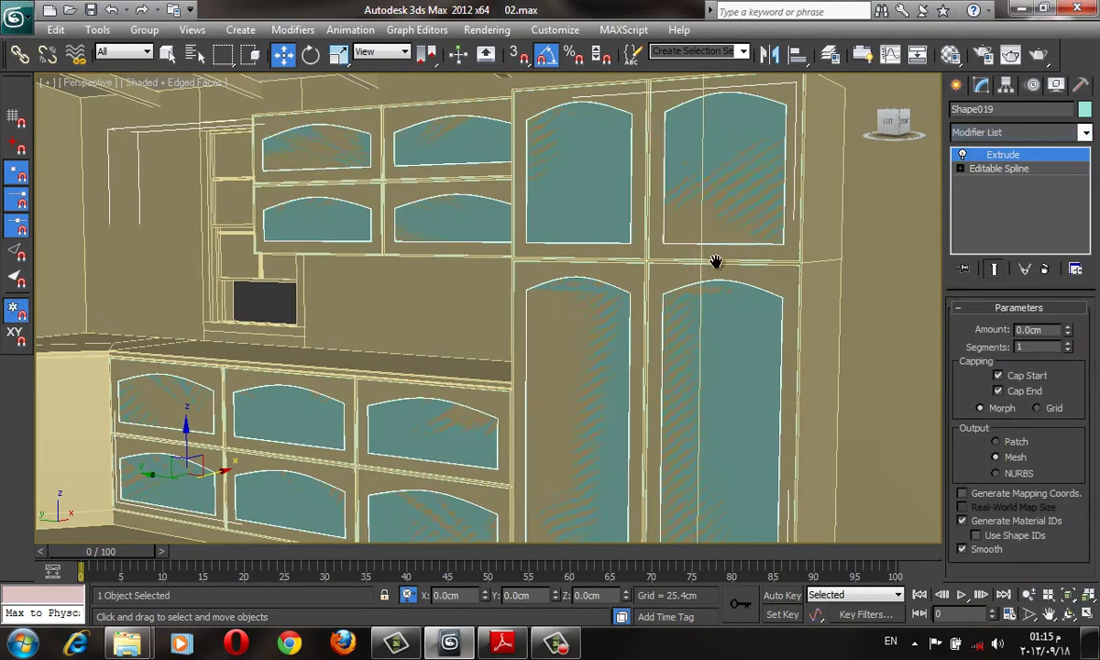
{"action": "left_click", "coordinate": [1044, 270]}
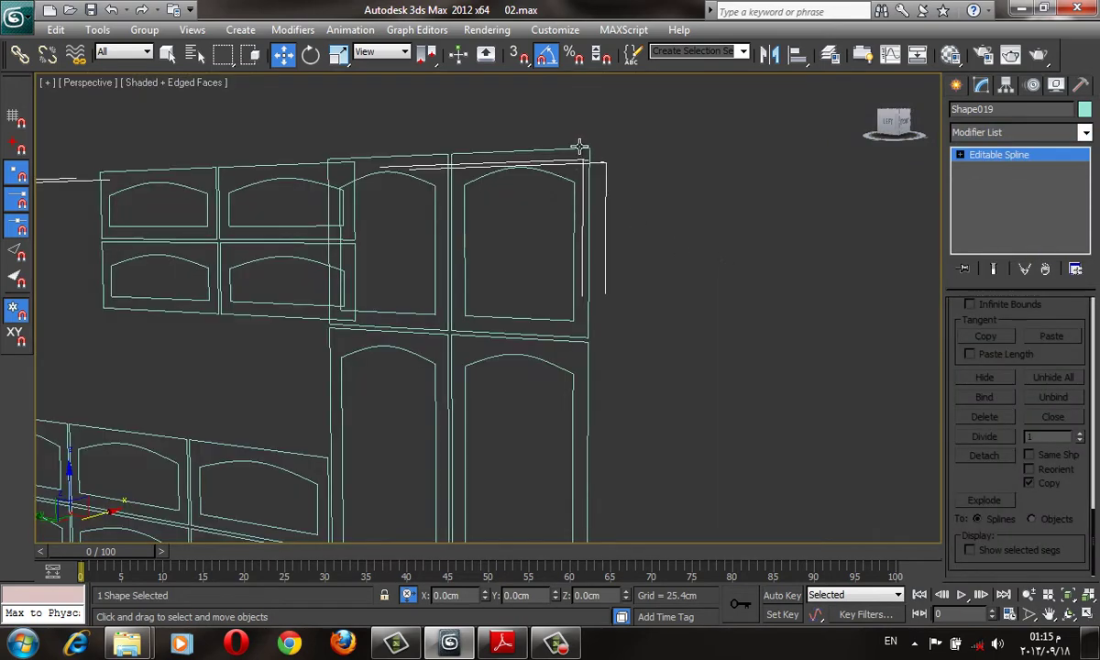
Step: Select door frame outline Shape017 and extrude it by 2.0cm
{"action": "left_click", "coordinate": [592, 156]}
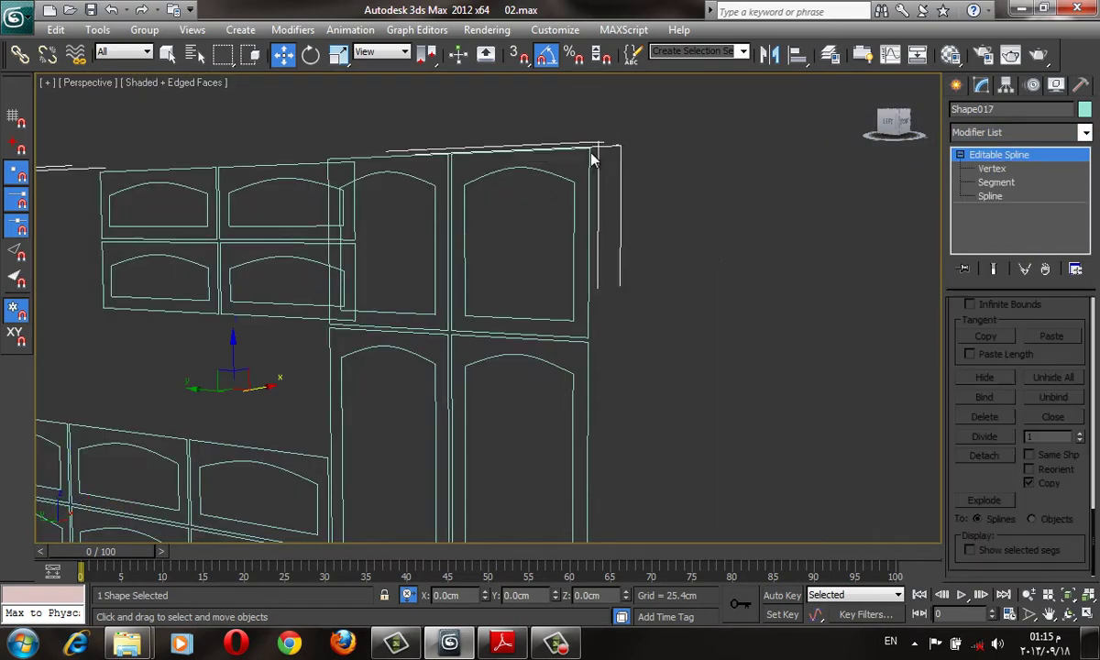
{"action": "left_click", "coordinate": [1051, 133]}
{"action": "key", "text": "e"}
{"action": "left_click", "coordinate": [981, 178]}
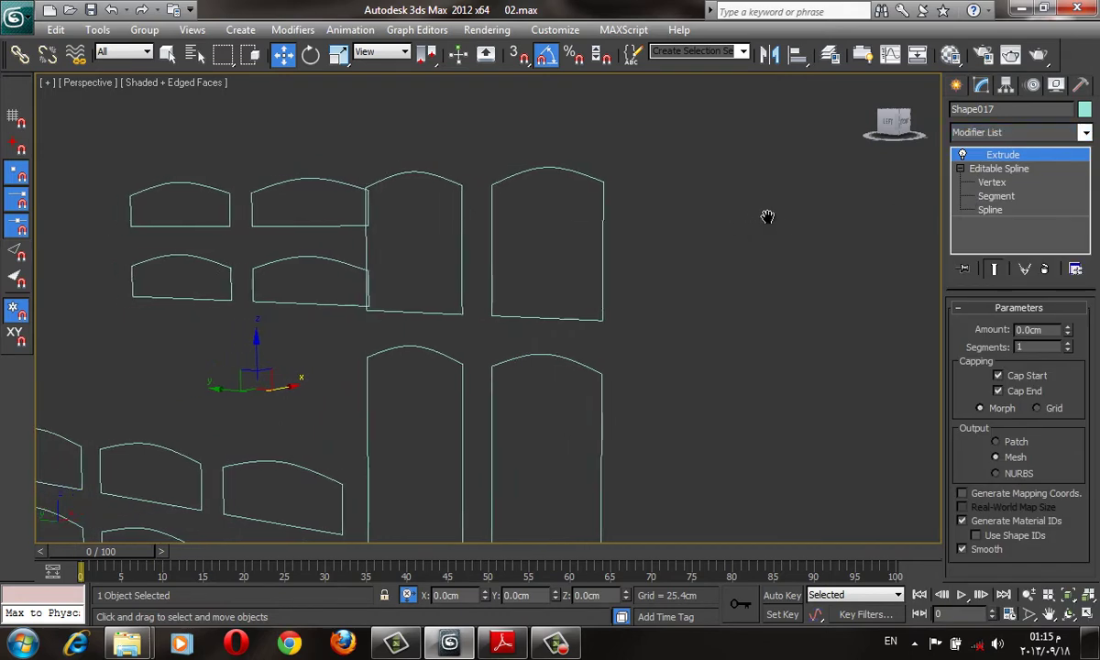
{"action": "middle_click_drag", "start_coordinate": [767, 217], "coordinate": [716, 255]}
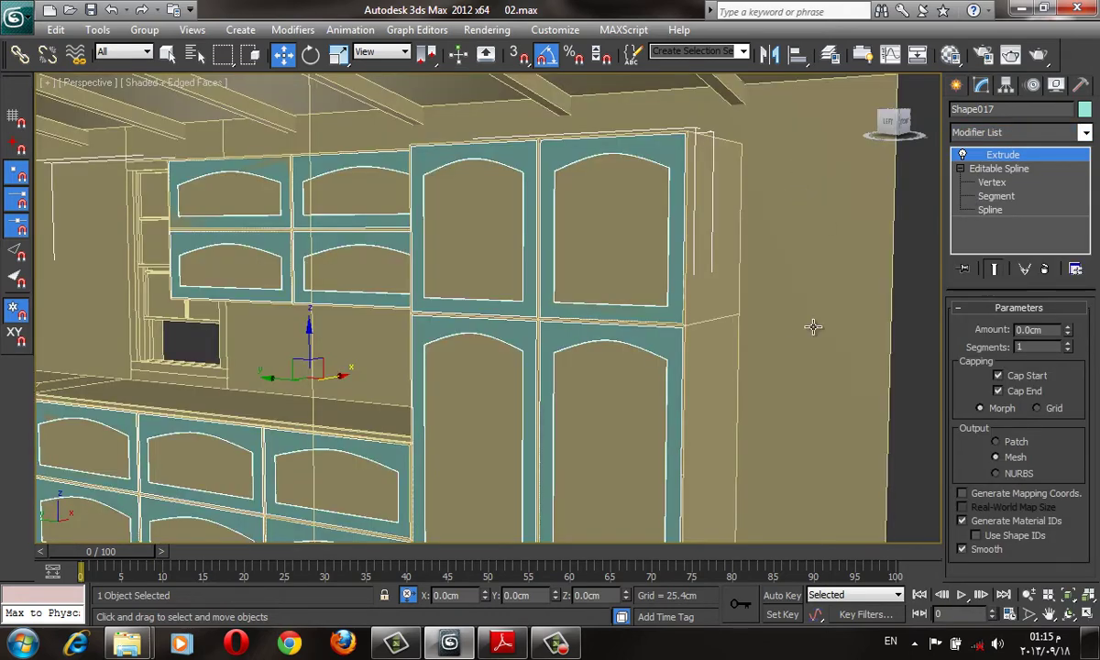
{"action": "scroll", "coordinate": [742, 322], "scroll_direction": "up", "scroll_amount": 5}
{"action": "scroll", "coordinate": [727, 326], "scroll_direction": "up", "scroll_amount": 2}
{"action": "scroll", "coordinate": [726, 326], "scroll_direction": "down", "scroll_amount": 2}
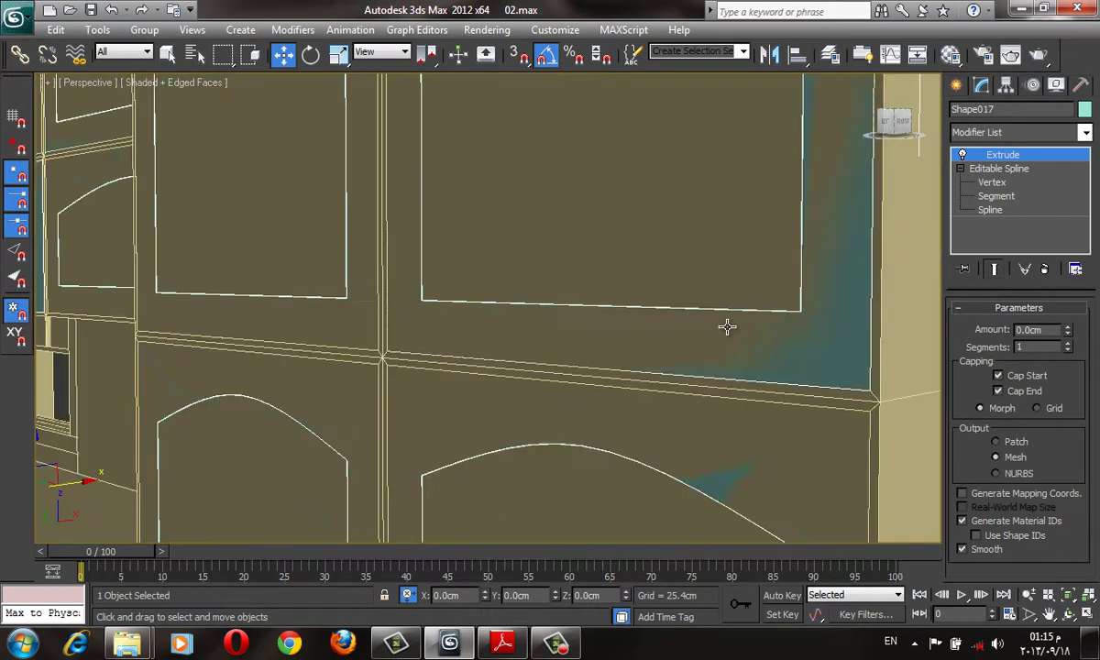
{"action": "middle_click_drag", "start_coordinate": [727, 327], "coordinate": [634, 323]}
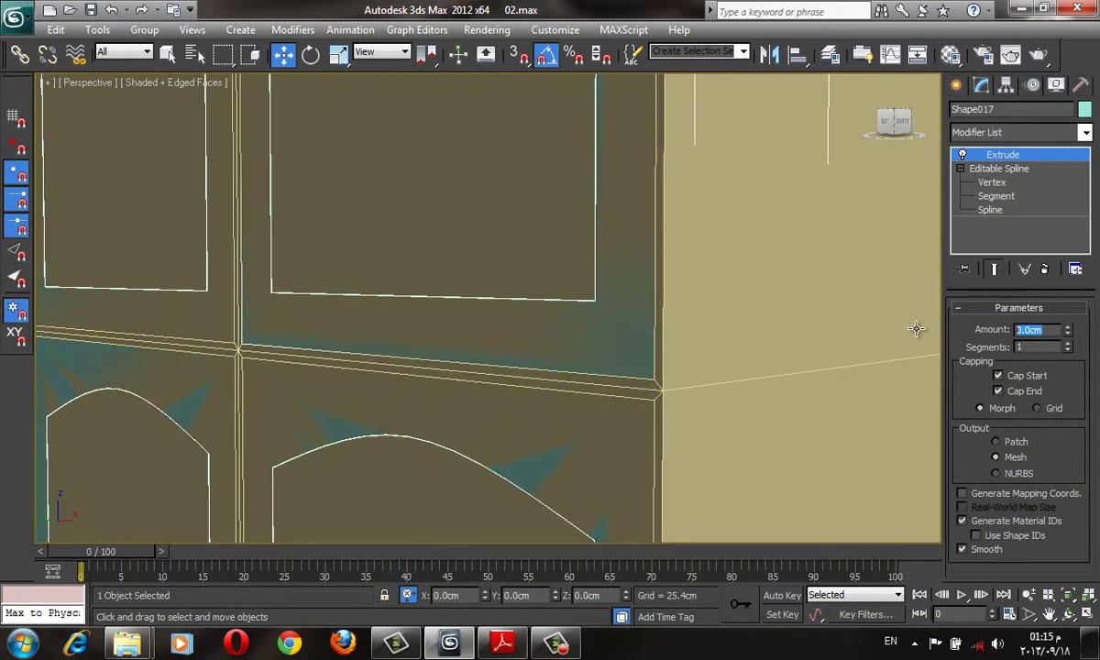
{"action": "type", "text": "2"}
{"action": "key", "text": "Return"}
Step: Orbit and zoom around the cabinet wall to inspect the 2cm-thick door frames
{"action": "mouse_move", "coordinate": [699, 250]}
{"action": "middle_mouse_down", "text": "alt"}
{"action": "mouse_move", "coordinate": [727, 263]}
{"action": "mouse_move", "coordinate": [692, 255]}
{"action": "mouse_move", "coordinate": [745, 226]}
{"action": "middle_mouse_up", "text": "alt"}
{"action": "scroll", "coordinate": [744, 227], "scroll_direction": "down", "scroll_amount": 5}
{"action": "scroll", "coordinate": [864, 309], "scroll_direction": "up", "scroll_amount": 4}
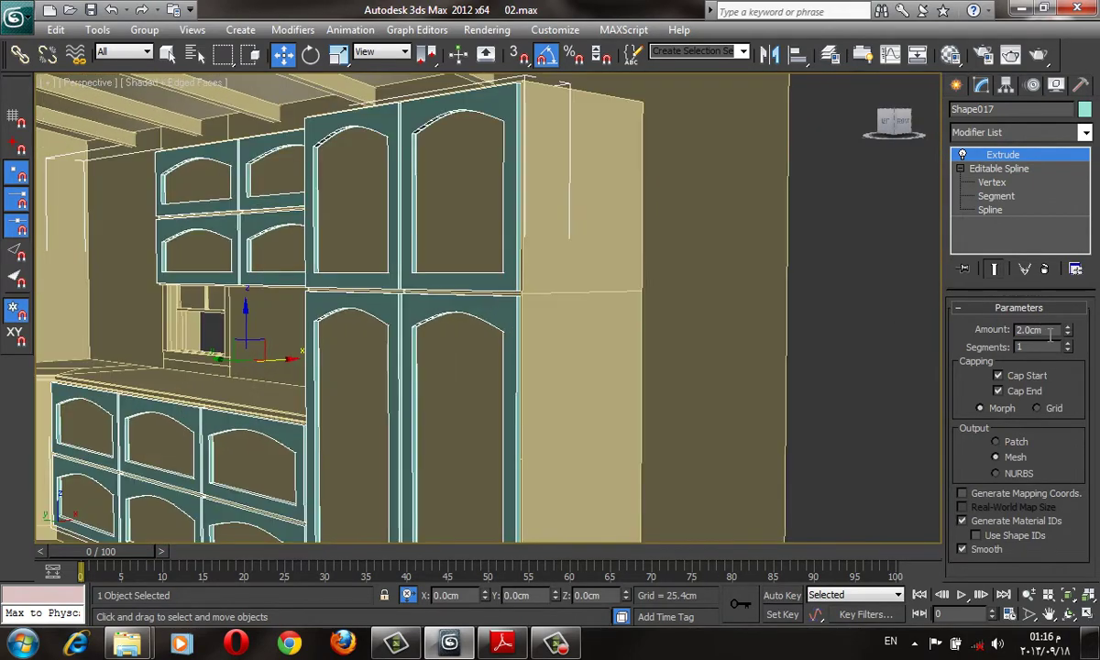
{"action": "scroll", "coordinate": [757, 294], "scroll_direction": "up", "scroll_amount": 5}
{"action": "scroll", "coordinate": [634, 316], "scroll_direction": "down", "scroll_amount": 1}
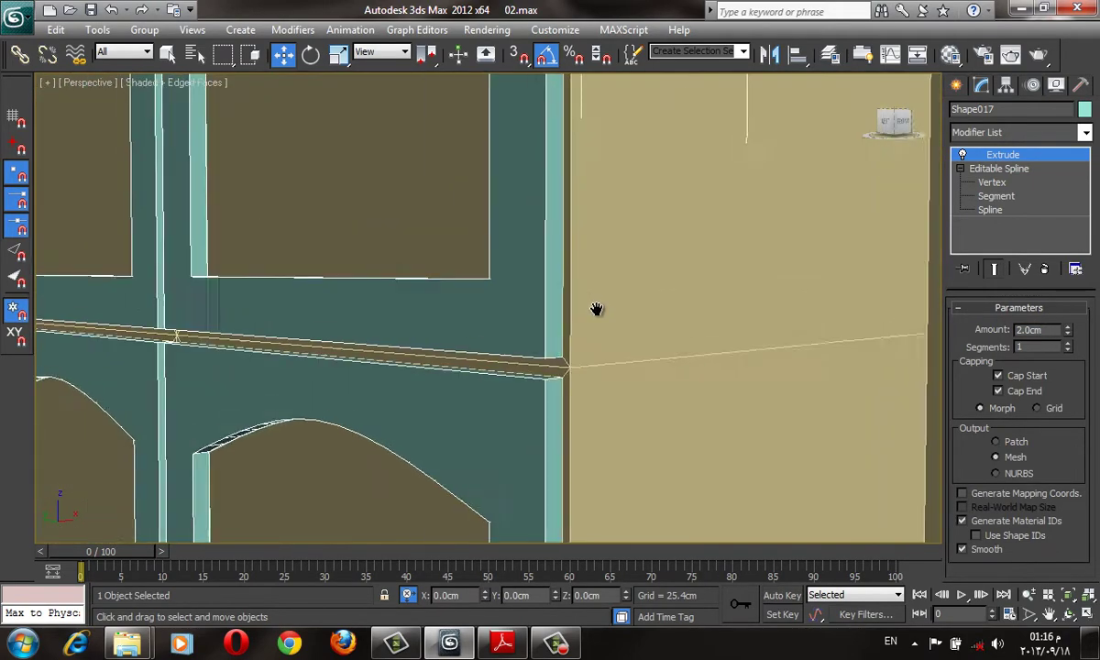
{"action": "scroll", "coordinate": [597, 309], "scroll_direction": "down", "scroll_amount": 2}
{"action": "scroll", "coordinate": [604, 295], "scroll_direction": "down", "scroll_amount": 4}
{"action": "mouse_move", "coordinate": [823, 225]}
{"action": "middle_mouse_down", "text": "alt"}
{"action": "mouse_move", "coordinate": [675, 360]}
{"action": "mouse_move", "coordinate": [751, 303]}
{"action": "mouse_move", "coordinate": [825, 287]}
{"action": "mouse_move", "coordinate": [793, 322]}
{"action": "mouse_move", "coordinate": [607, 322]}
{"action": "mouse_move", "coordinate": [667, 296]}
{"action": "middle_mouse_up", "text": "alt"}
{"action": "scroll", "coordinate": [668, 297], "scroll_direction": "up", "scroll_amount": 2}
{"action": "scroll", "coordinate": [721, 273], "scroll_direction": "up", "scroll_amount": 3}
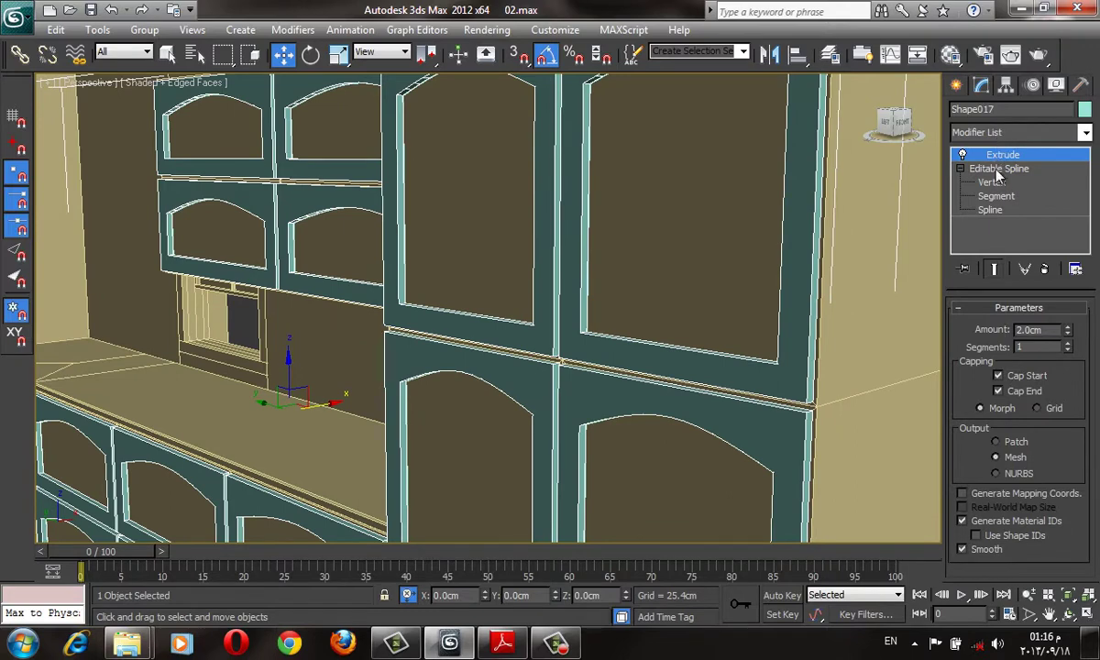
Step: Add an Edit Poly modifier above the Extrude on Shape017
{"action": "left_click", "coordinate": [1008, 132]}
{"action": "scroll", "coordinate": [1005, 275], "scroll_direction": "down", "scroll_amount": 5}
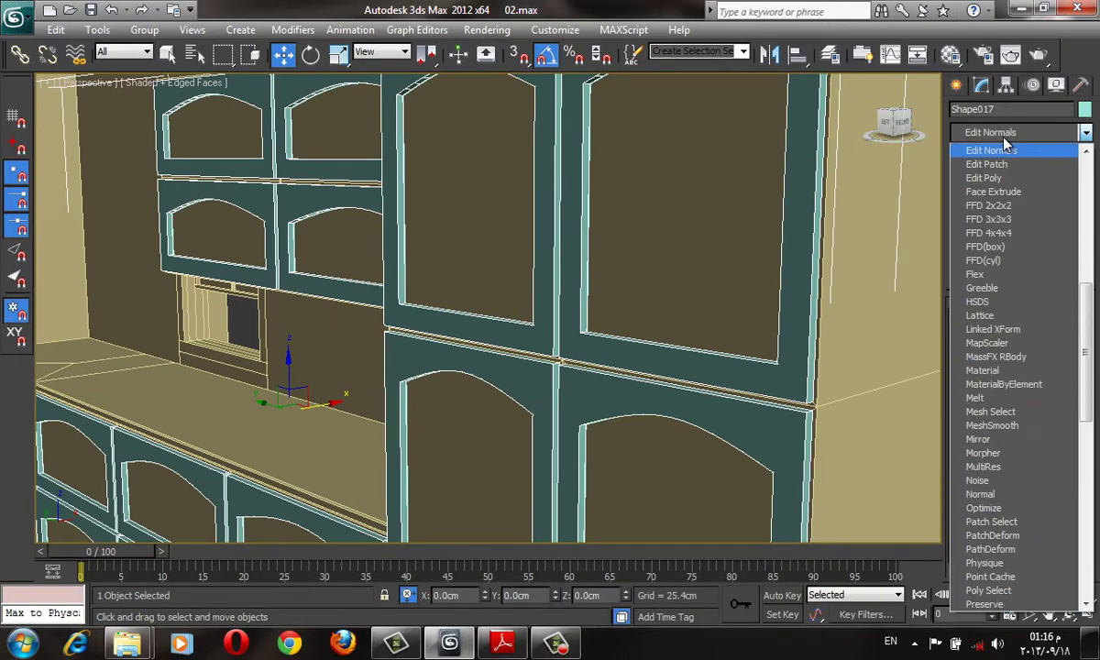
{"action": "scroll", "coordinate": [1004, 160], "scroll_direction": "down", "scroll_amount": 1}
{"action": "left_click", "coordinate": [1005, 158]}
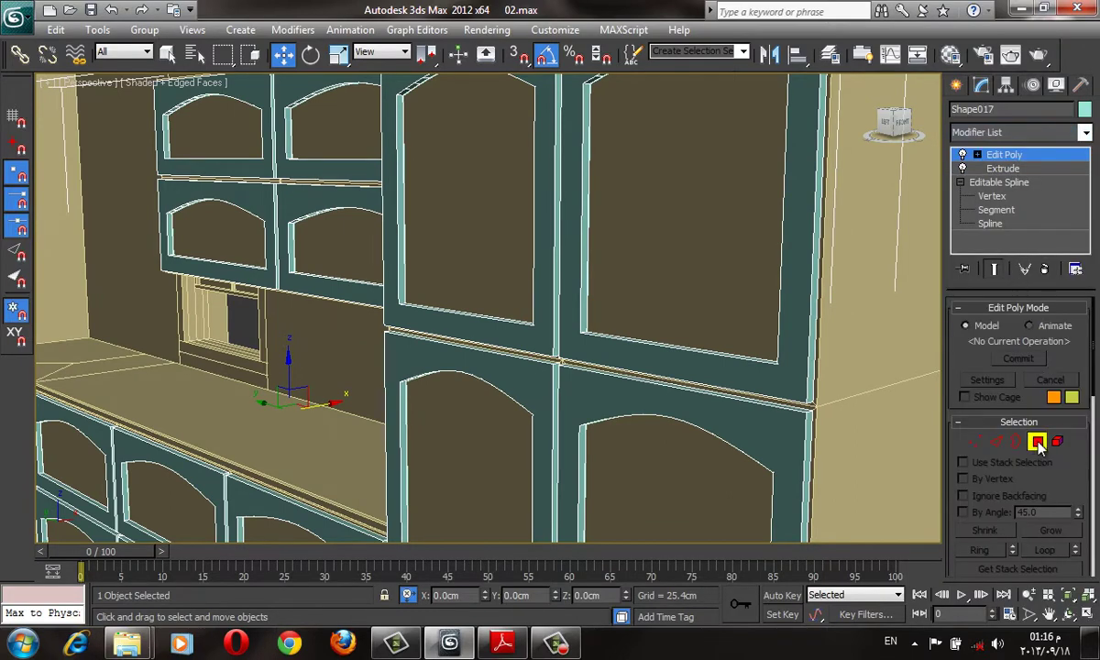
{"action": "scroll", "coordinate": [570, 216], "scroll_direction": "down", "scroll_amount": 1}
{"action": "scroll", "coordinate": [577, 206], "scroll_direction": "down", "scroll_amount": 1}
{"action": "scroll", "coordinate": [558, 213], "scroll_direction": "down", "scroll_amount": 2}
Step: Delete the Edit Poly and Extrude modifiers, leaving only the Editable Spline
{"action": "mouse_move", "coordinate": [557, 213]}
{"action": "middle_mouse_down"}
{"action": "mouse_move", "coordinate": [647, 257]}
{"action": "mouse_move", "coordinate": [687, 229]}
{"action": "middle_mouse_up"}
{"action": "scroll", "coordinate": [688, 229], "scroll_direction": "up", "scroll_amount": 2}
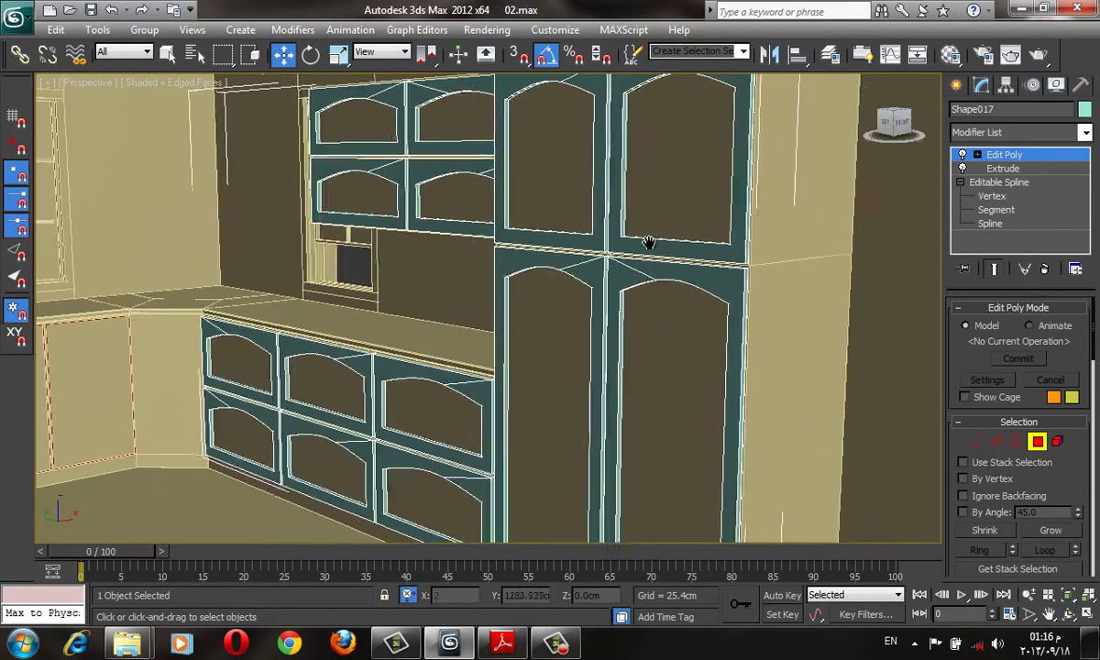
{"action": "scroll", "coordinate": [645, 243], "scroll_direction": "up", "scroll_amount": 2}
{"action": "scroll", "coordinate": [712, 184], "scroll_direction": "up", "scroll_amount": 2}
{"action": "scroll", "coordinate": [590, 228], "scroll_direction": "up", "scroll_amount": 2}
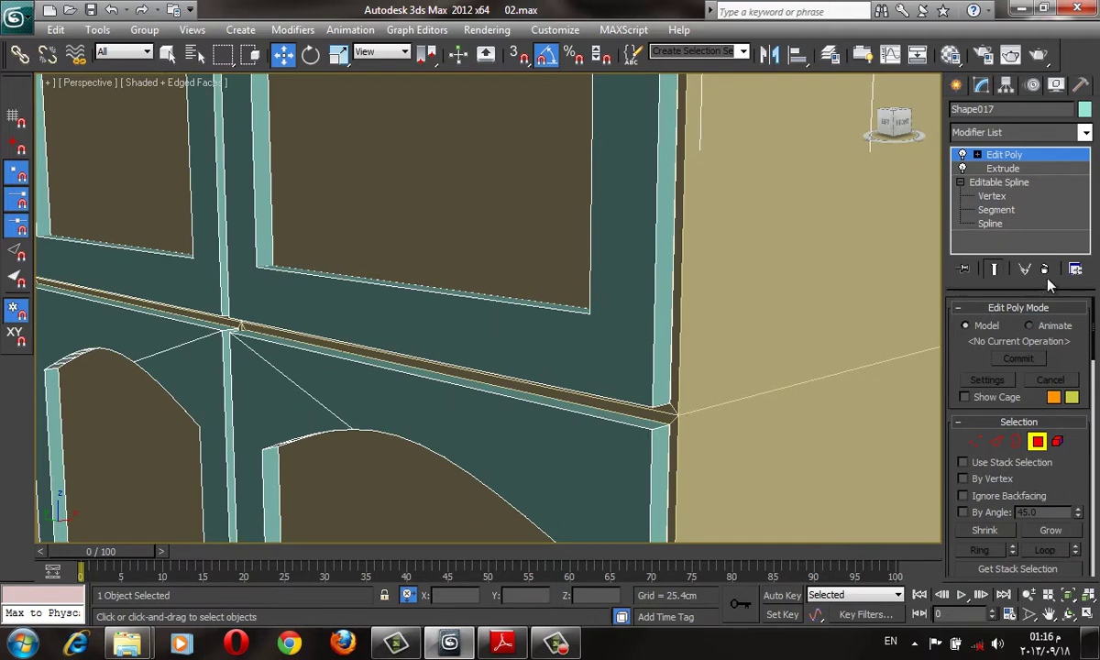
{"action": "left_click", "coordinate": [1044, 269]}
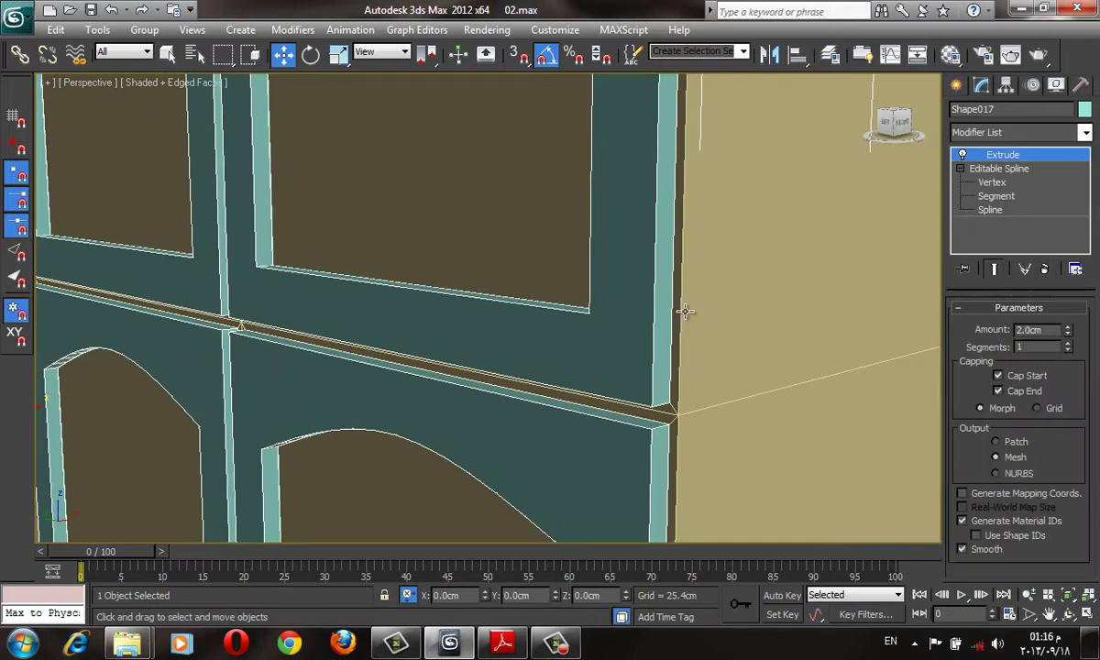
{"action": "left_click", "coordinate": [1044, 269]}
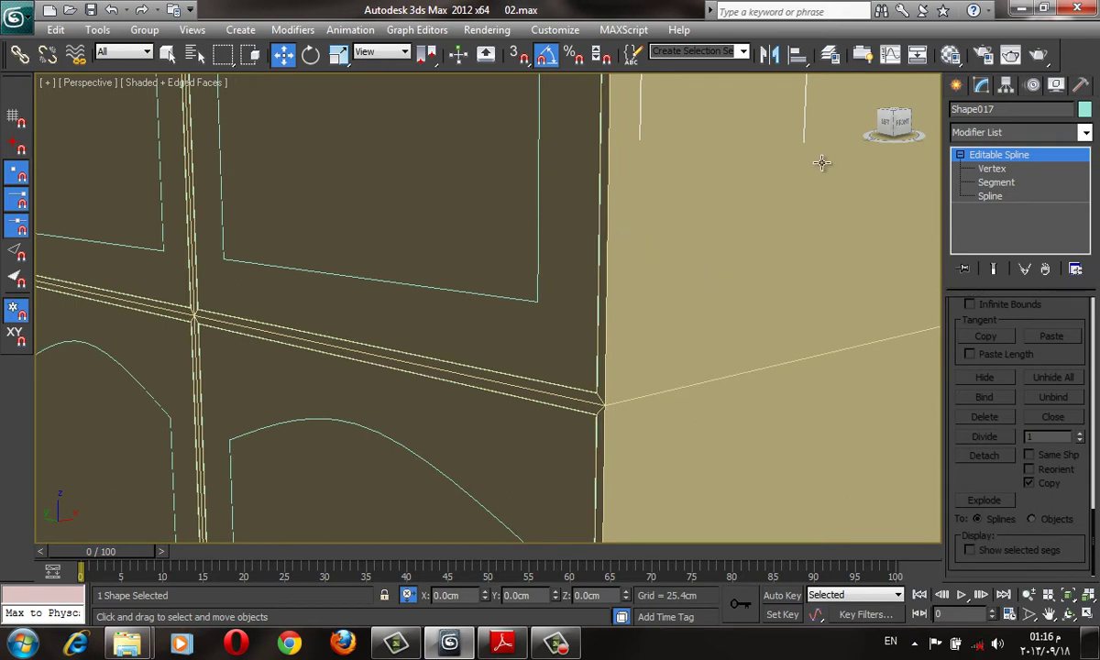
Step: Apply a Bevel modifier to the Shape017 door frames
{"action": "left_click", "coordinate": [998, 133]}
{"action": "scroll", "coordinate": [998, 135], "scroll_direction": "down", "scroll_amount": 3}
{"action": "left_click", "coordinate": [999, 136]}
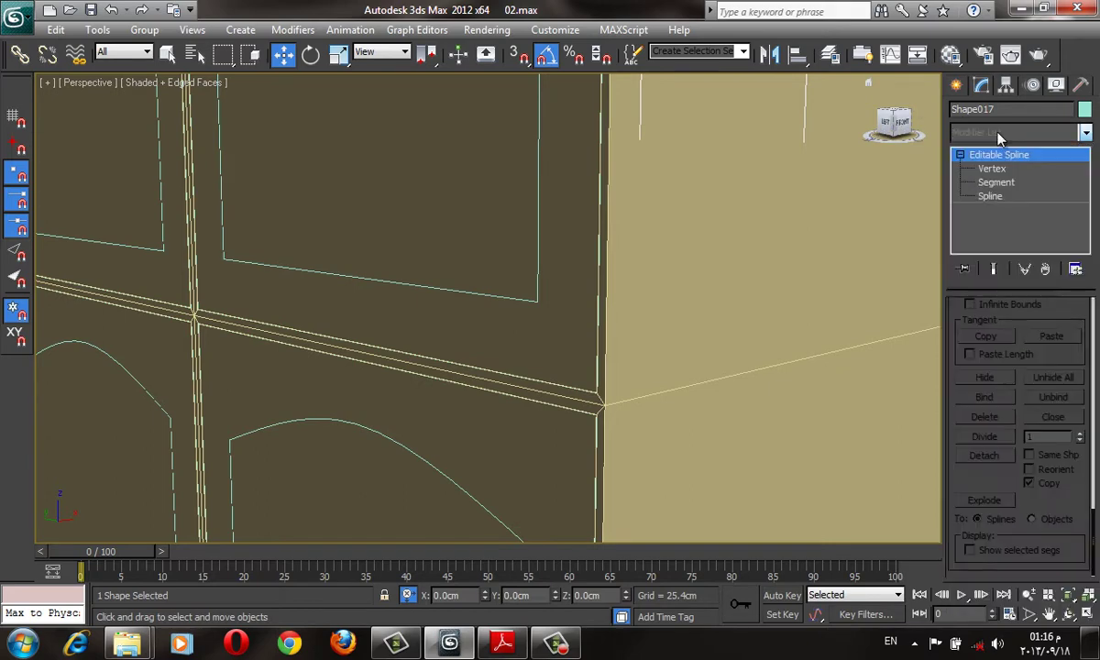
{"action": "left_click", "coordinate": [999, 136]}
{"action": "scroll", "coordinate": [1006, 135], "scroll_direction": "down", "scroll_amount": 5}
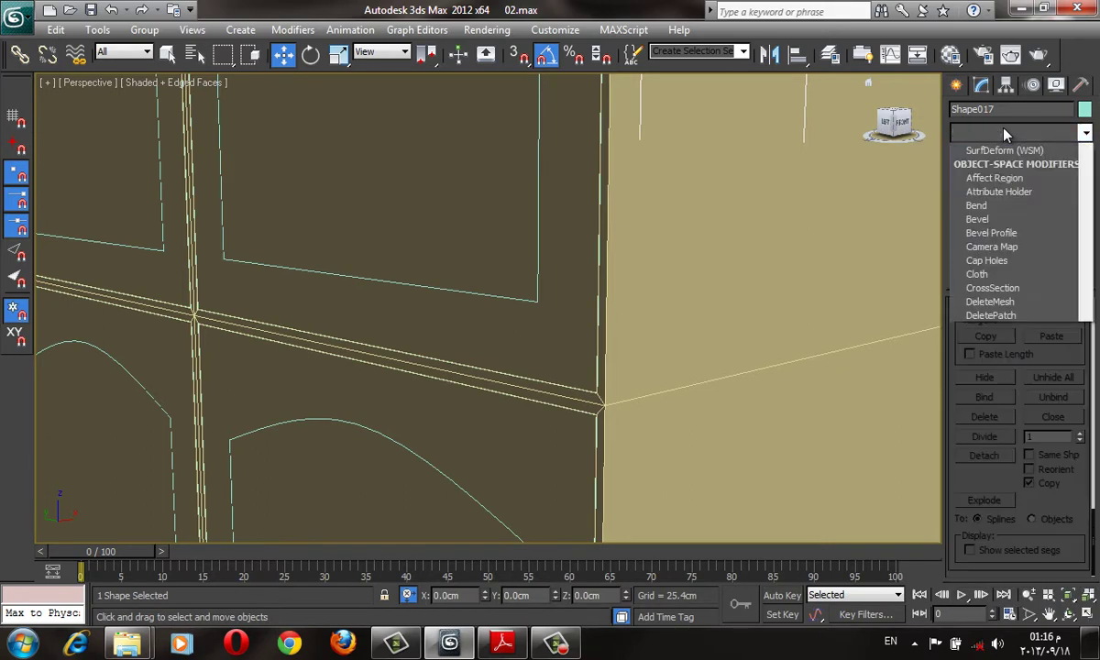
{"action": "scroll", "coordinate": [1005, 134], "scroll_direction": "down", "scroll_amount": 2}
{"action": "left_click", "coordinate": [1005, 134]}
{"action": "left_click", "coordinate": [1006, 134]}
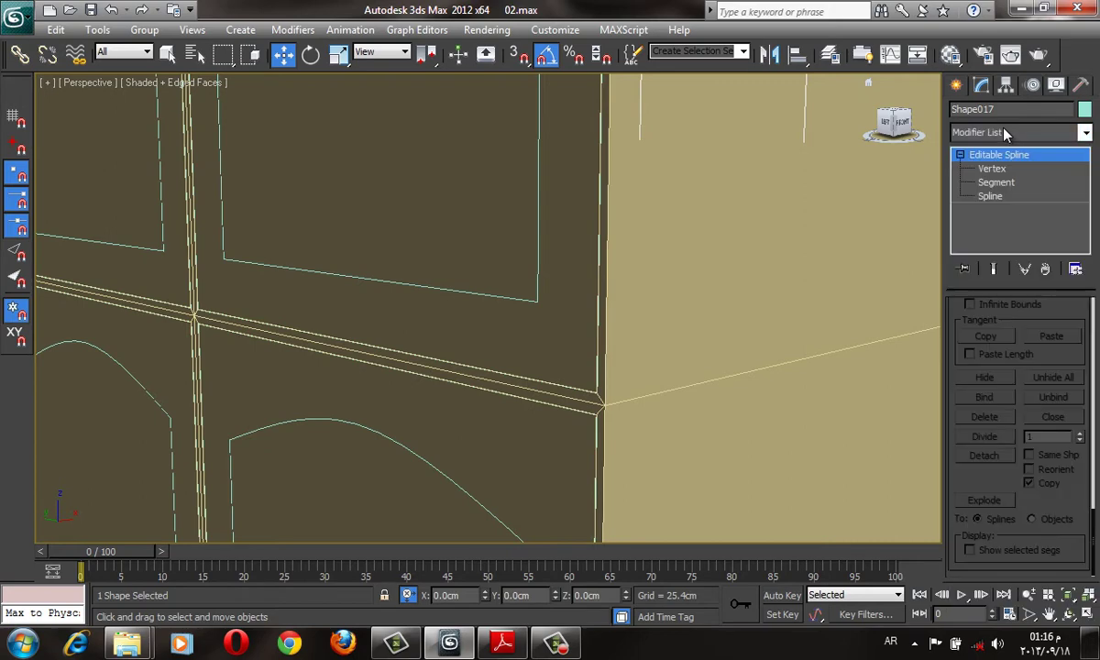
{"action": "left_click", "coordinate": [1005, 134]}
{"action": "scroll", "coordinate": [1006, 136], "scroll_direction": "down", "scroll_amount": 6}
{"action": "left_click", "coordinate": [1005, 153]}
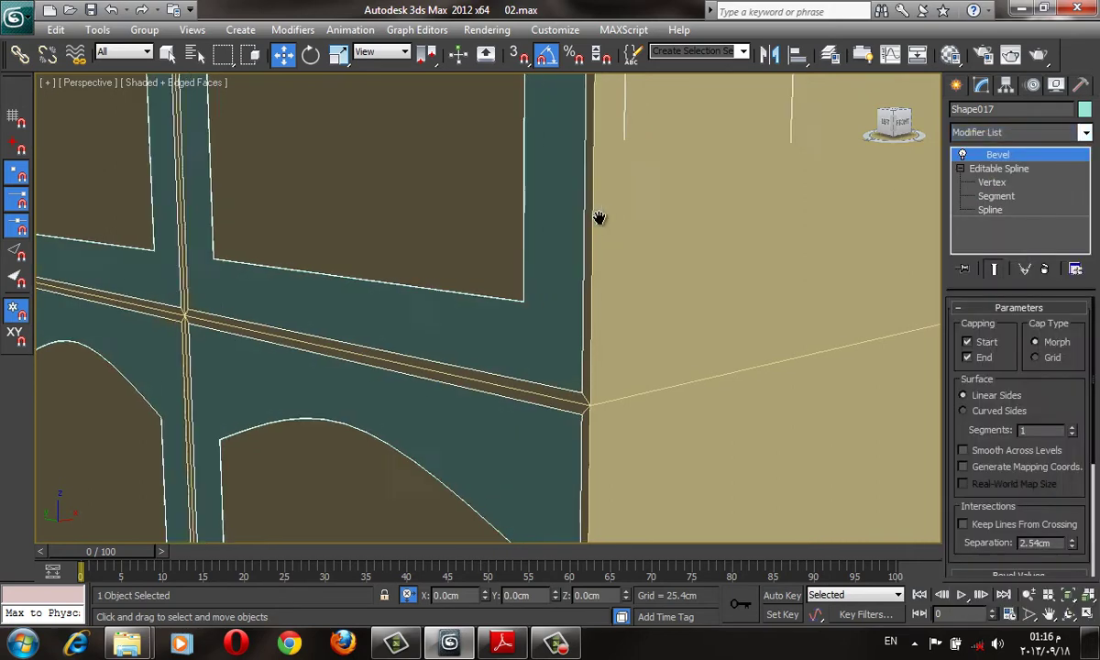
Step: Set bevel Level 1 height 1.5cm and enable Level 2 with 0.5cm height, -0.2cm outline
{"action": "scroll", "coordinate": [1036, 416], "scroll_direction": "down", "scroll_amount": 5}
{"action": "type", "text": "1.5"}
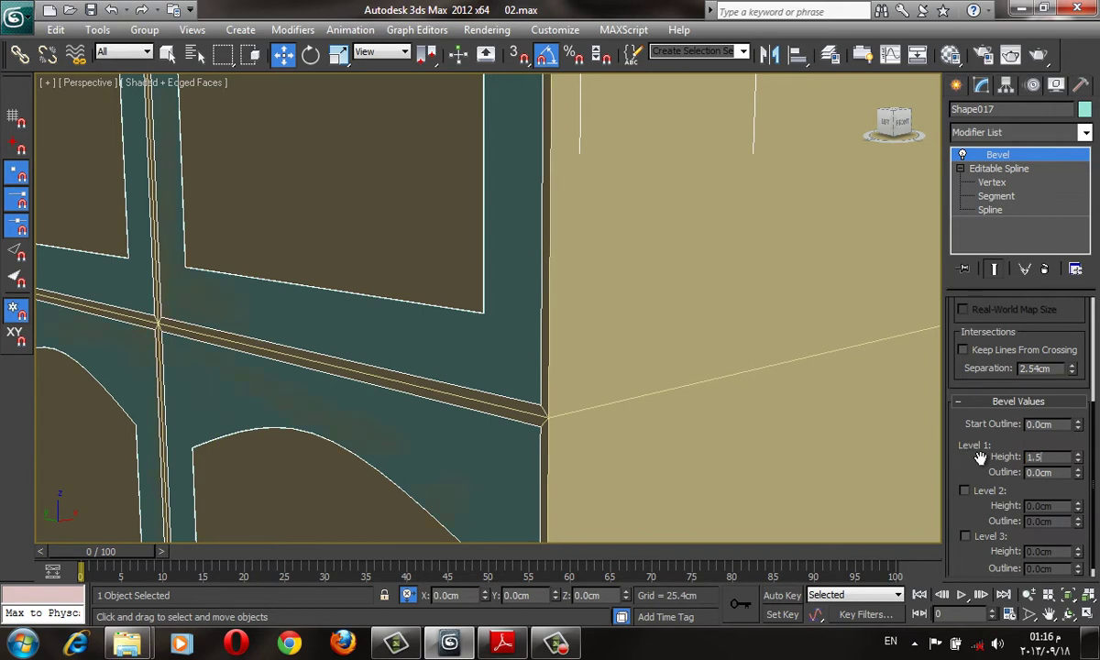
{"action": "key", "text": "Return"}
{"action": "scroll", "coordinate": [1008, 458], "scroll_direction": "down", "scroll_amount": 1}
{"action": "left_click", "coordinate": [990, 479]}
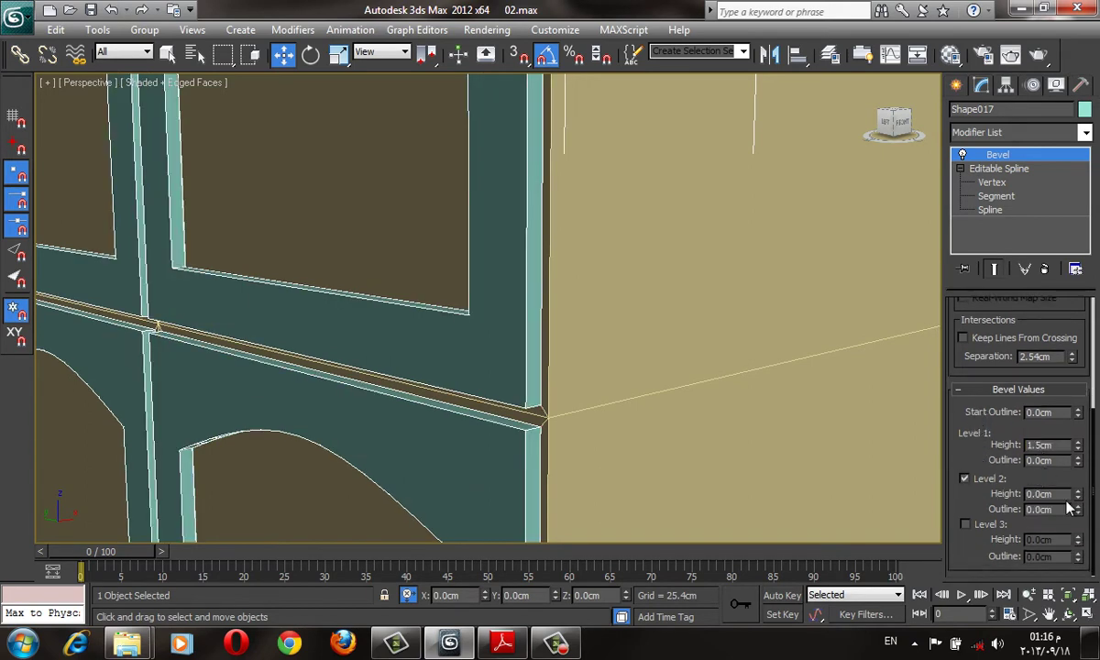
{"action": "left_click", "coordinate": [1049, 494]}
{"action": "type", "text": ".5"}
{"action": "key", "text": "Return"}
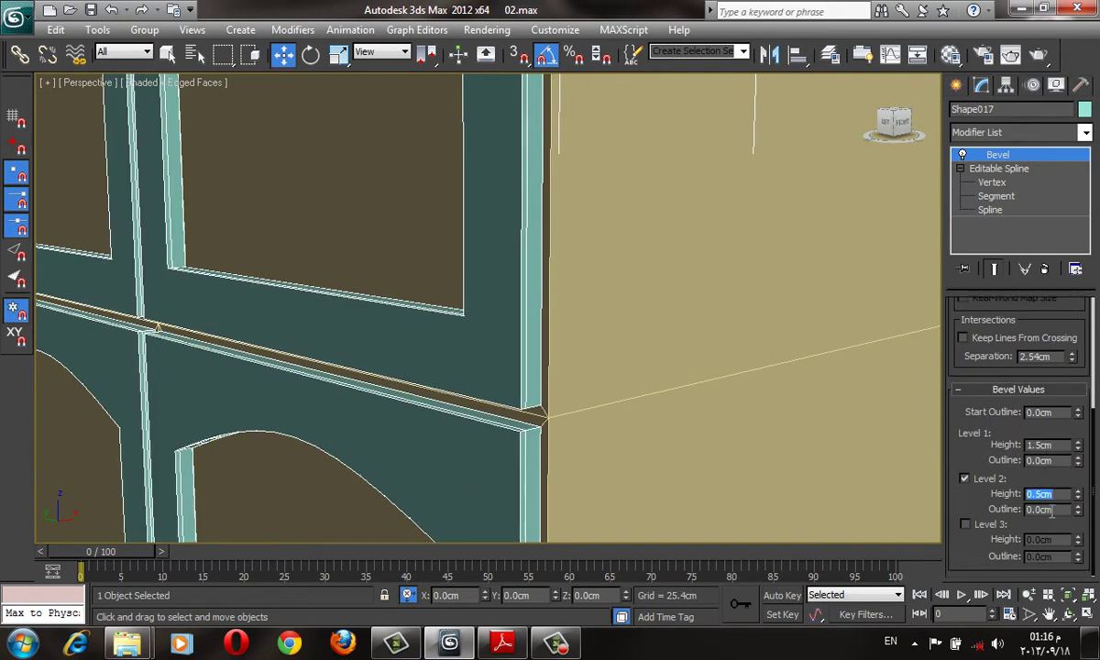
{"action": "type", "text": "0.1"}
{"action": "key", "text": "Return"}
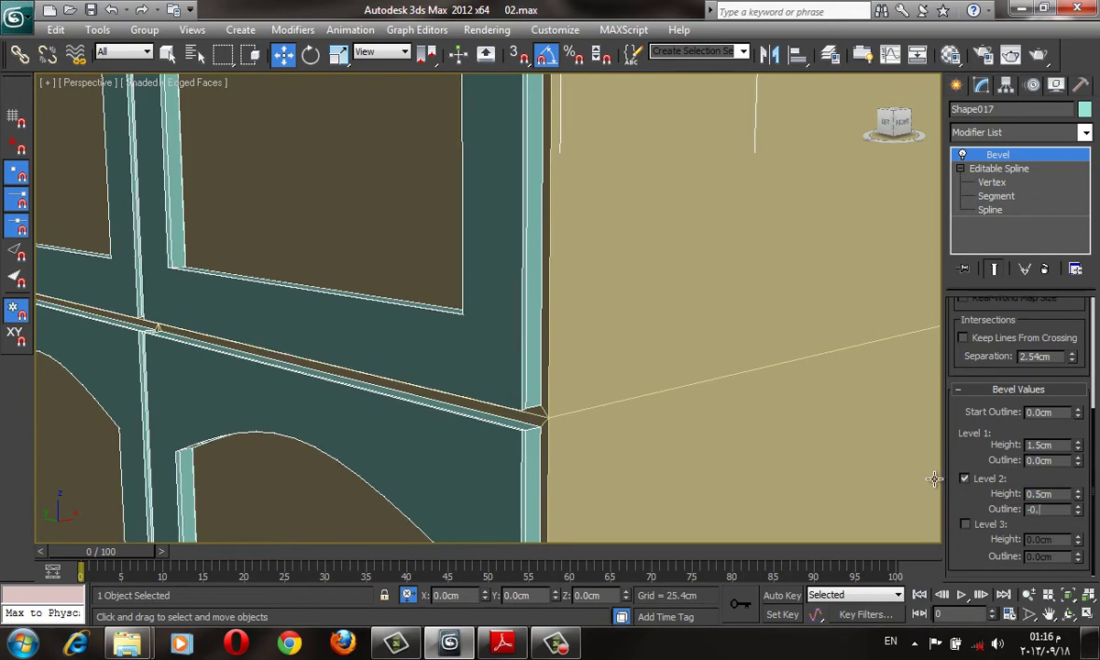
{"action": "type", "text": "2"}
{"action": "key", "text": "Return"}
{"action": "middle_click_drag", "start_coordinate": [468, 370], "coordinate": [503, 353]}
{"action": "key", "text": "F4"}
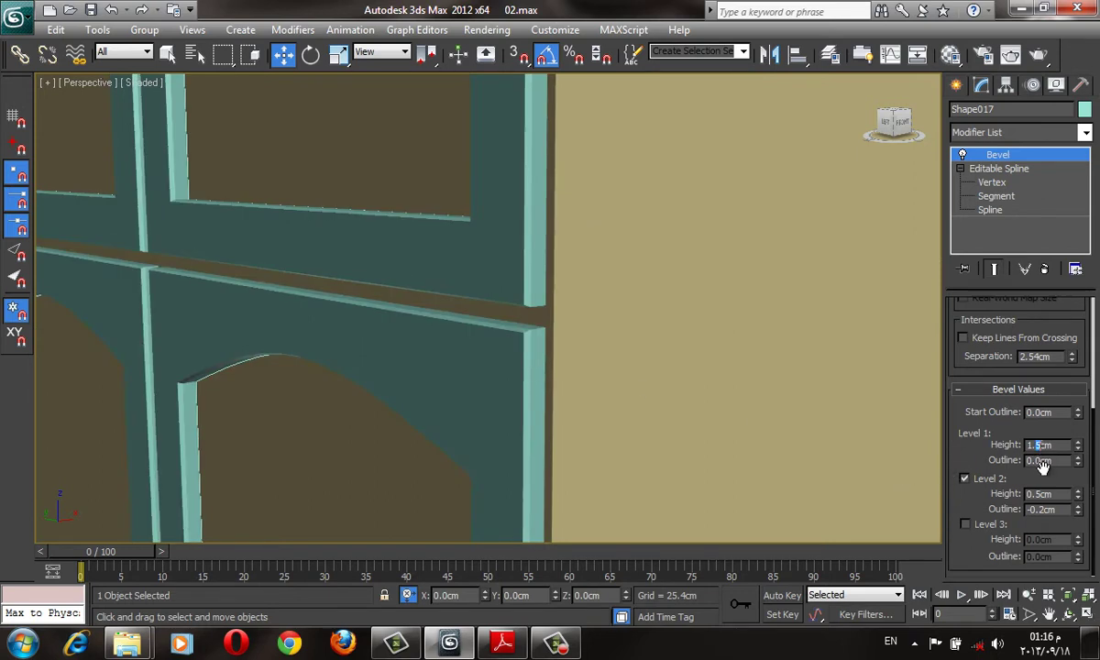
Step: Change bevel Level 1 height to 1.8cm and Level 2 height to 0.2cm
{"action": "key", "text": "Tab"}
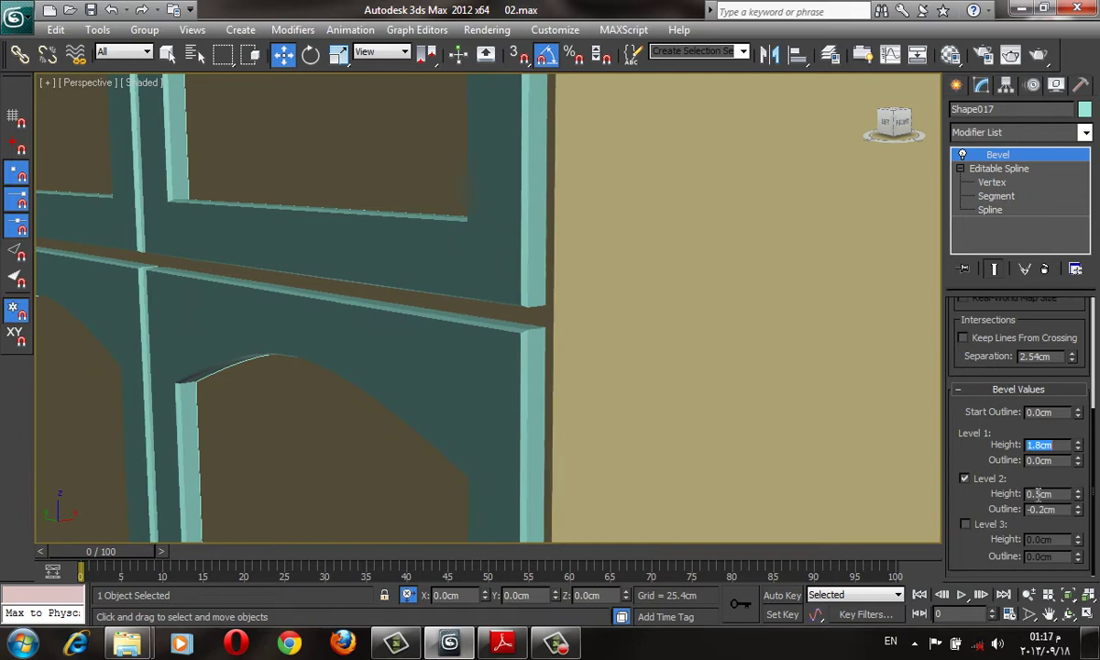
{"action": "type", "text": "0.2"}
{"action": "key", "text": "Return"}
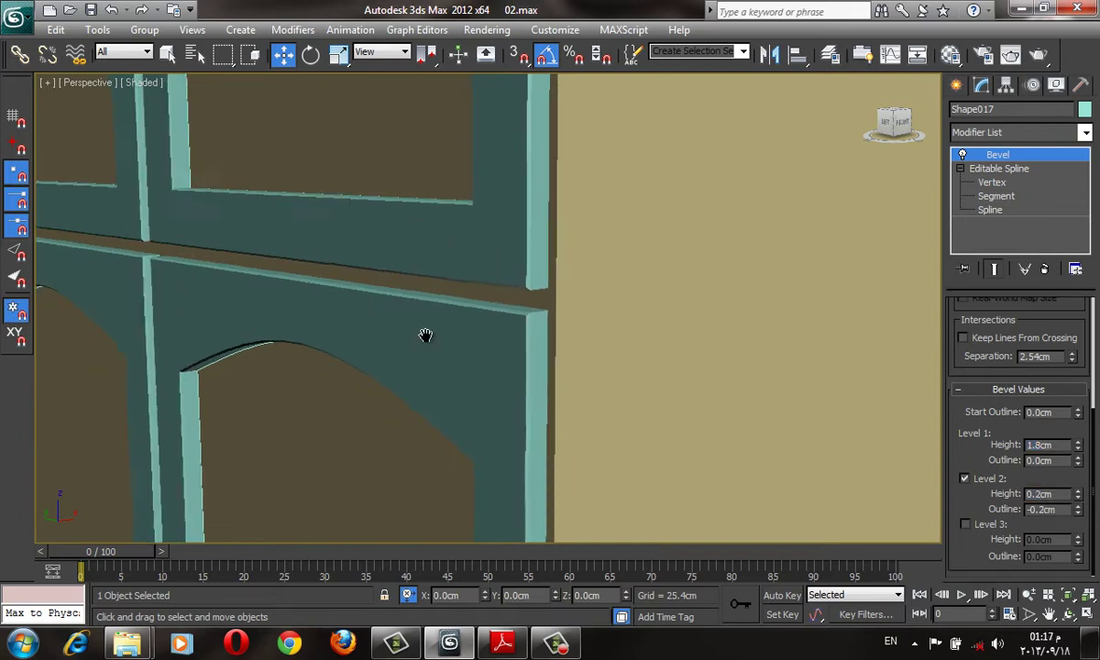
{"action": "middle_click_drag", "start_coordinate": [424, 334], "coordinate": [431, 216]}
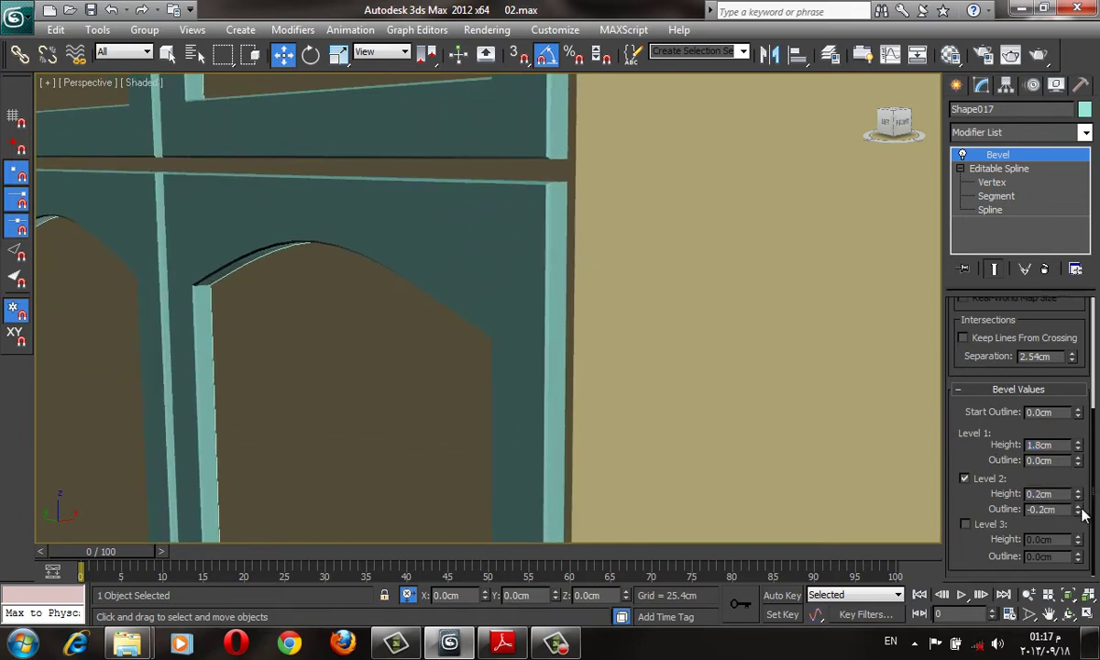
{"action": "left_click_drag", "start_coordinate": [1081, 516], "coordinate": [1081, 523]}
{"action": "scroll", "coordinate": [447, 311], "scroll_direction": "down", "scroll_amount": 3}
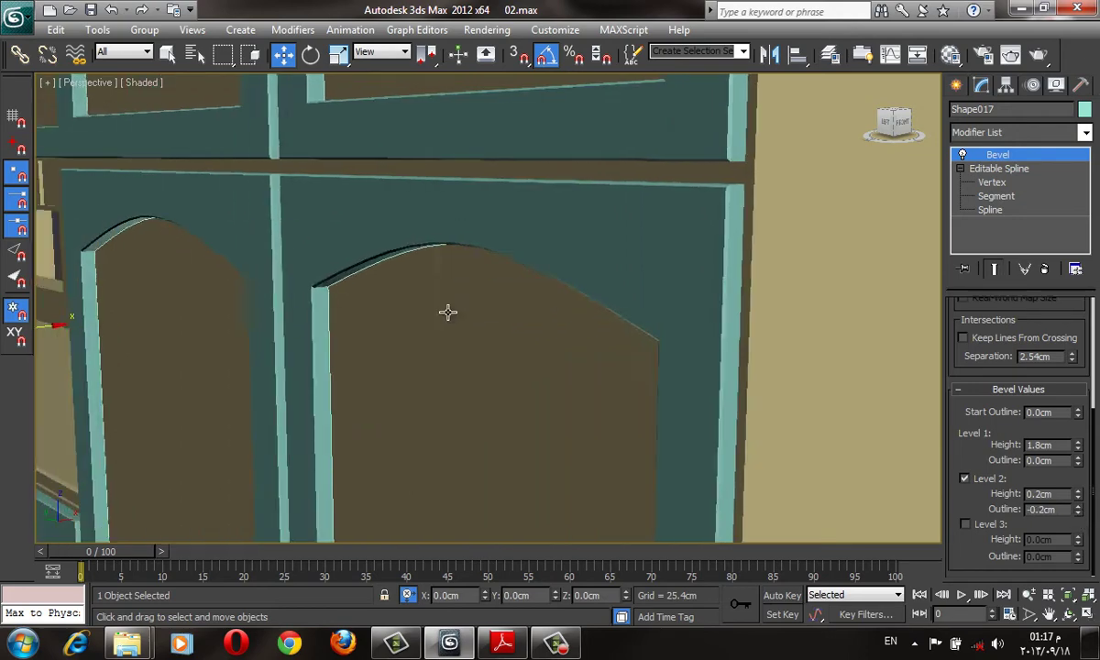
{"action": "scroll", "coordinate": [373, 282], "scroll_direction": "down", "scroll_amount": 5}
{"action": "middle_click_drag", "start_coordinate": [430, 261], "coordinate": [679, 291], "text": "alt"}
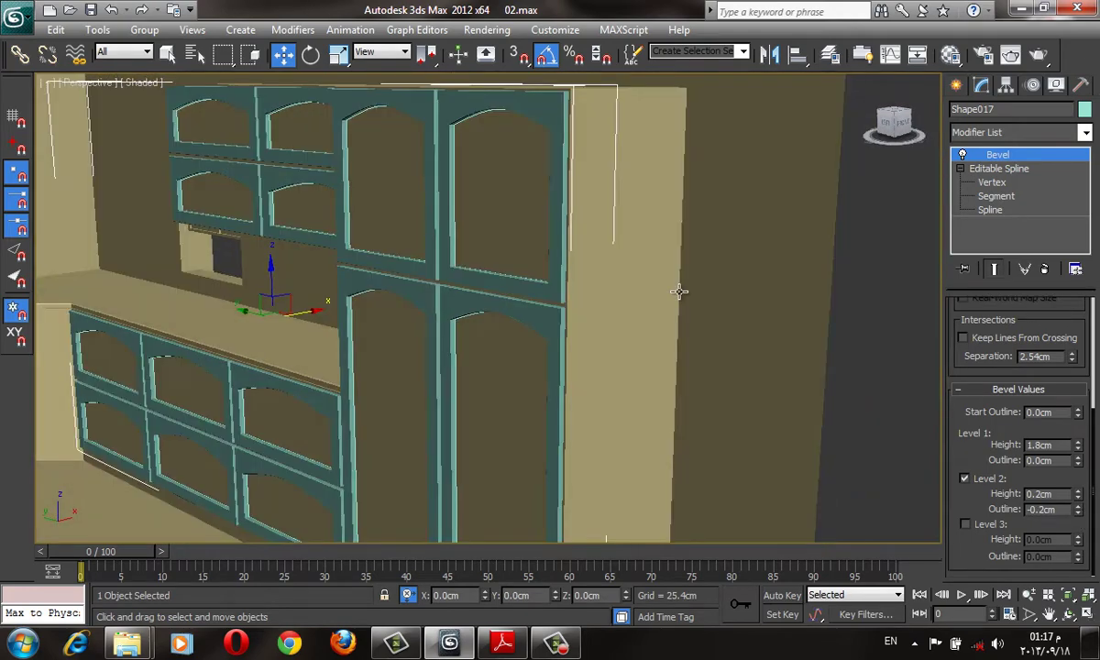
Step: Start the Line shape tool in the Front view, framed on the empty area beside the cabinet
{"action": "left_click", "coordinate": [956, 84]}
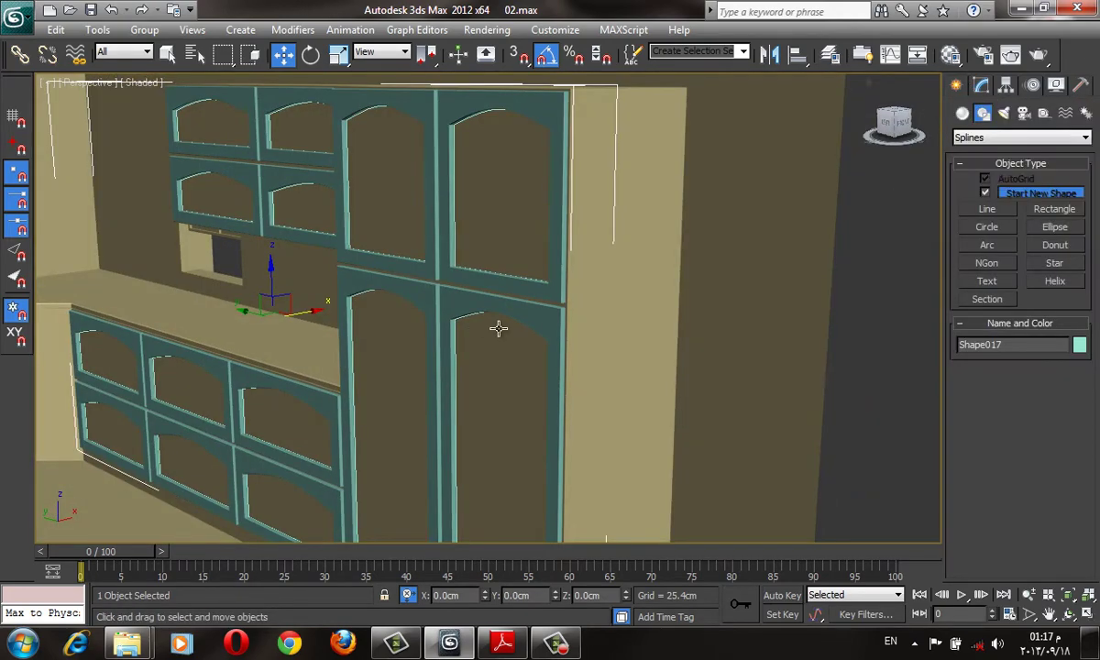
{"action": "left_click", "coordinate": [987, 209]}
{"action": "key", "text": "f"}
{"action": "scroll", "coordinate": [576, 353], "scroll_direction": "up", "scroll_amount": 4}
{"action": "scroll", "coordinate": [576, 353], "scroll_direction": "up", "scroll_amount": 2}
{"action": "scroll", "coordinate": [576, 353], "scroll_direction": "up", "scroll_amount": 2}
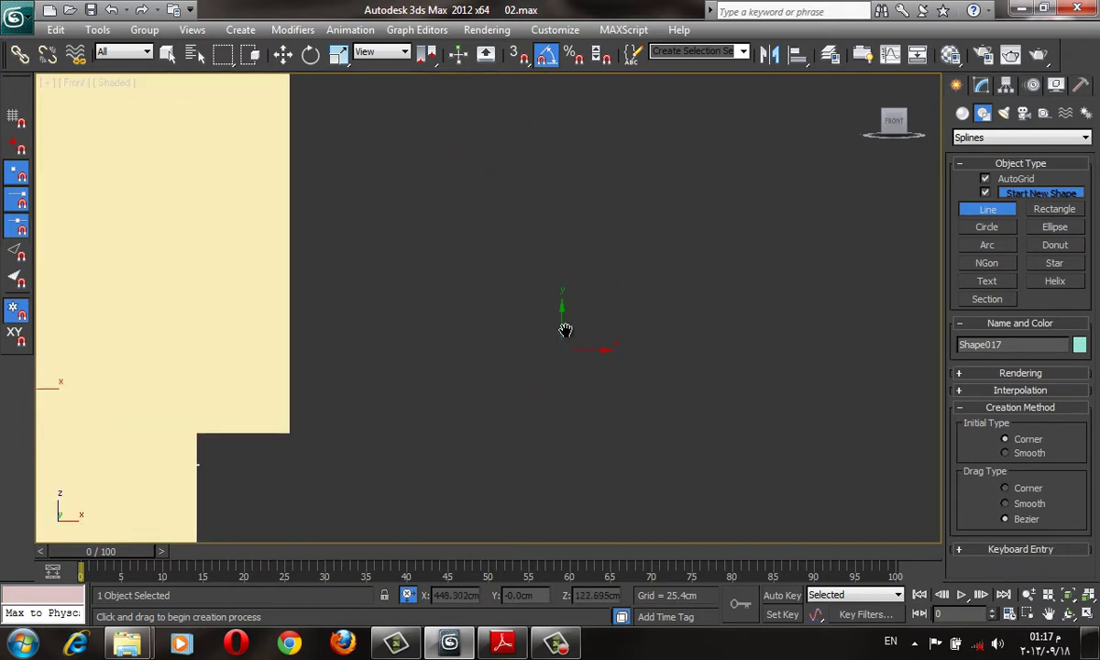
{"action": "mouse_move", "coordinate": [565, 329]}
{"action": "middle_mouse_down"}
{"action": "mouse_move", "coordinate": [531, 329]}
{"action": "mouse_move", "coordinate": [737, 226]}
{"action": "mouse_move", "coordinate": [666, 272]}
{"action": "middle_mouse_up"}
{"action": "middle_click_drag", "start_coordinate": [523, 408], "coordinate": [668, 356]}
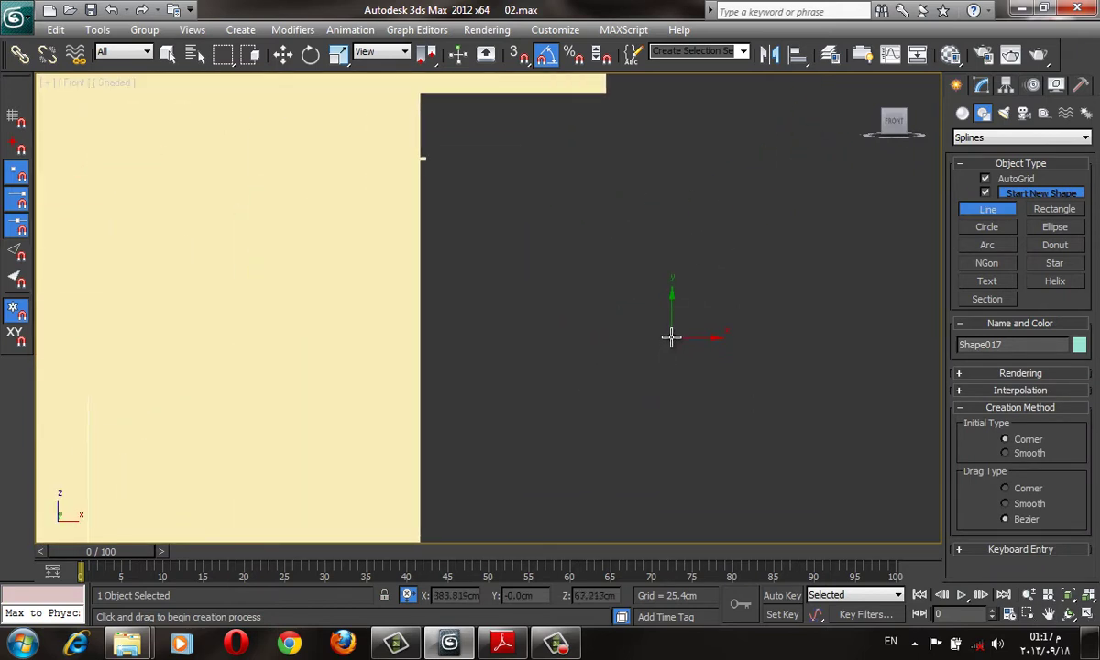
Step: Draw the small stepped profile line Line002, then return to the Perspective view
{"action": "left_click", "coordinate": [673, 334]}
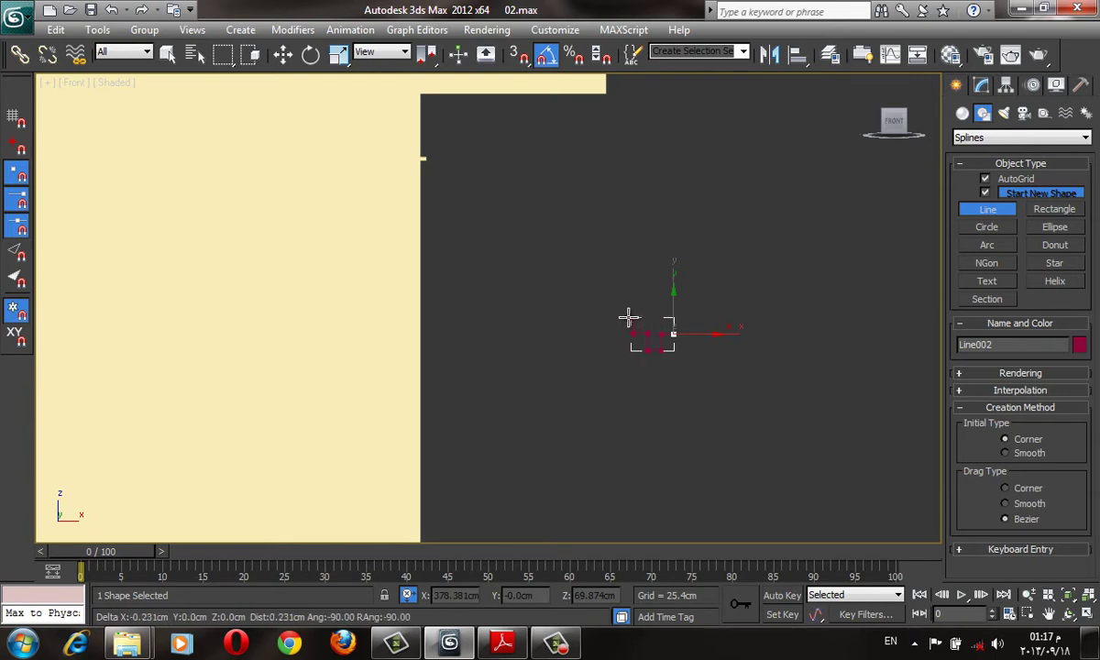
{"action": "left_click", "coordinate": [614, 333]}
{"action": "right_click", "coordinate": [599, 244]}
{"action": "right_click", "coordinate": [712, 380]}
{"action": "scroll", "coordinate": [724, 377], "scroll_direction": "up", "scroll_amount": 3}
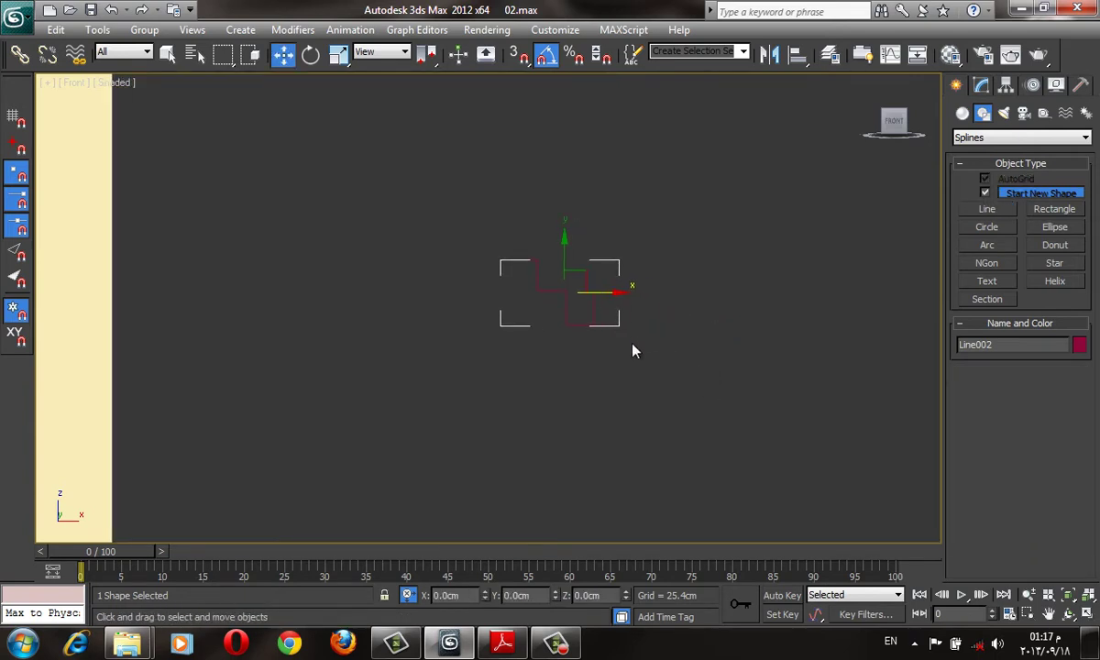
{"action": "scroll", "coordinate": [660, 385], "scroll_direction": "down", "scroll_amount": 6}
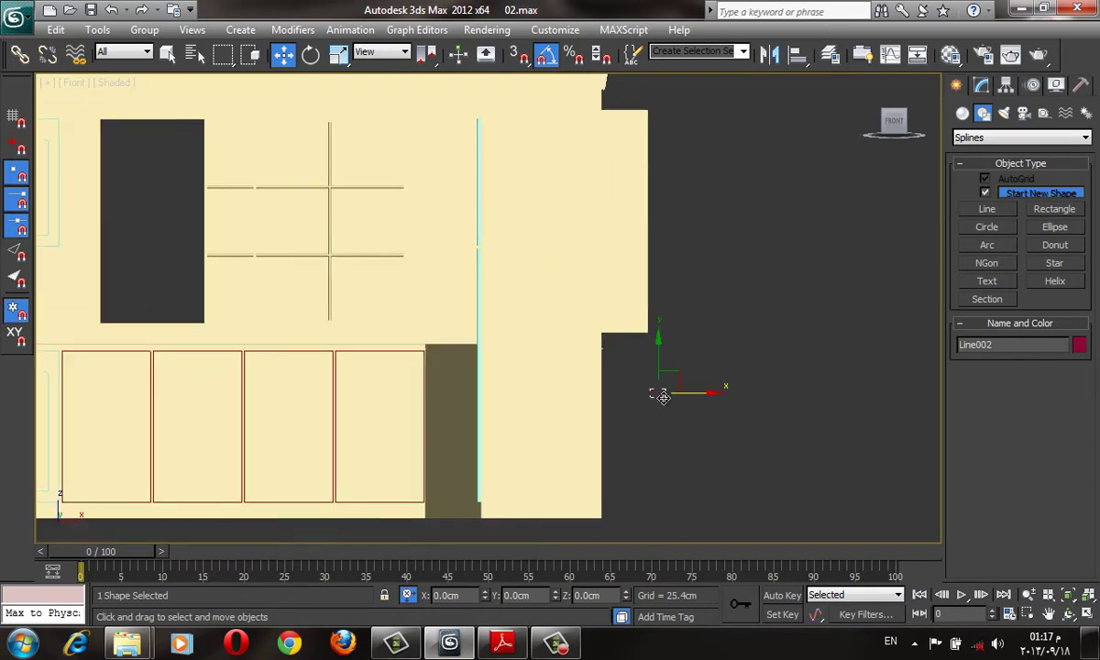
{"action": "key", "text": "p"}
{"action": "scroll", "coordinate": [642, 418], "scroll_direction": "up", "scroll_amount": 2}
Step: Move the Line002 profile onto the lower cabinet doors
{"action": "scroll", "coordinate": [605, 385], "scroll_direction": "up", "scroll_amount": 5}
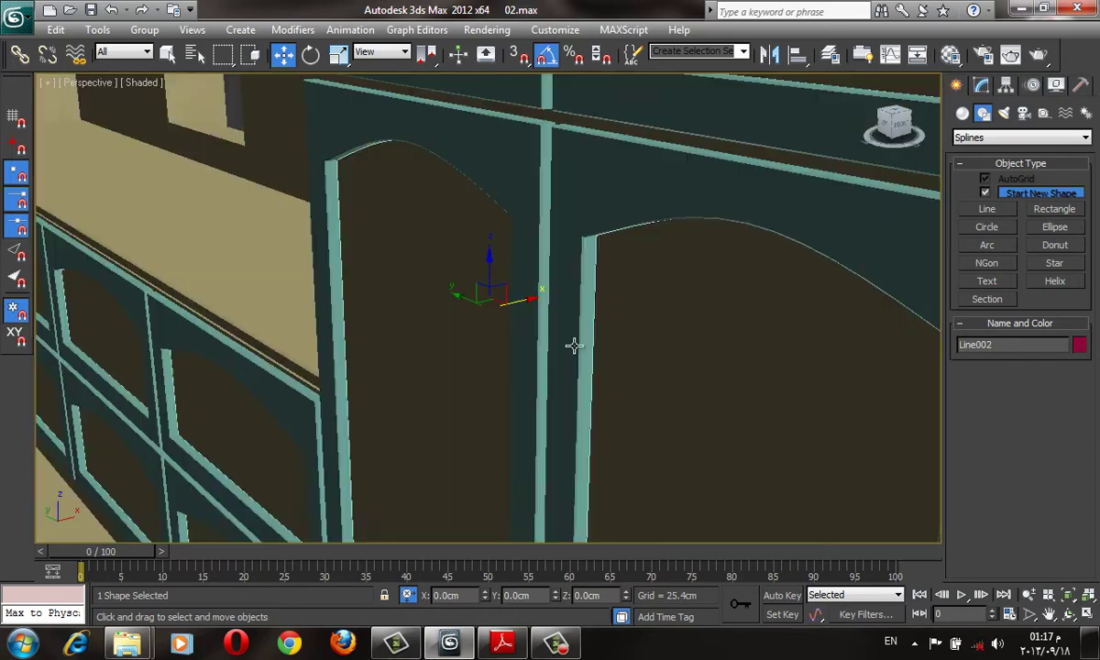
{"action": "middle_click_drag", "start_coordinate": [573, 344], "coordinate": [544, 304], "text": "alt"}
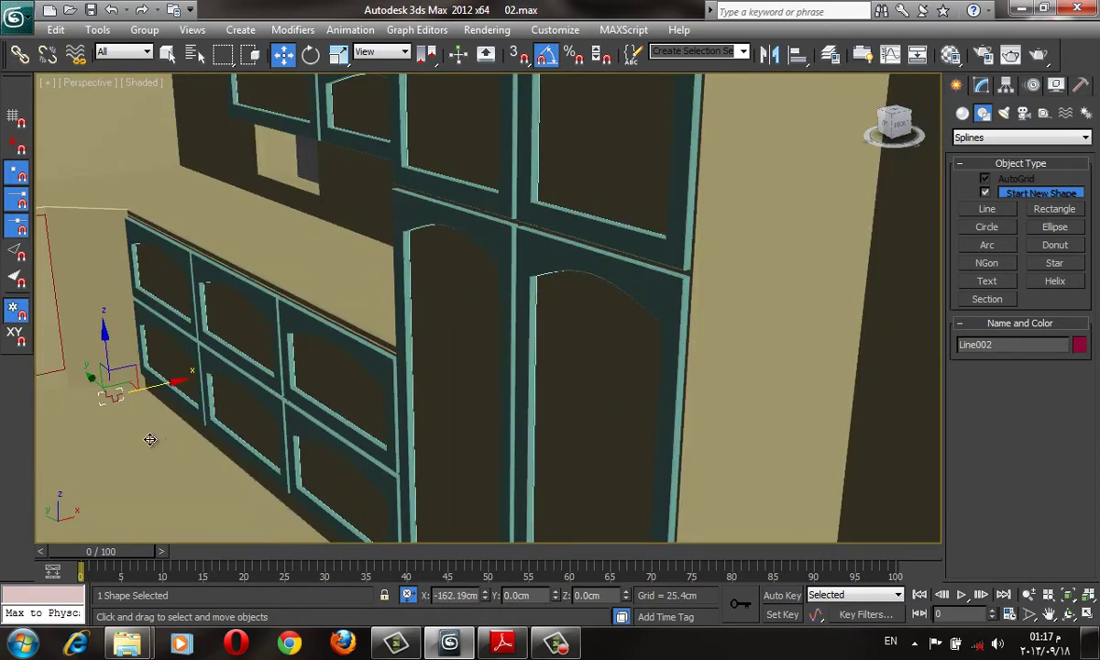
{"action": "left_click_drag", "start_coordinate": [491, 303], "coordinate": [91, 367]}
{"action": "mouse_move", "coordinate": [182, 434]}
{"action": "middle_mouse_down", "text": "alt"}
{"action": "mouse_move", "coordinate": [386, 368]}
{"action": "mouse_move", "coordinate": [422, 344]}
{"action": "middle_mouse_up", "text": "alt"}
{"action": "scroll", "coordinate": [423, 373], "scroll_direction": "down", "scroll_amount": 2}
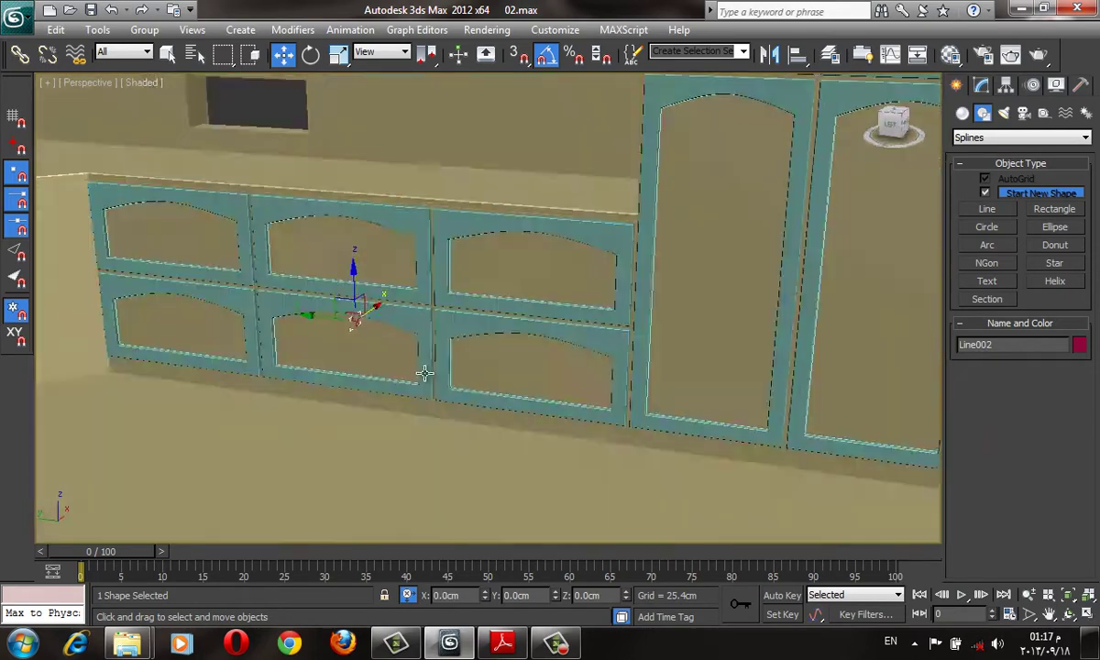
{"action": "scroll", "coordinate": [413, 375], "scroll_direction": "up", "scroll_amount": 3}
{"action": "scroll", "coordinate": [379, 303], "scroll_direction": "up", "scroll_amount": 2}
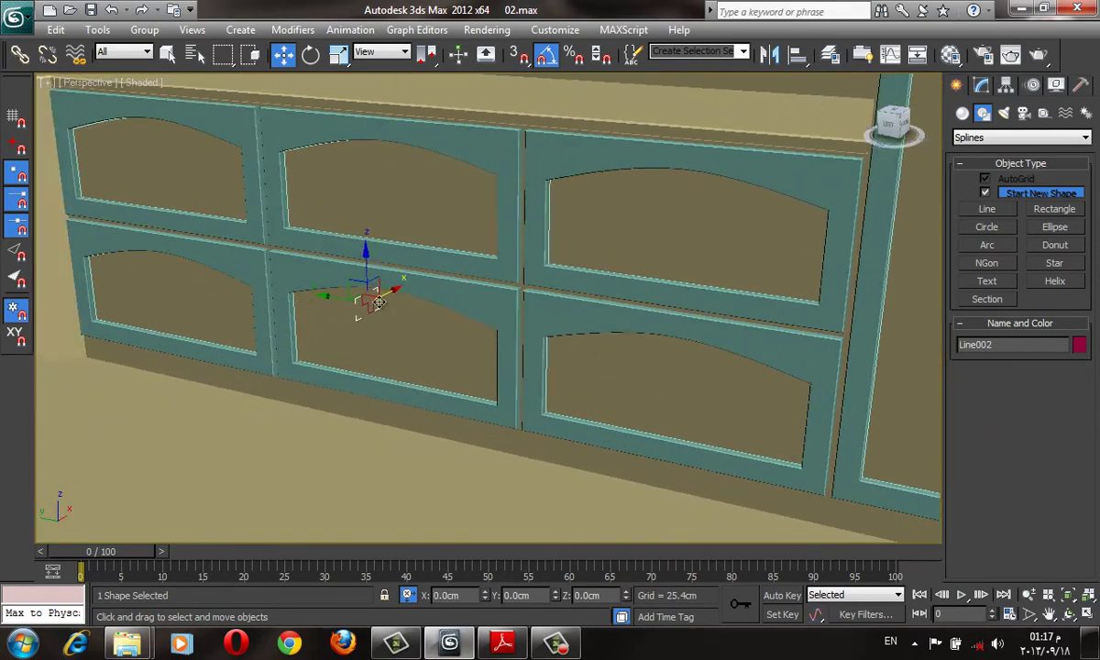
Step: Select Line002's spline sub-object with Scale active, and show only panel outlines in wireframe
{"action": "left_click", "coordinate": [983, 86]}
{"action": "left_click", "coordinate": [1039, 367]}
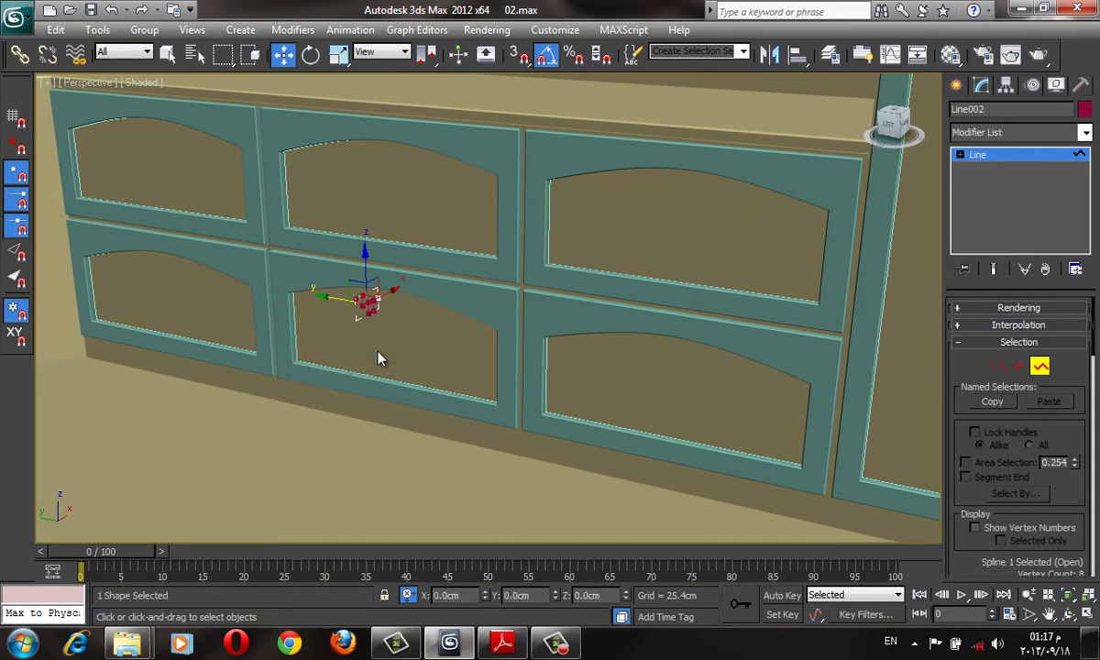
{"action": "key", "text": "ctrl+b"}
{"action": "left_click", "coordinate": [1039, 367]}
{"action": "key", "text": "r"}
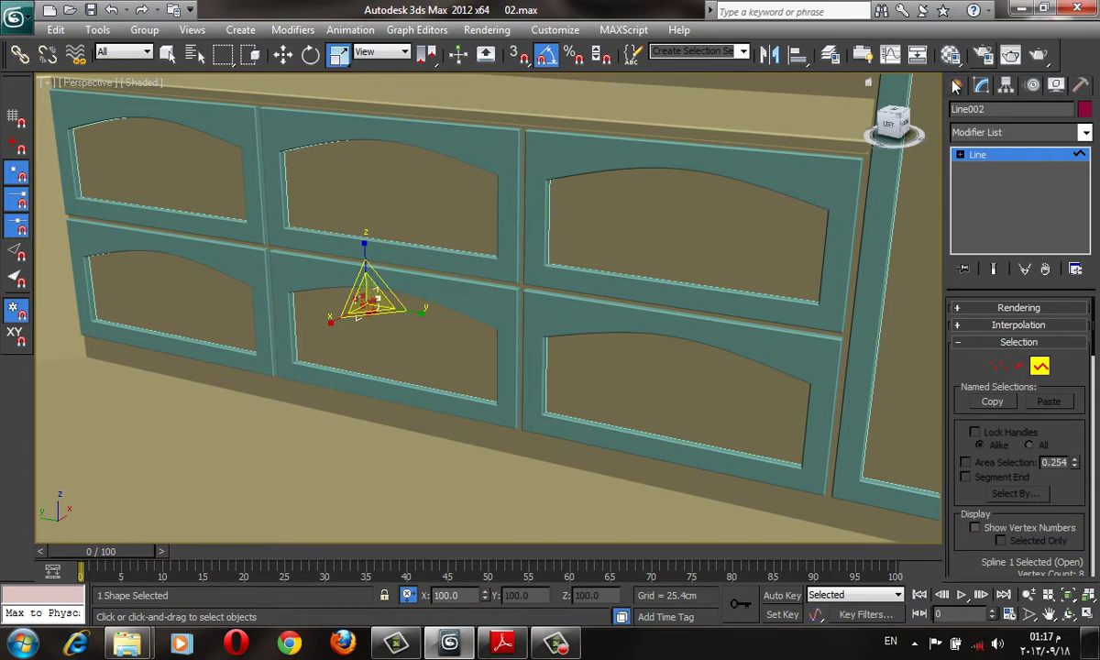
{"action": "left_click", "coordinate": [957, 86]}
{"action": "key", "text": "F3"}
{"action": "key", "text": "shift+g"}
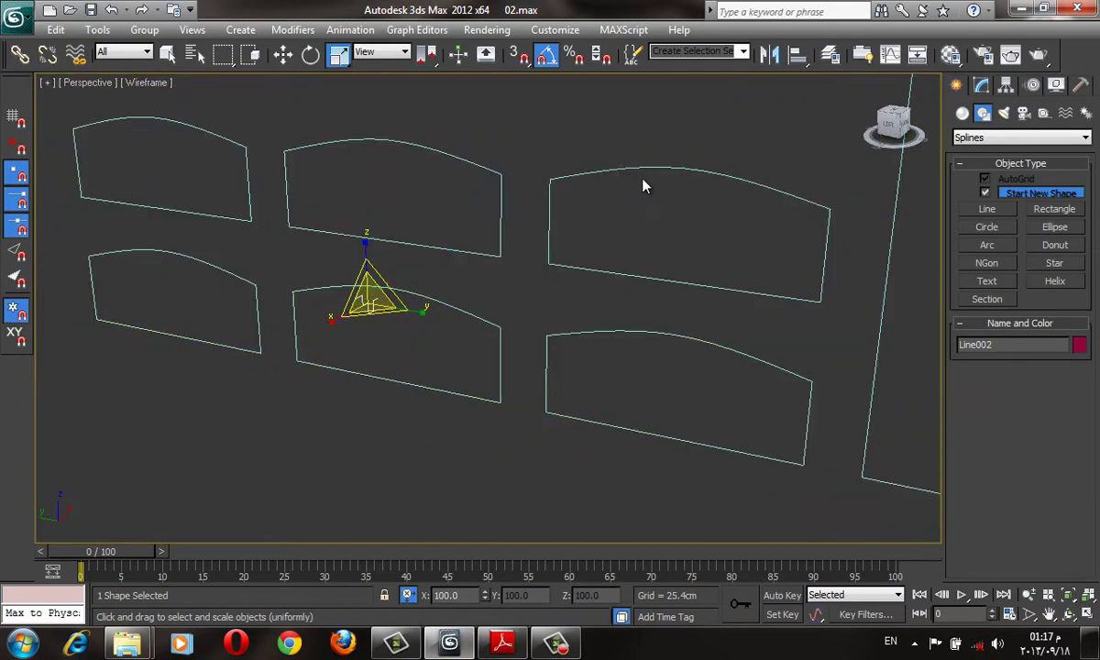
Step: Select arched panel outline Shape019, unhide the geometry and add a Bevel Profile modifier
{"action": "left_click", "coordinate": [638, 170]}
{"action": "key", "text": "shift+g"}
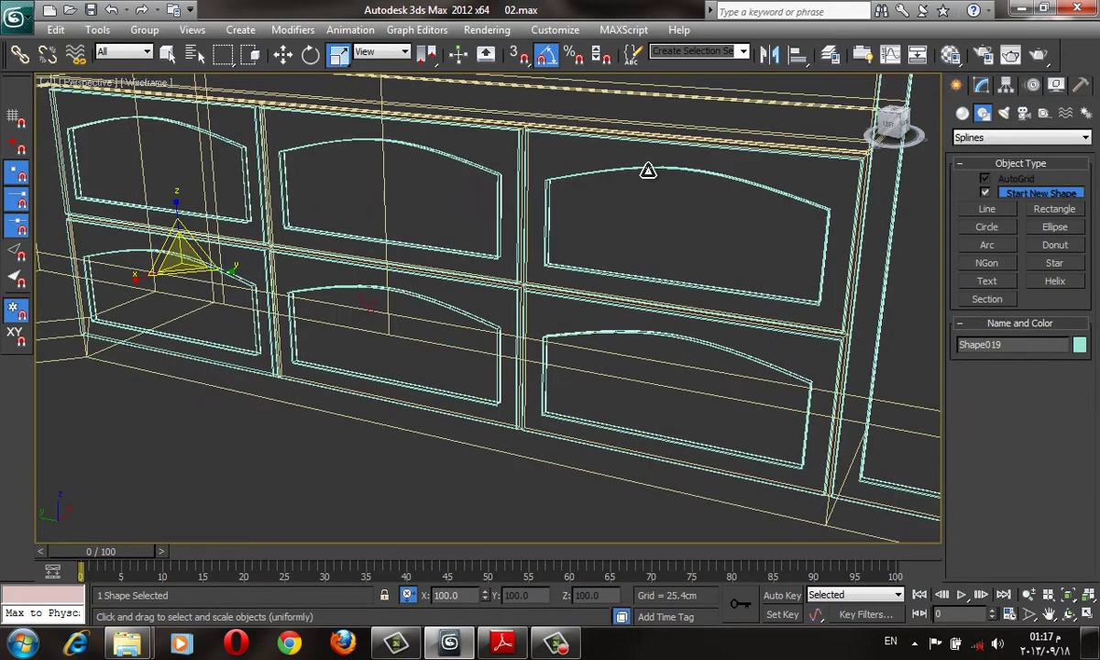
{"action": "key", "text": "F3"}
{"action": "left_click", "coordinate": [981, 85]}
{"action": "left_click", "coordinate": [1008, 132]}
{"action": "scroll", "coordinate": [1001, 183], "scroll_direction": "down", "scroll_amount": 5}
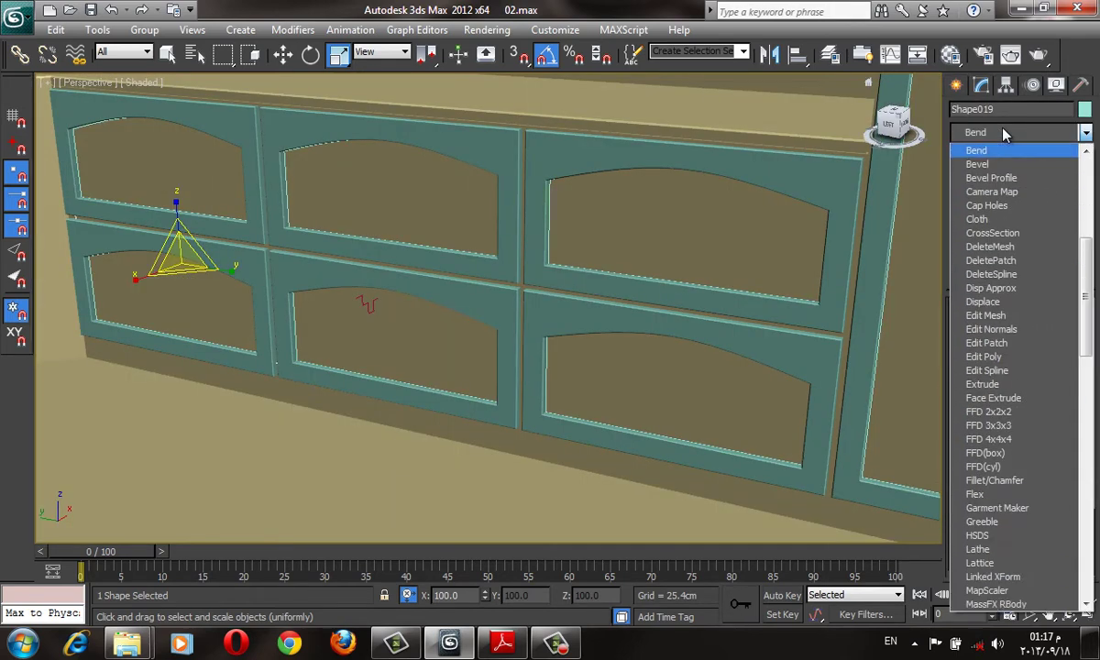
{"action": "scroll", "coordinate": [1002, 183], "scroll_direction": "down", "scroll_amount": 1}
{"action": "left_click", "coordinate": [990, 152]}
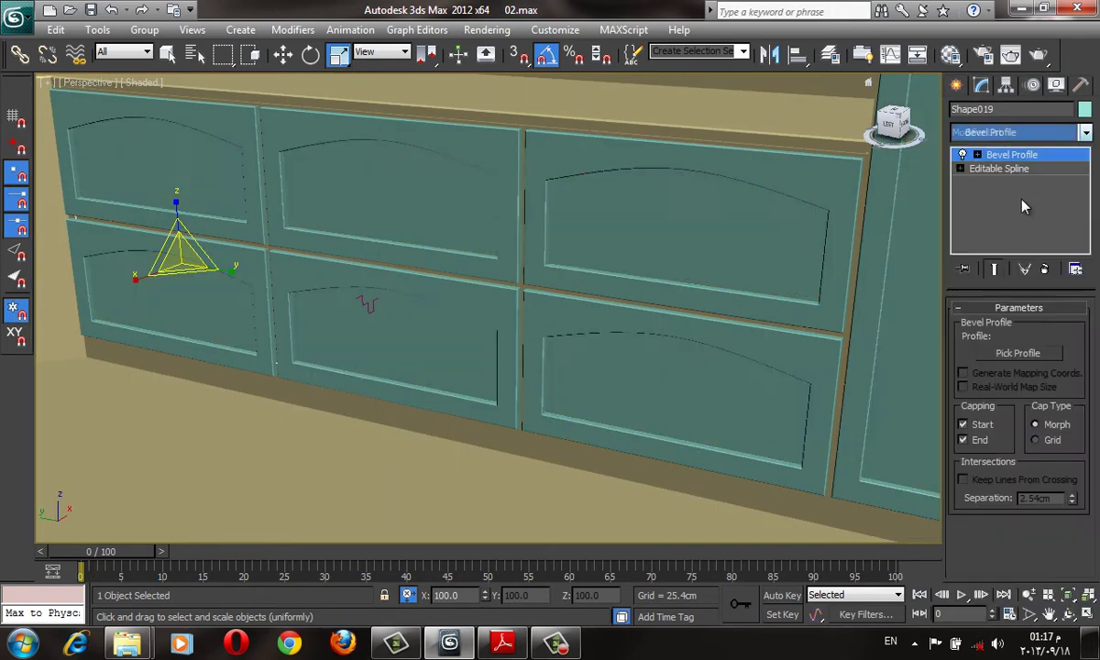
Step: Pick Line002 as the bevel profile and inspect the molded lower panels
{"action": "left_click", "coordinate": [1043, 354]}
{"action": "left_click", "coordinate": [368, 304]}
{"action": "scroll", "coordinate": [550, 348], "scroll_direction": "up", "scroll_amount": 5}
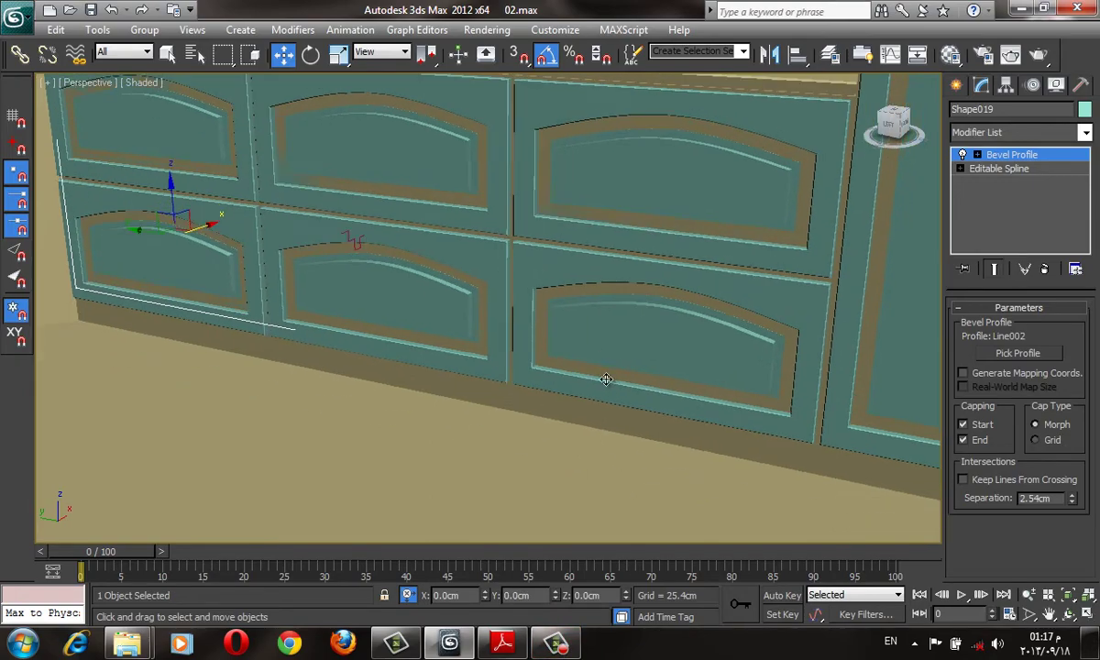
{"action": "key", "text": "F3"}
{"action": "mouse_move", "coordinate": [675, 376]}
{"action": "middle_mouse_down"}
{"action": "mouse_move", "coordinate": [715, 341]}
{"action": "mouse_move", "coordinate": [623, 290]}
{"action": "middle_mouse_up"}
{"action": "key", "text": "F3"}
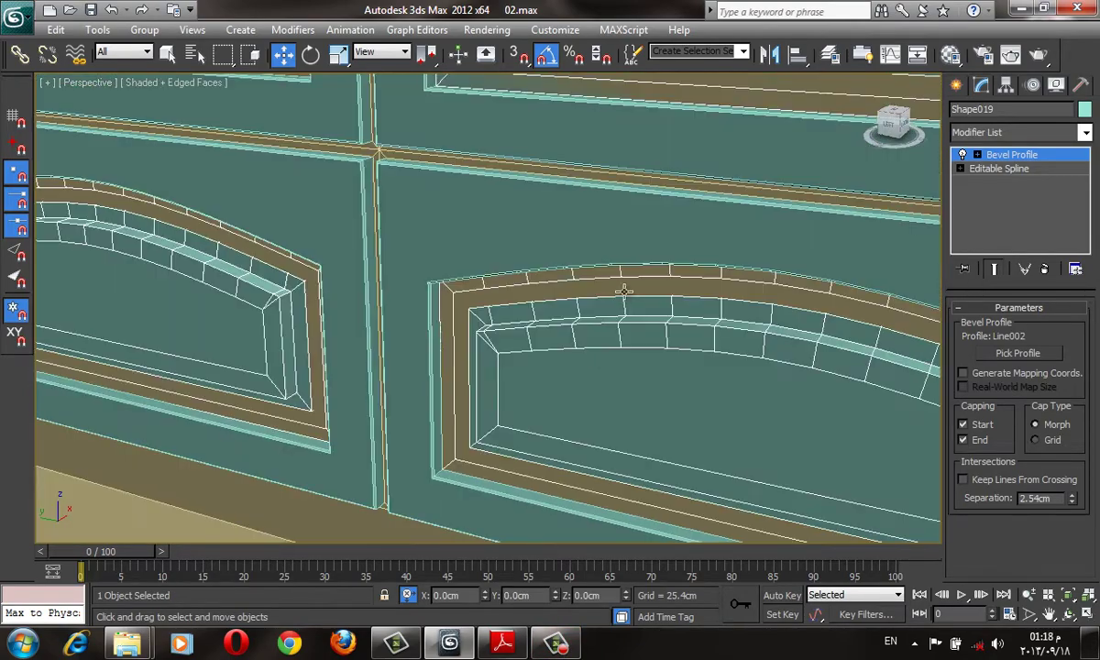
{"action": "middle_click_drag", "start_coordinate": [640, 357], "coordinate": [707, 343]}
{"action": "scroll", "coordinate": [707, 343], "scroll_direction": "down", "scroll_amount": 3}
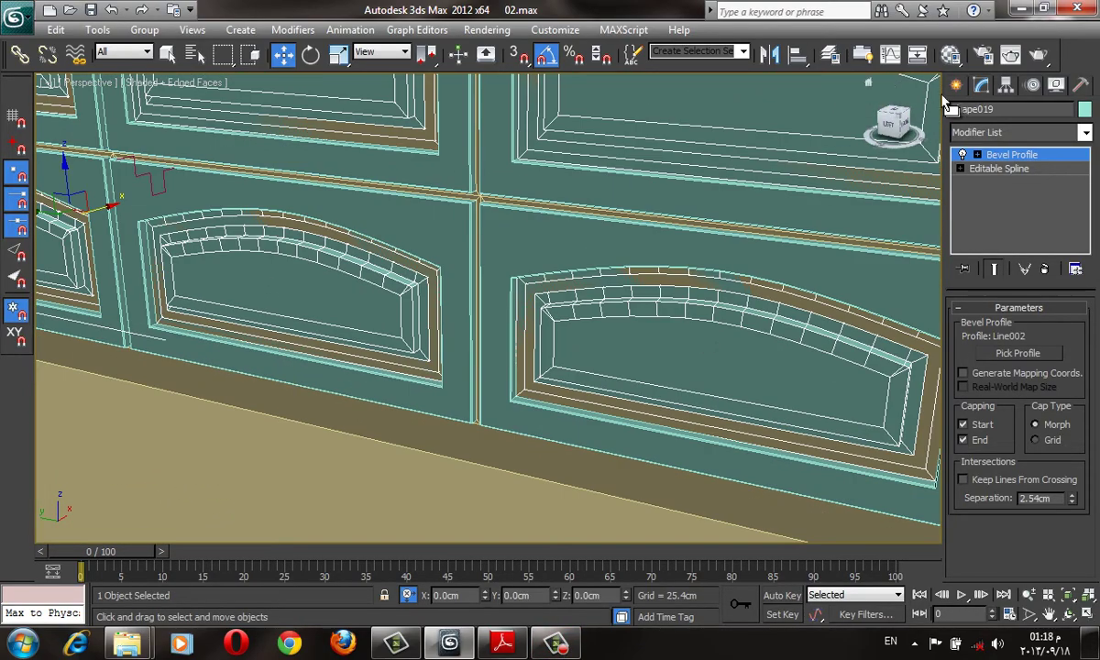
Step: Select the stepped profile line Line002 in wireframe view
{"action": "left_click", "coordinate": [956, 85]}
{"action": "middle_click_drag", "start_coordinate": [208, 124], "coordinate": [296, 222]}
{"action": "key", "text": "F3"}
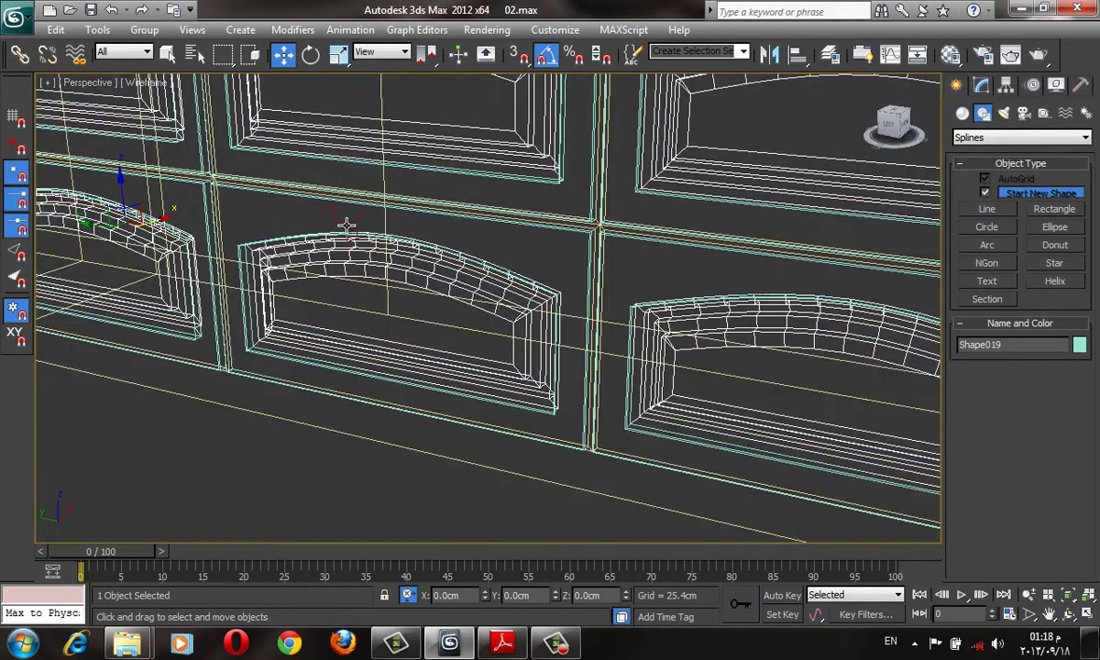
{"action": "left_click", "coordinate": [346, 223]}
{"action": "scroll", "coordinate": [351, 290], "scroll_direction": "up", "scroll_amount": 2}
{"action": "middle_click_drag", "start_coordinate": [351, 289], "coordinate": [409, 351]}
Step: Select Line002's whole spline and scale it down to about 24%
{"action": "scroll", "coordinate": [410, 352], "scroll_direction": "down", "scroll_amount": 2}
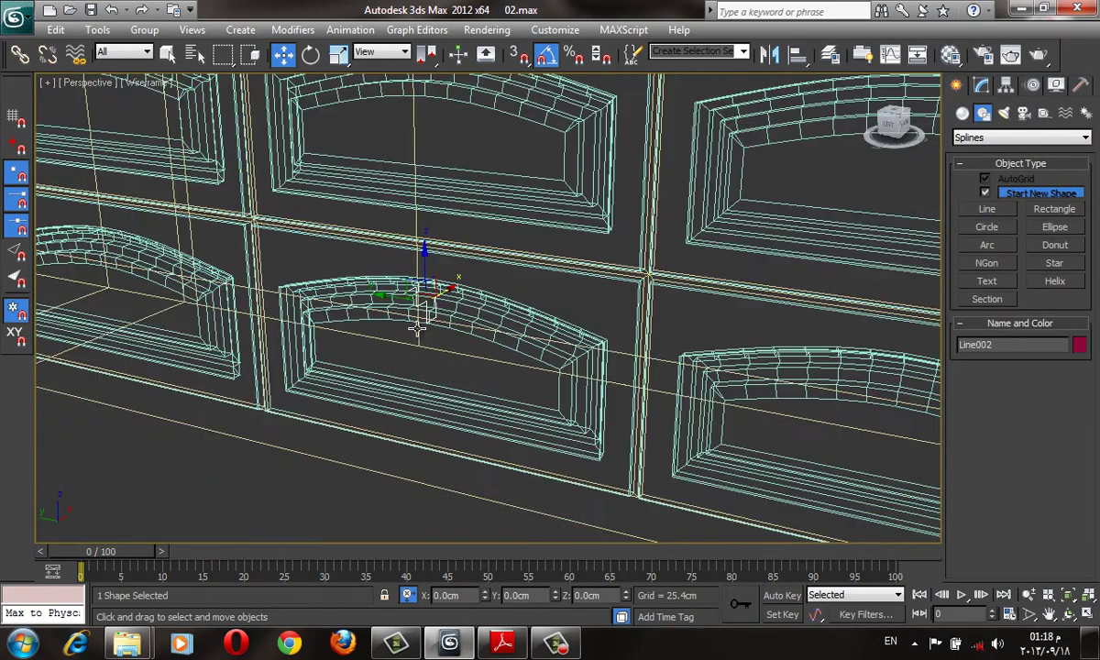
{"action": "left_click", "coordinate": [981, 85]}
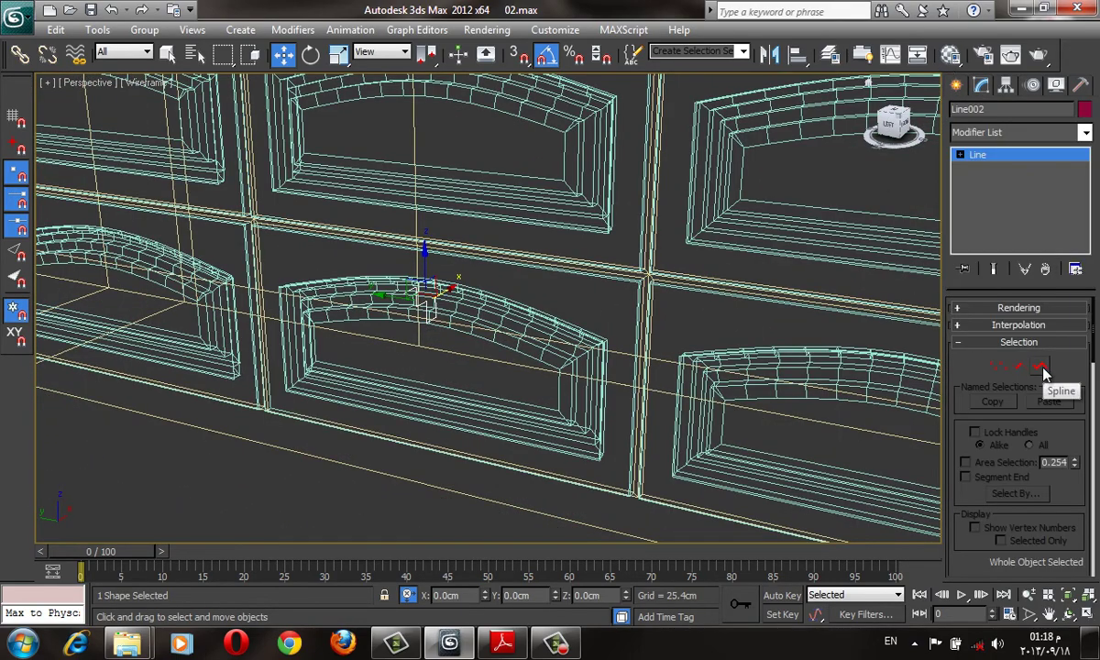
{"action": "left_click", "coordinate": [1041, 368]}
{"action": "left_click_drag", "start_coordinate": [477, 237], "coordinate": [329, 351]}
{"action": "key", "text": "r"}
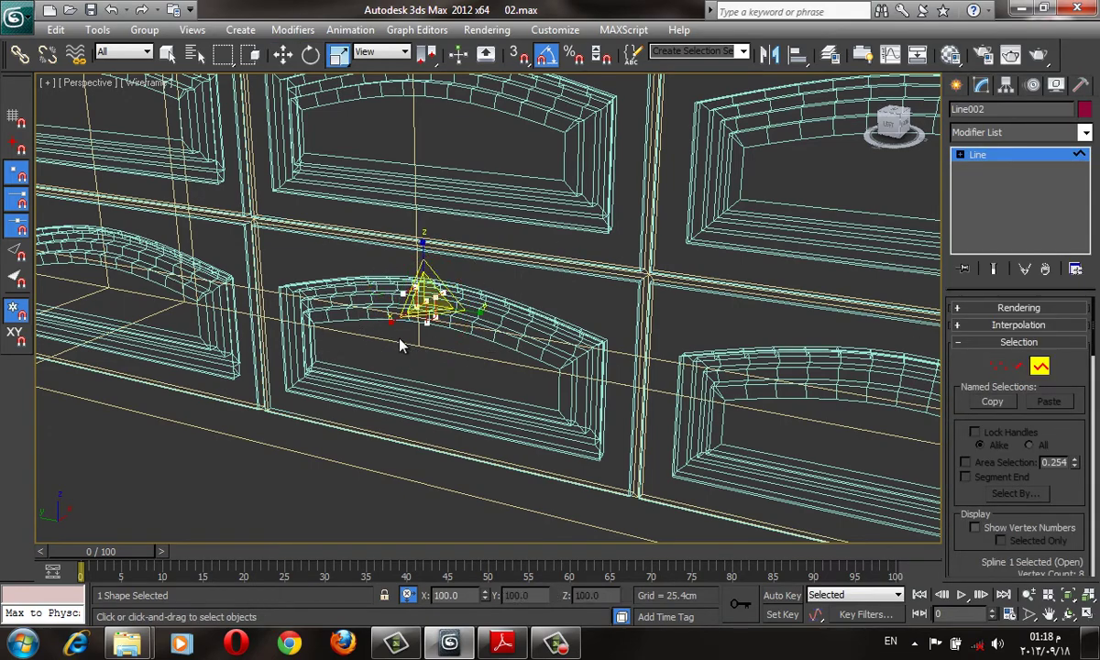
{"action": "left_click_drag", "start_coordinate": [422, 295], "coordinate": [411, 577]}
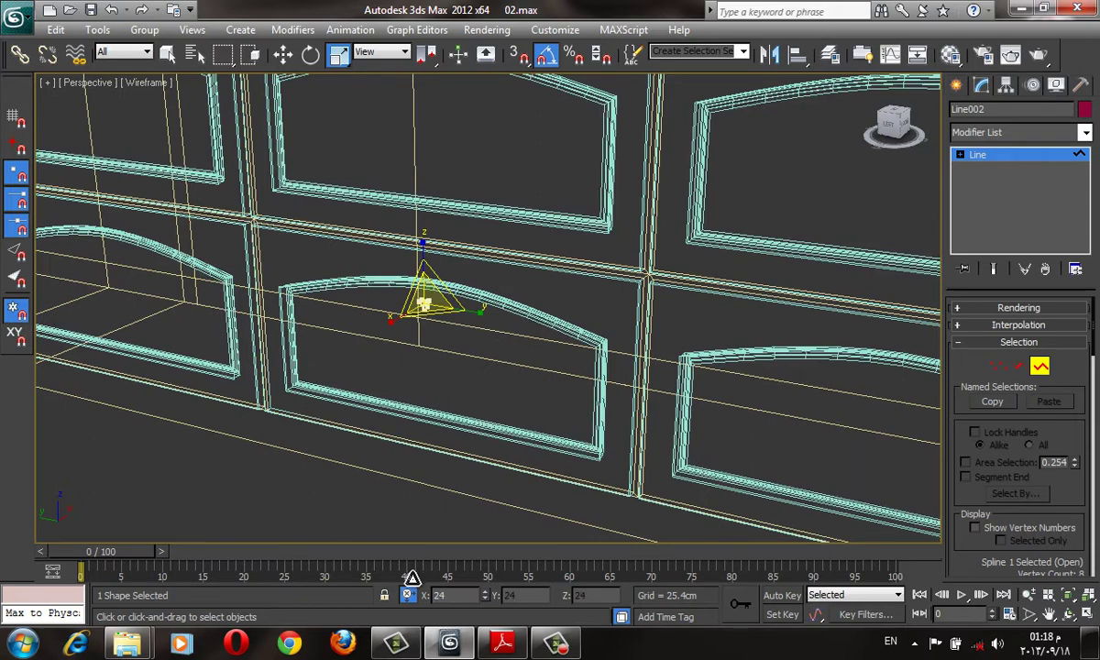
Step: Inspect the thinner beveled panel borders in shaded view, then return to wireframe
{"action": "key", "text": "F3"}
{"action": "middle_click_drag", "start_coordinate": [400, 375], "coordinate": [377, 305], "text": "alt"}
{"action": "scroll", "coordinate": [441, 264], "scroll_direction": "up", "scroll_amount": 3}
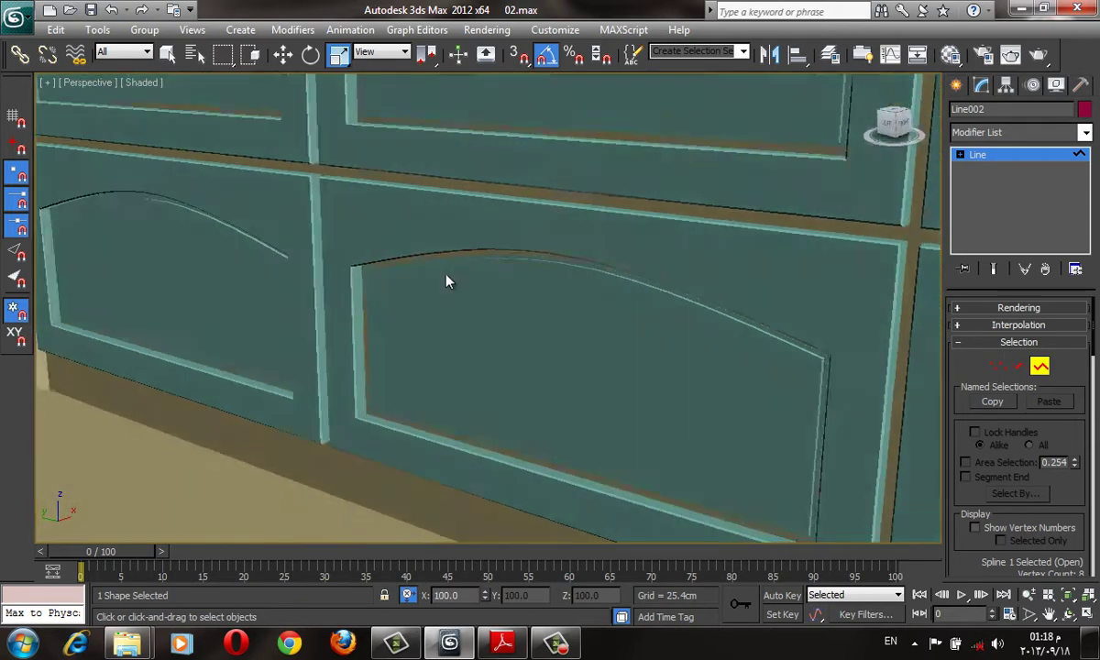
{"action": "scroll", "coordinate": [446, 281], "scroll_direction": "down", "scroll_amount": 3}
{"action": "scroll", "coordinate": [424, 294], "scroll_direction": "down", "scroll_amount": 2}
{"action": "scroll", "coordinate": [446, 236], "scroll_direction": "up", "scroll_amount": 2}
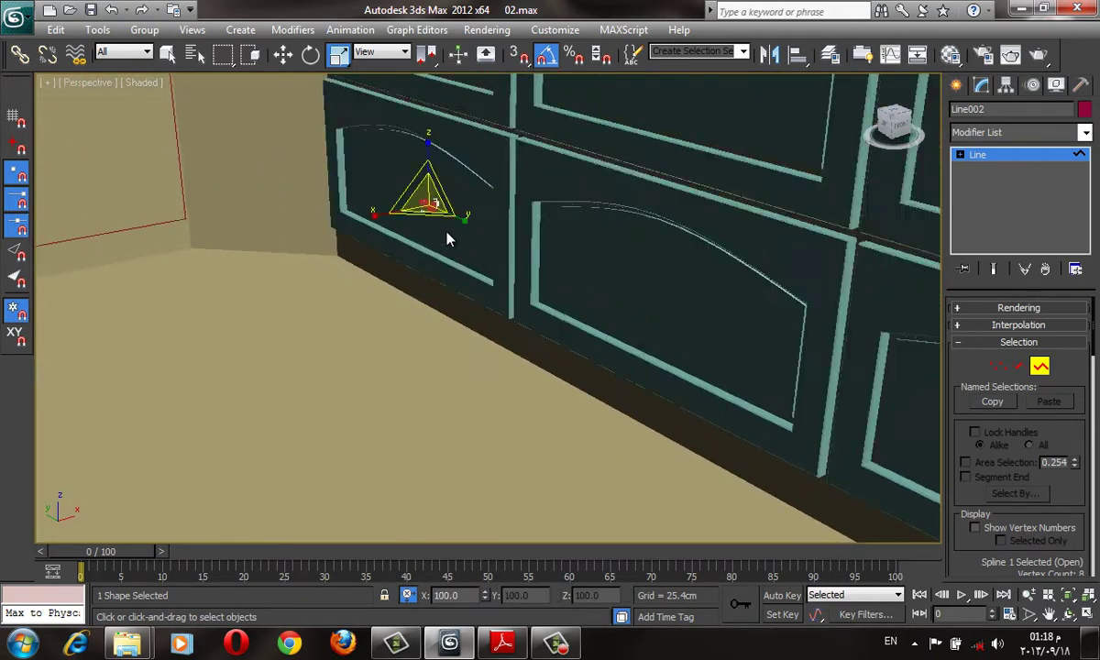
{"action": "key", "text": "w"}
{"action": "middle_click_drag", "start_coordinate": [447, 239], "coordinate": [426, 263]}
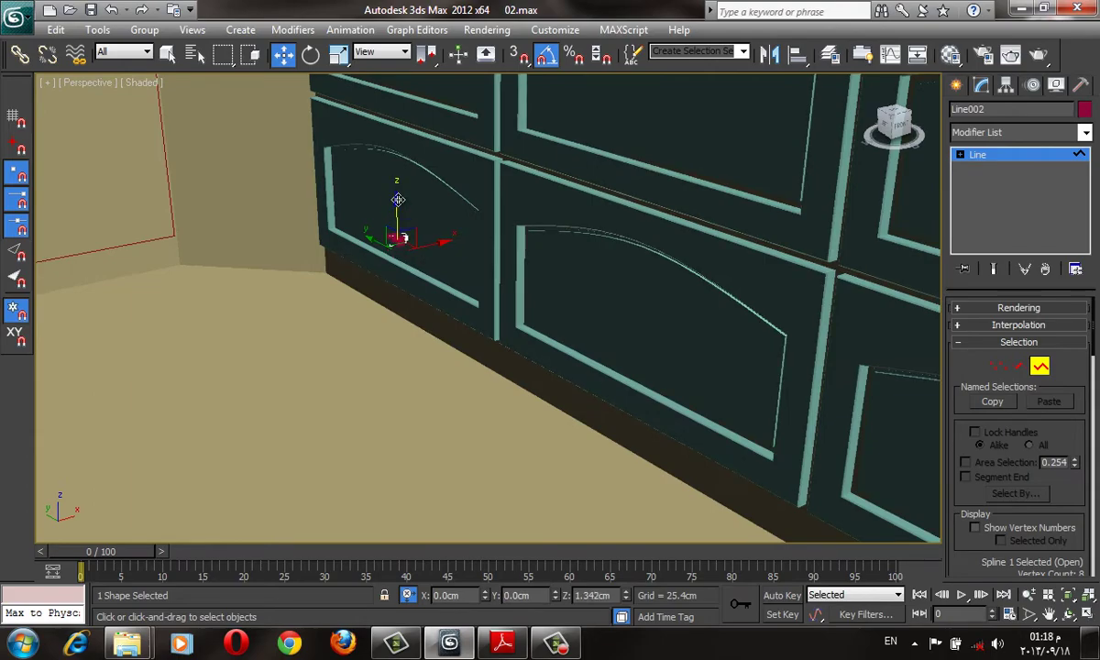
{"action": "key", "text": "F3"}
{"action": "scroll", "coordinate": [479, 294], "scroll_direction": "up", "scroll_amount": 3}
{"action": "scroll", "coordinate": [479, 295], "scroll_direction": "up", "scroll_amount": 2}
{"action": "scroll", "coordinate": [495, 295], "scroll_direction": "down", "scroll_amount": 5}
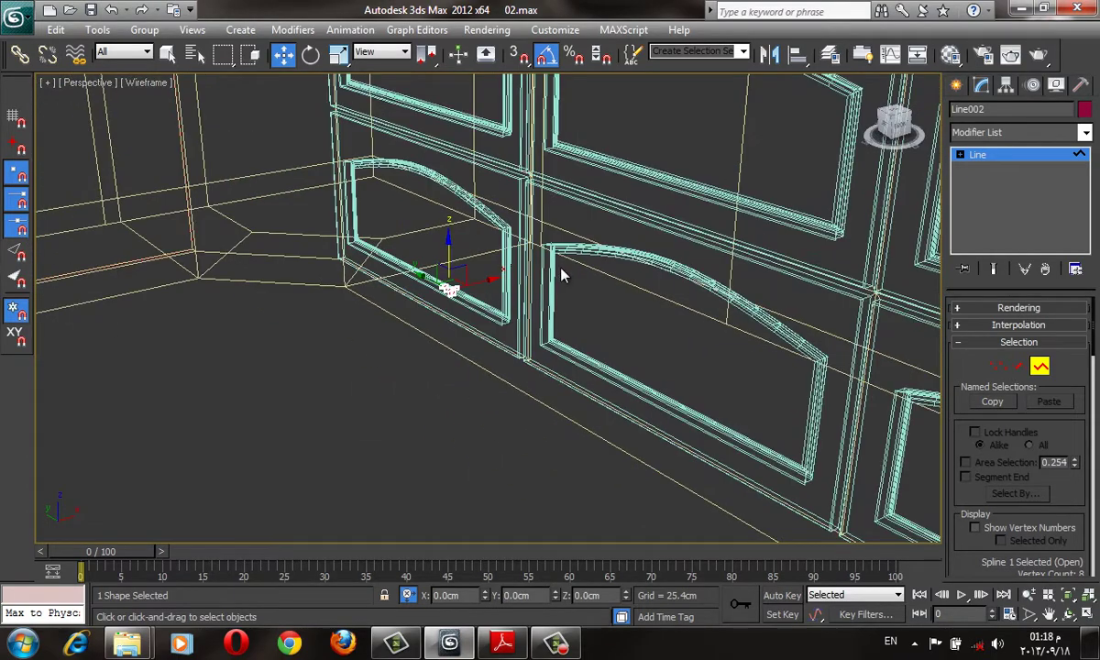
{"action": "scroll", "coordinate": [562, 275], "scroll_direction": "down", "scroll_amount": 2}
Step: In the Front view, box-select and delete Line002's two end vertices
{"action": "key", "text": "f"}
{"action": "scroll", "coordinate": [545, 265], "scroll_direction": "up", "scroll_amount": 5}
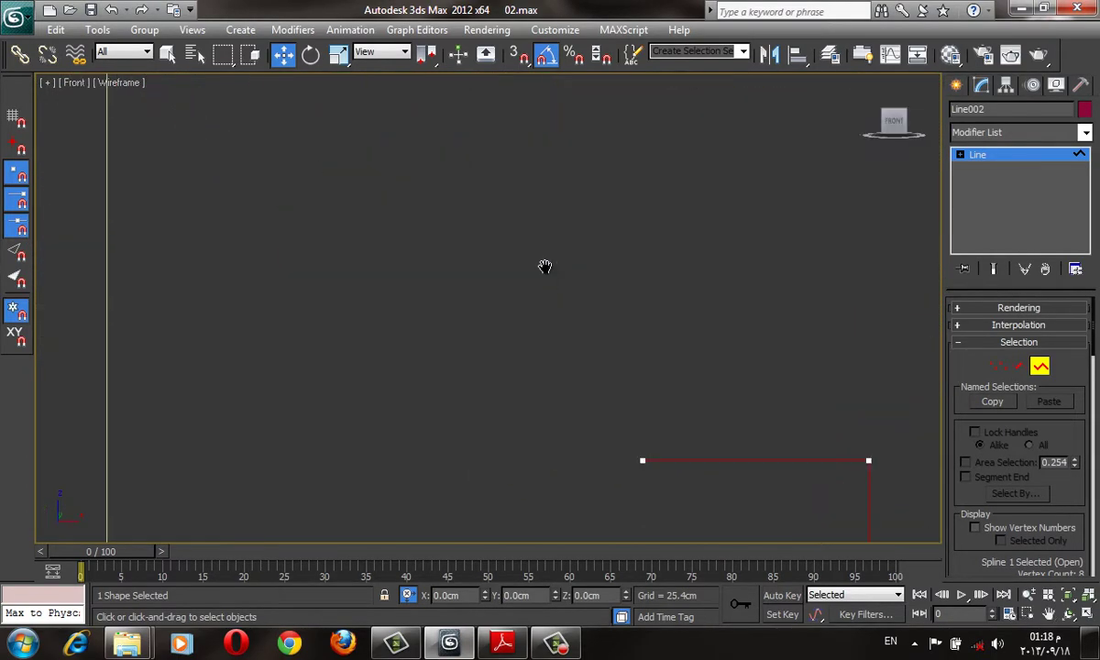
{"action": "scroll", "coordinate": [642, 357], "scroll_direction": "down", "scroll_amount": 3}
{"action": "scroll", "coordinate": [612, 360], "scroll_direction": "up", "scroll_amount": 2}
{"action": "left_click", "coordinate": [717, 331]}
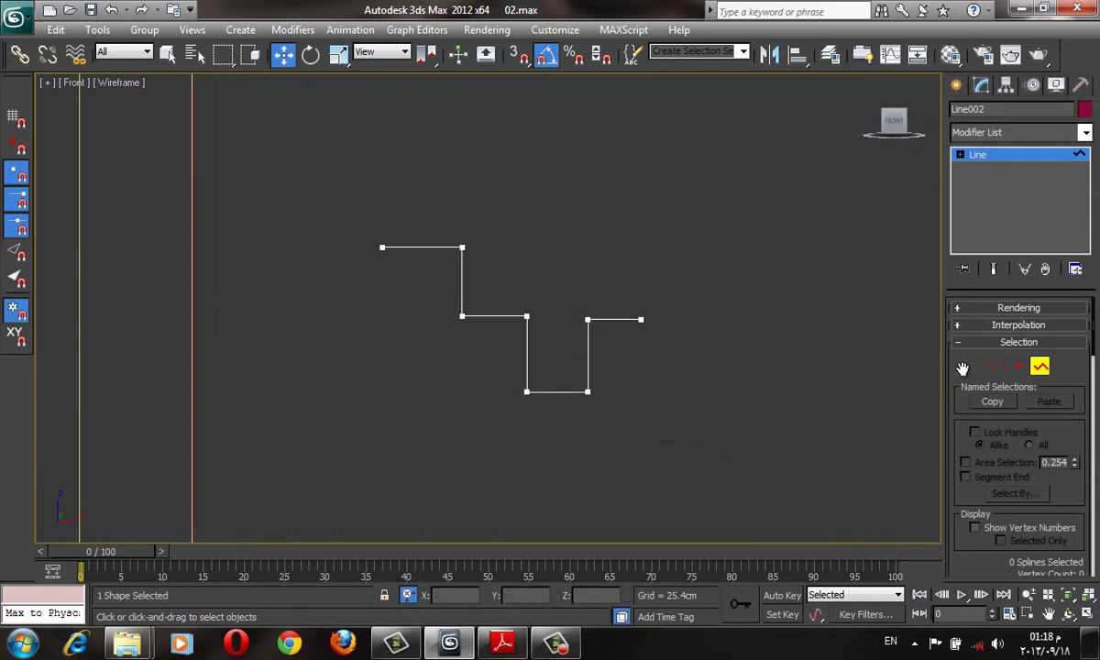
{"action": "left_click", "coordinate": [999, 367]}
{"action": "mouse_move", "coordinate": [646, 286]}
{"action": "left_mouse_down"}
{"action": "mouse_move", "coordinate": [604, 347]}
{"action": "mouse_move", "coordinate": [576, 356]}
{"action": "left_mouse_up"}
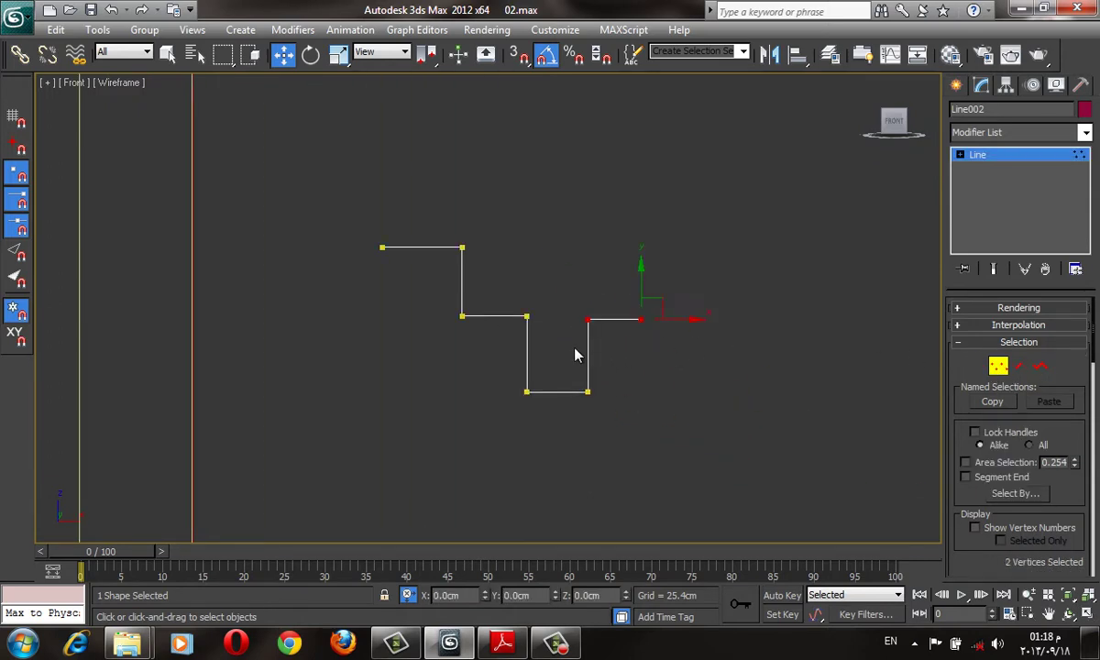
{"action": "key", "text": "Delete"}
Step: Orbit the shaded Perspective view to check the shorter stepped panel moulding
{"action": "scroll", "coordinate": [614, 336], "scroll_direction": "down", "scroll_amount": 2}
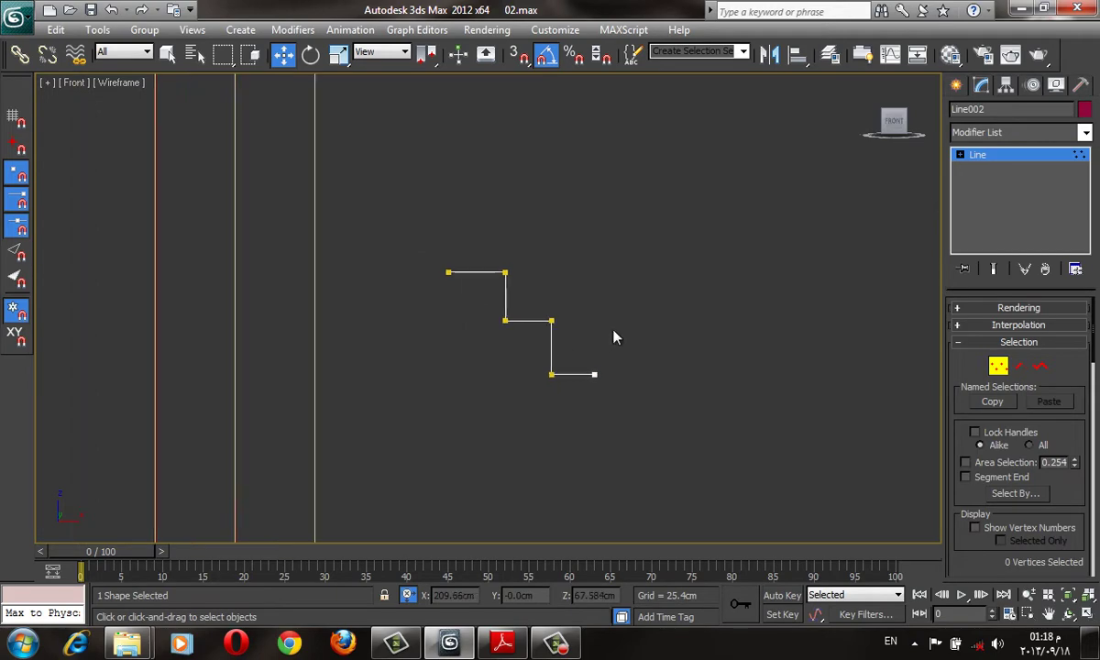
{"action": "scroll", "coordinate": [677, 246], "scroll_direction": "down", "scroll_amount": 5}
{"action": "scroll", "coordinate": [713, 223], "scroll_direction": "up", "scroll_amount": 3}
{"action": "mouse_move", "coordinate": [713, 223]}
{"action": "middle_mouse_down", "text": "alt"}
{"action": "mouse_move", "coordinate": [695, 275]}
{"action": "mouse_move", "coordinate": [717, 297]}
{"action": "middle_mouse_up", "text": "alt"}
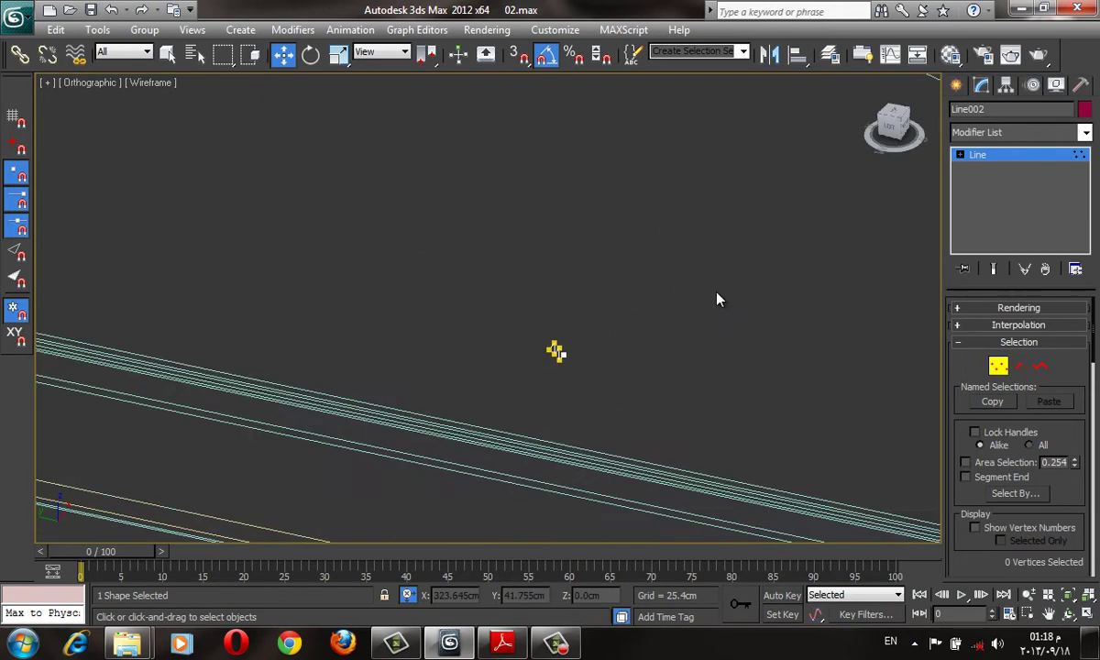
{"action": "key", "text": "p"}
{"action": "key", "text": "F3"}
{"action": "mouse_move", "coordinate": [612, 347]}
{"action": "middle_mouse_down", "text": "alt"}
{"action": "mouse_move", "coordinate": [695, 229]}
{"action": "mouse_move", "coordinate": [619, 285]}
{"action": "mouse_move", "coordinate": [629, 407]}
{"action": "middle_mouse_up", "text": "alt"}
{"action": "scroll", "coordinate": [629, 408], "scroll_direction": "up", "scroll_amount": 3}
{"action": "mouse_move", "coordinate": [567, 474]}
{"action": "middle_mouse_down", "text": "alt"}
{"action": "mouse_move", "coordinate": [542, 255]}
{"action": "mouse_move", "coordinate": [541, 371]}
{"action": "middle_mouse_up", "text": "alt"}
Step: Select all six Line002 profile vertices and scale them down slightly
{"action": "key", "text": "F4"}
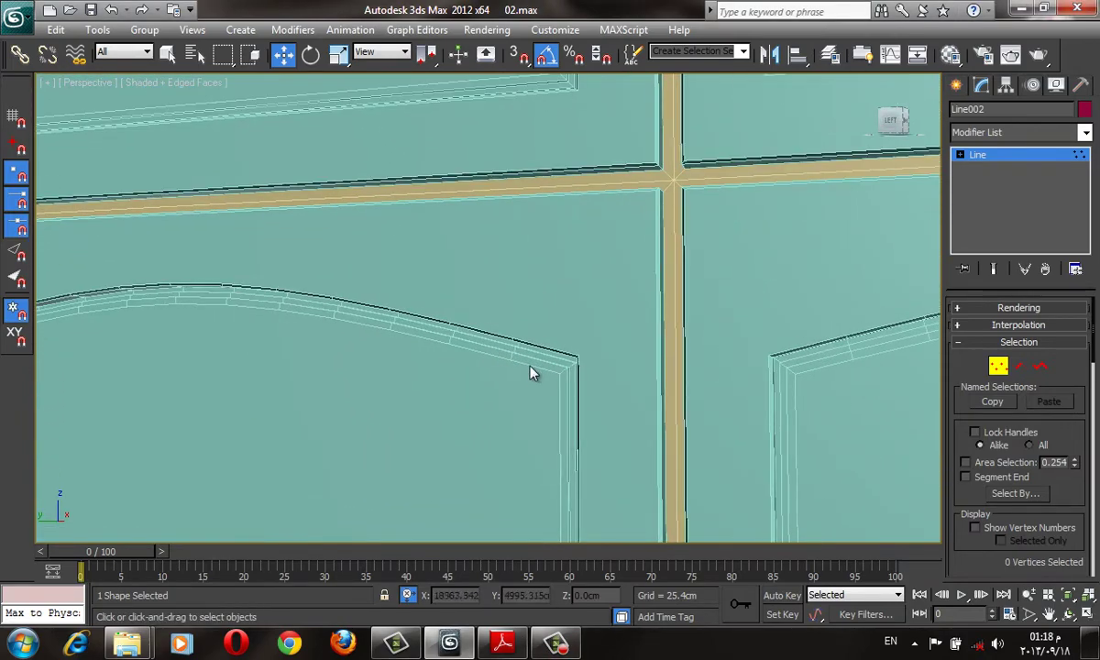
{"action": "scroll", "coordinate": [536, 389], "scroll_direction": "down", "scroll_amount": 2}
{"action": "scroll", "coordinate": [514, 386], "scroll_direction": "down", "scroll_amount": 5}
{"action": "mouse_move", "coordinate": [501, 385]}
{"action": "middle_mouse_down", "text": "alt"}
{"action": "mouse_move", "coordinate": [414, 388]}
{"action": "mouse_move", "coordinate": [392, 171]}
{"action": "middle_mouse_up", "text": "alt"}
{"action": "key", "text": "F4"}
{"action": "key", "text": "ctrl+a"}
{"action": "scroll", "coordinate": [392, 171], "scroll_direction": "up", "scroll_amount": 2}
{"action": "scroll", "coordinate": [435, 270], "scroll_direction": "up", "scroll_amount": 2}
{"action": "key", "text": "e"}
{"action": "key", "text": "r"}
{"action": "scroll", "coordinate": [368, 270], "scroll_direction": "up", "scroll_amount": 2}
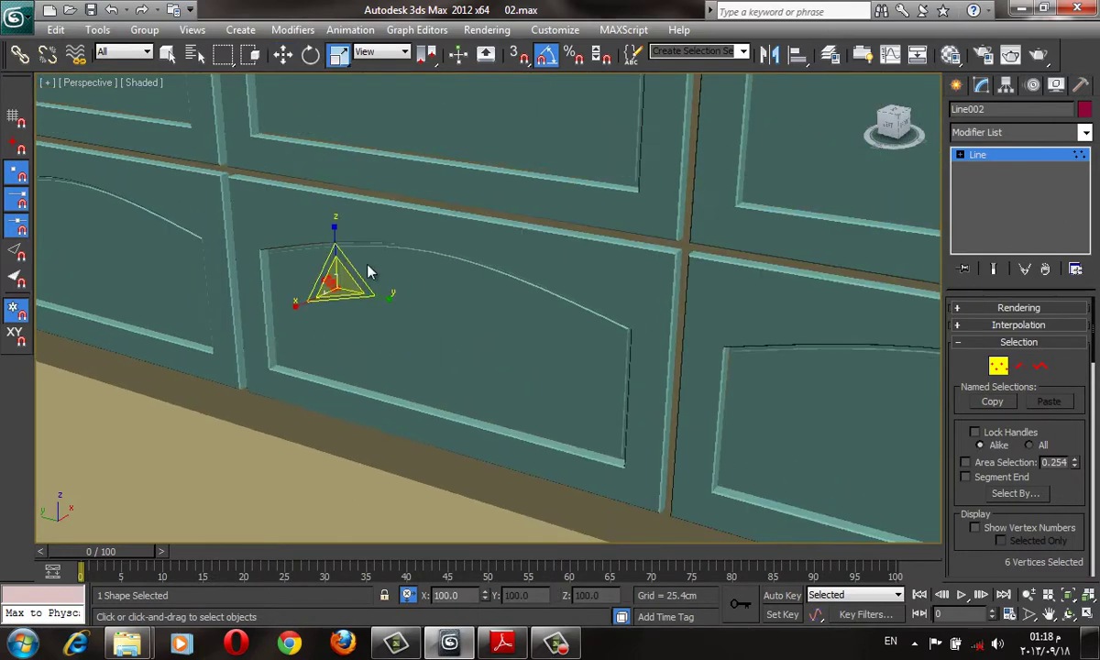
{"action": "left_click_drag", "start_coordinate": [330, 254], "coordinate": [338, 271]}
Step: At Spline level, select the whole profile spline and scale it up
{"action": "key", "text": "3"}
{"action": "left_click_drag", "start_coordinate": [474, 245], "coordinate": [176, 386]}
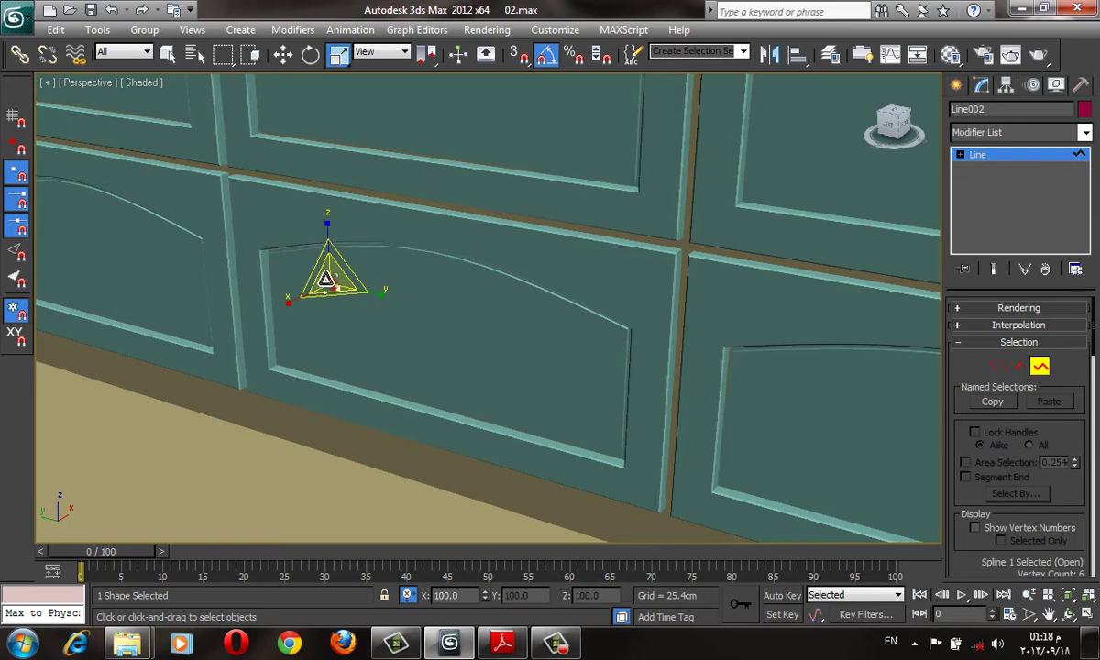
{"action": "mouse_move", "coordinate": [325, 278]}
{"action": "left_mouse_down", "text": "shift"}
{"action": "mouse_move", "coordinate": [316, 47]}
{"action": "mouse_move", "coordinate": [319, 219]}
{"action": "left_mouse_up", "text": "shift"}
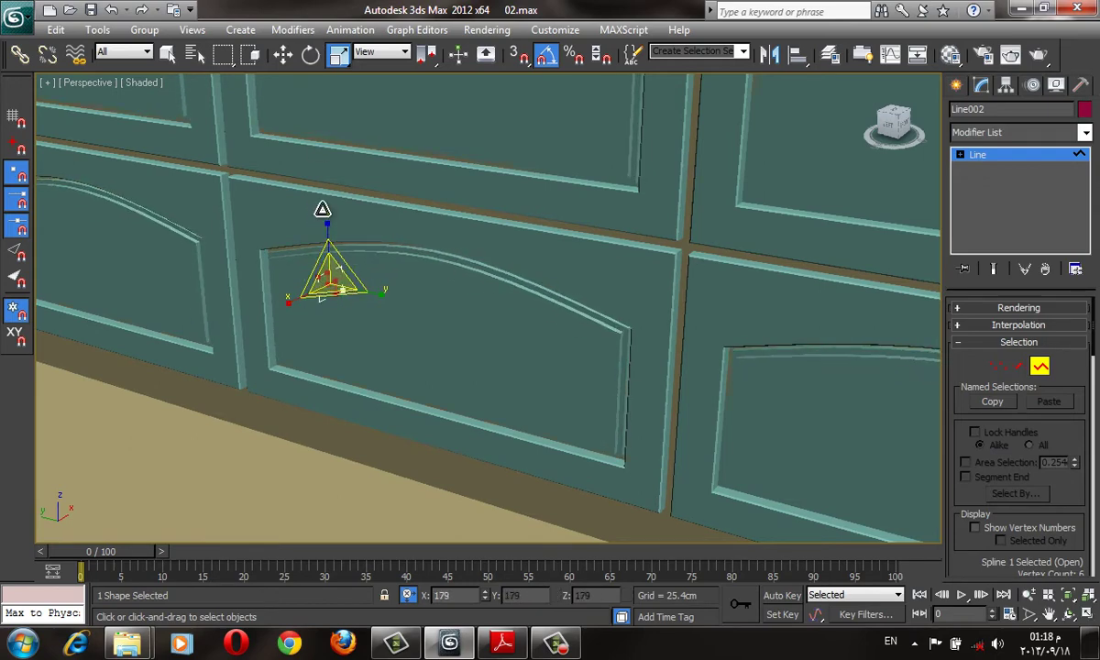
{"action": "middle_click_drag", "start_coordinate": [385, 380], "coordinate": [363, 322], "text": "alt"}
Step: In wireframe, select the Line002 profile spline and pick one end vertex
{"action": "middle_click_drag", "start_coordinate": [425, 405], "coordinate": [343, 312]}
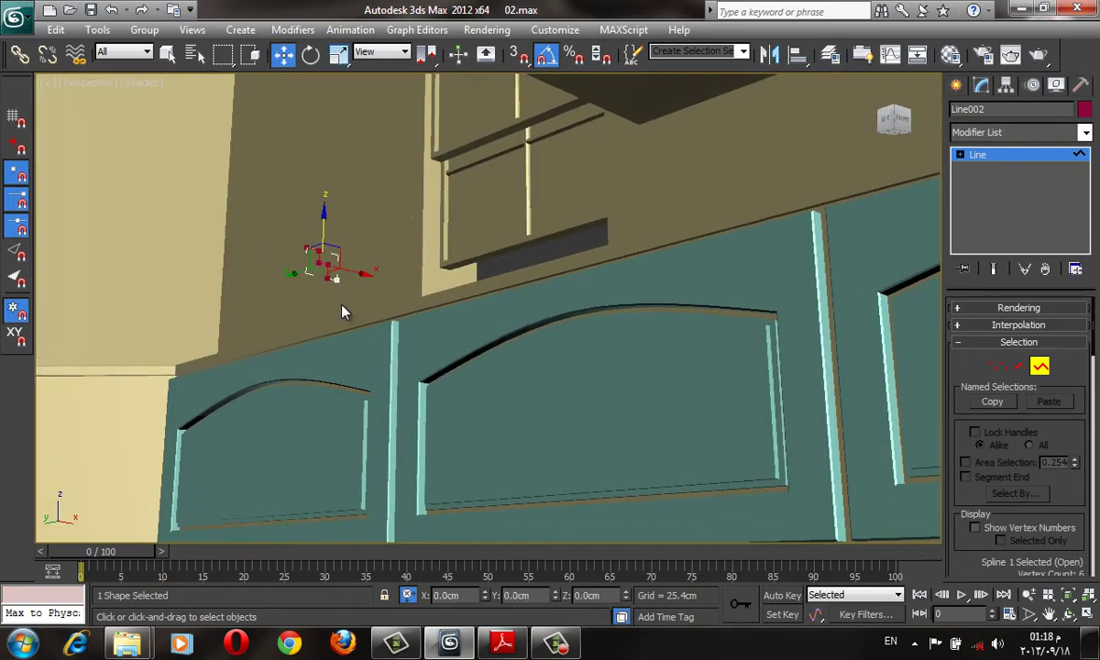
{"action": "key", "text": "w"}
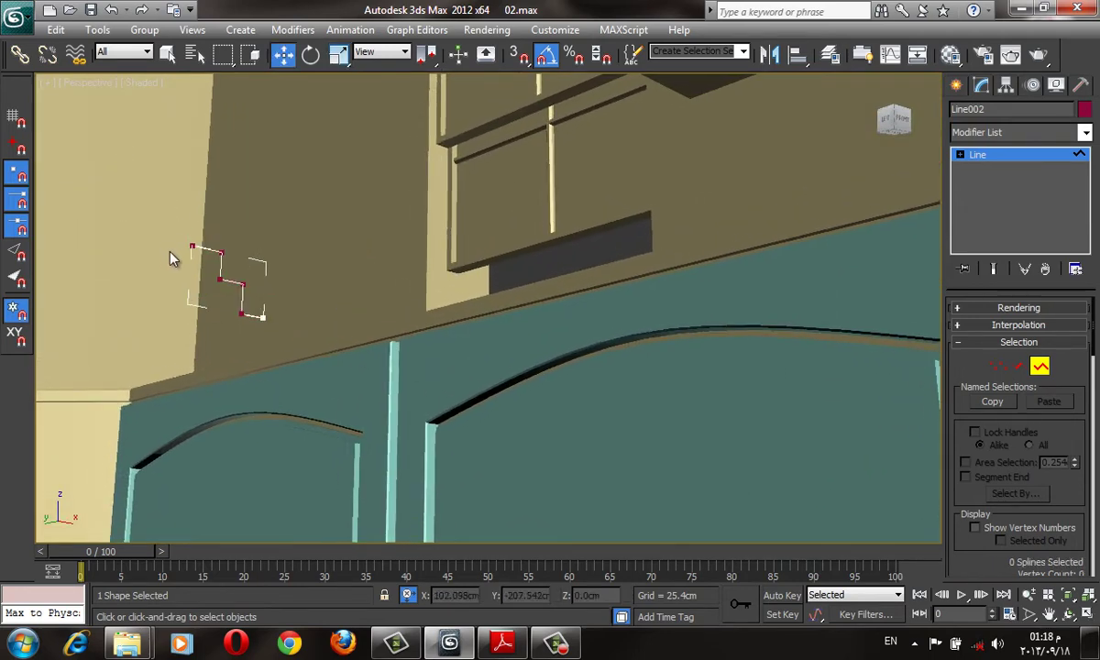
{"action": "key", "text": "F3"}
{"action": "left_click", "coordinate": [204, 249]}
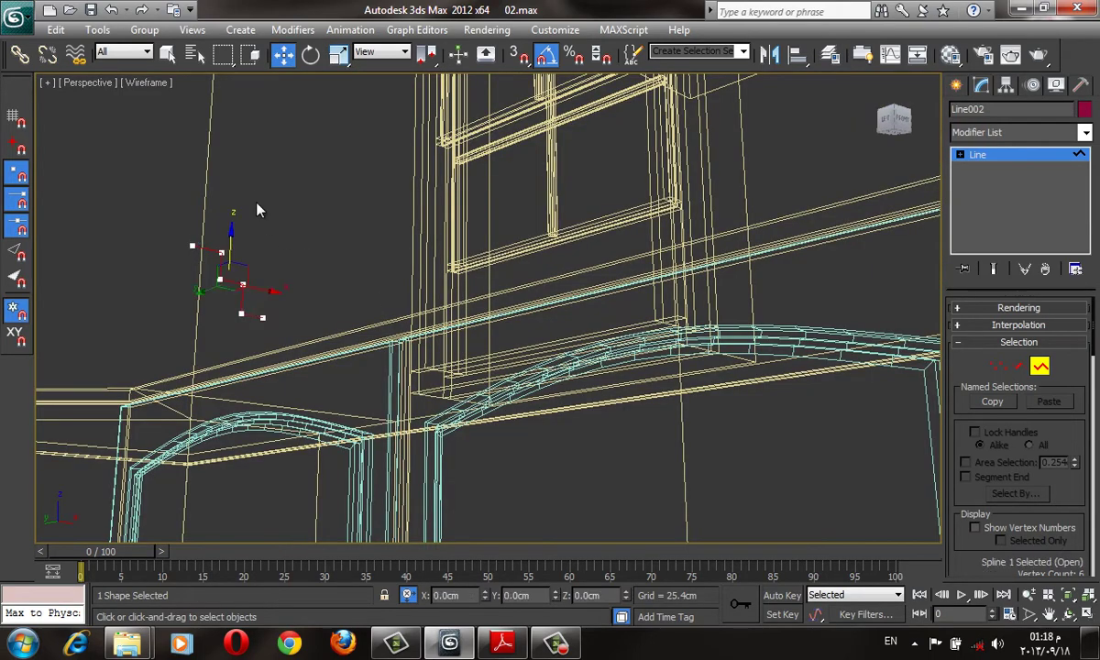
{"action": "key", "text": "1"}
{"action": "left_click", "coordinate": [195, 247]}
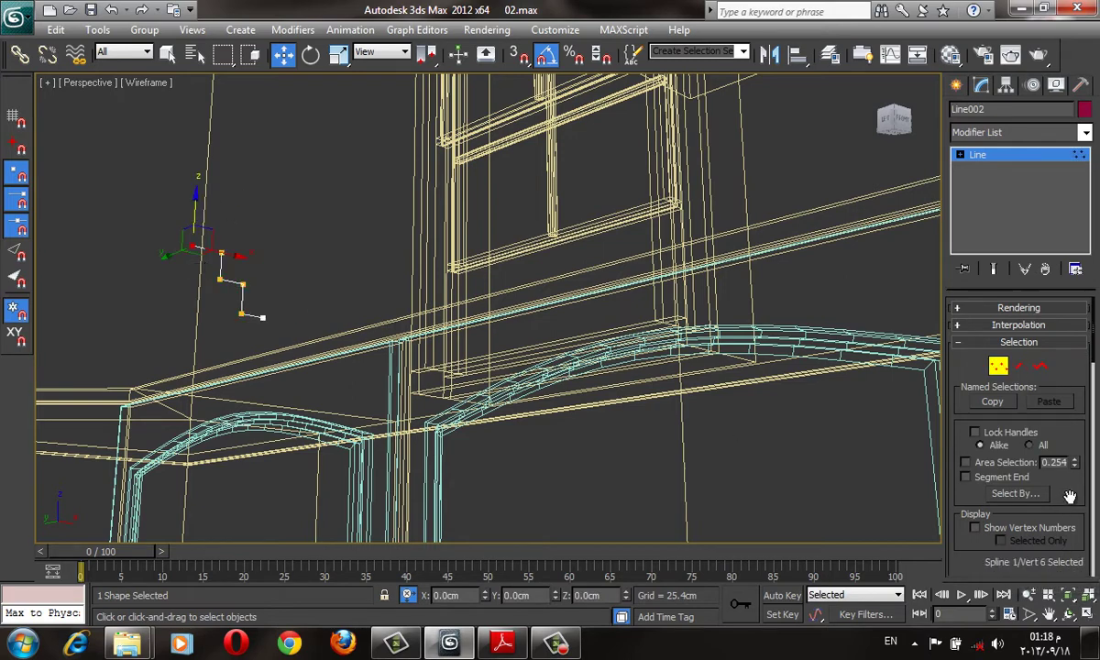
Step: Orbit toward the arches and pick the profile's other end vertex
{"action": "scroll", "coordinate": [1032, 423], "scroll_direction": "down", "scroll_amount": 5}
{"action": "scroll", "coordinate": [1031, 448], "scroll_direction": "down", "scroll_amount": 1}
{"action": "scroll", "coordinate": [1030, 447], "scroll_direction": "down", "scroll_amount": 5}
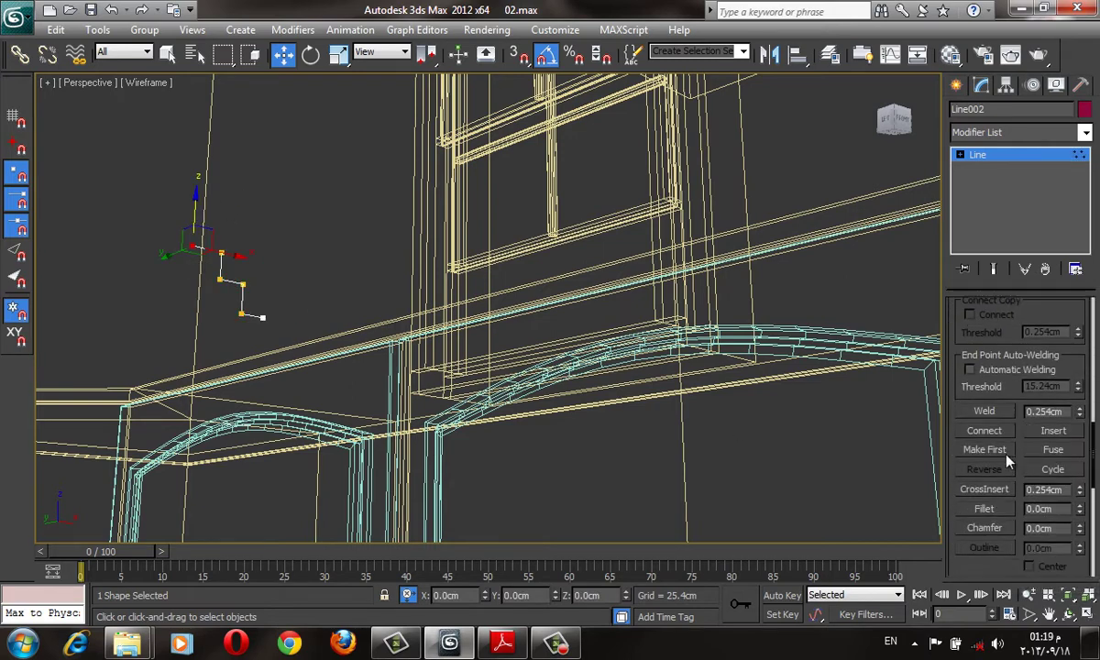
{"action": "middle_click_drag", "start_coordinate": [880, 449], "coordinate": [685, 374], "text": "alt"}
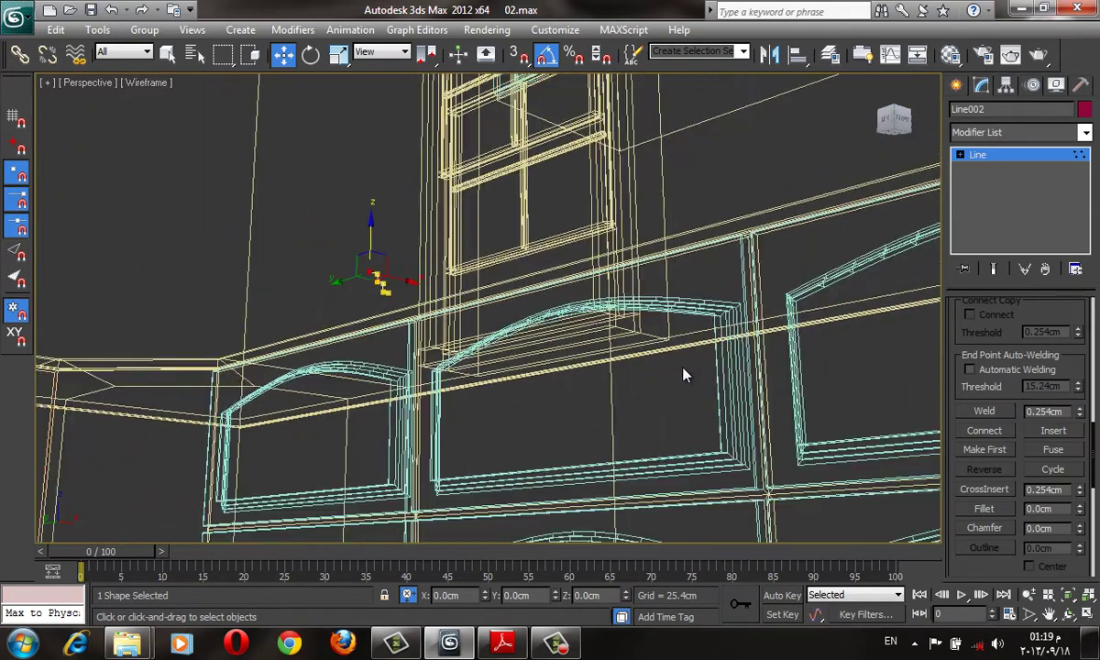
{"action": "middle_click_drag", "start_coordinate": [741, 341], "coordinate": [822, 364], "text": "alt"}
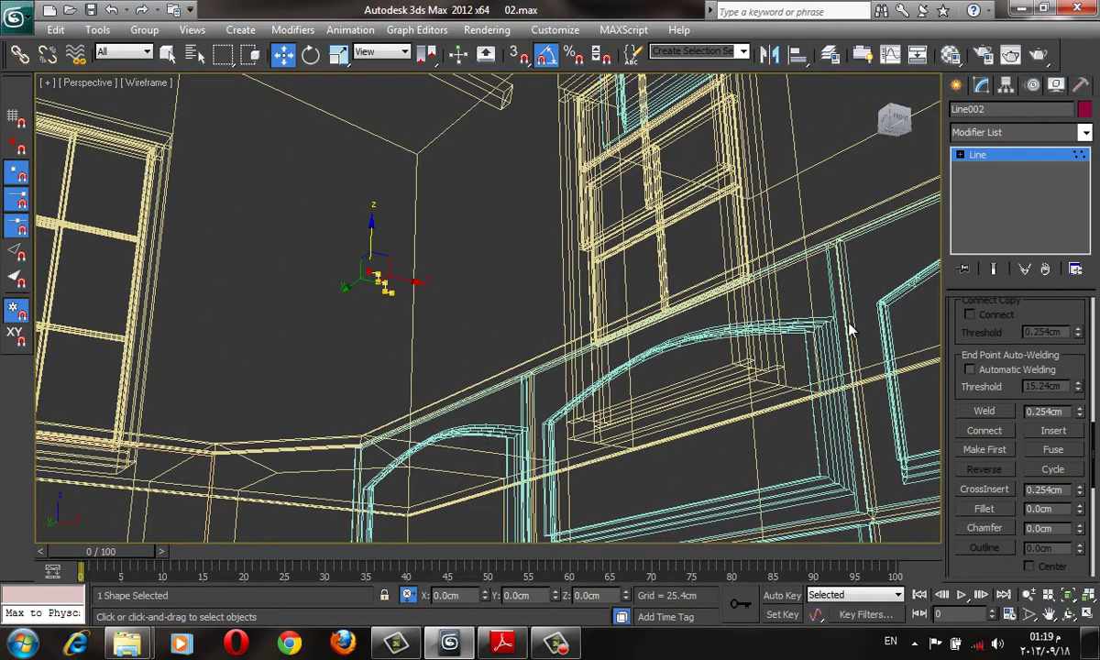
{"action": "mouse_move", "coordinate": [360, 225]}
{"action": "middle_mouse_down", "text": "alt"}
{"action": "mouse_move", "coordinate": [332, 249]}
{"action": "mouse_move", "coordinate": [393, 297]}
{"action": "mouse_move", "coordinate": [380, 298]}
{"action": "middle_mouse_up", "text": "alt"}
{"action": "left_click", "coordinate": [366, 286]}
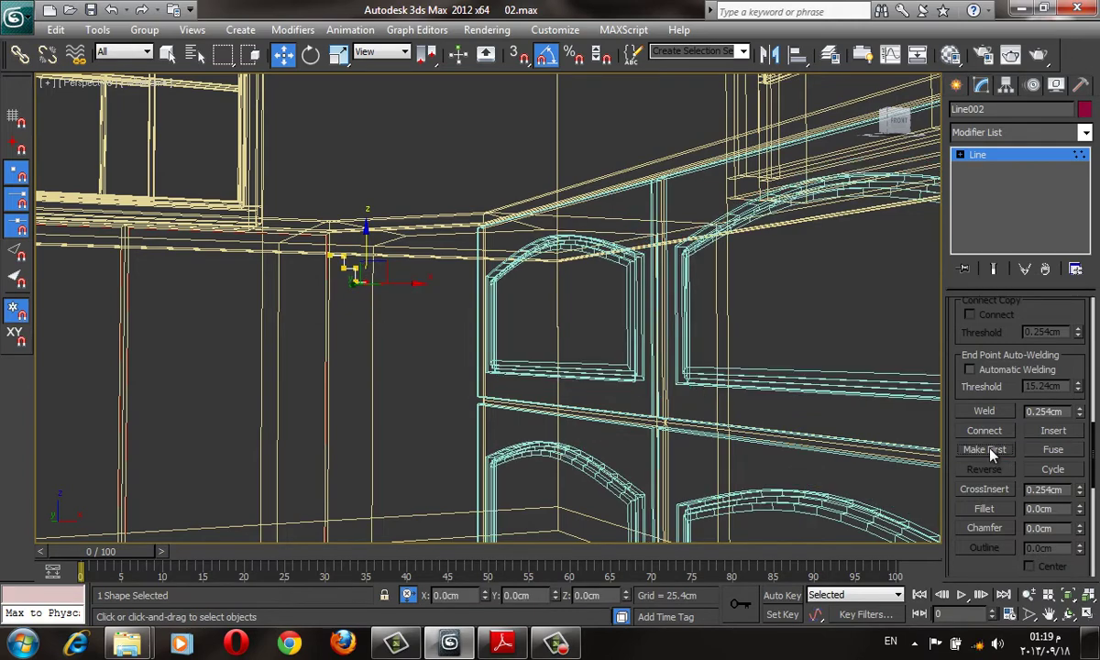
Step: Check the reshaped arched door mouldings in shaded view
{"action": "scroll", "coordinate": [767, 388], "scroll_direction": "up", "scroll_amount": 3}
{"action": "key", "text": "F3"}
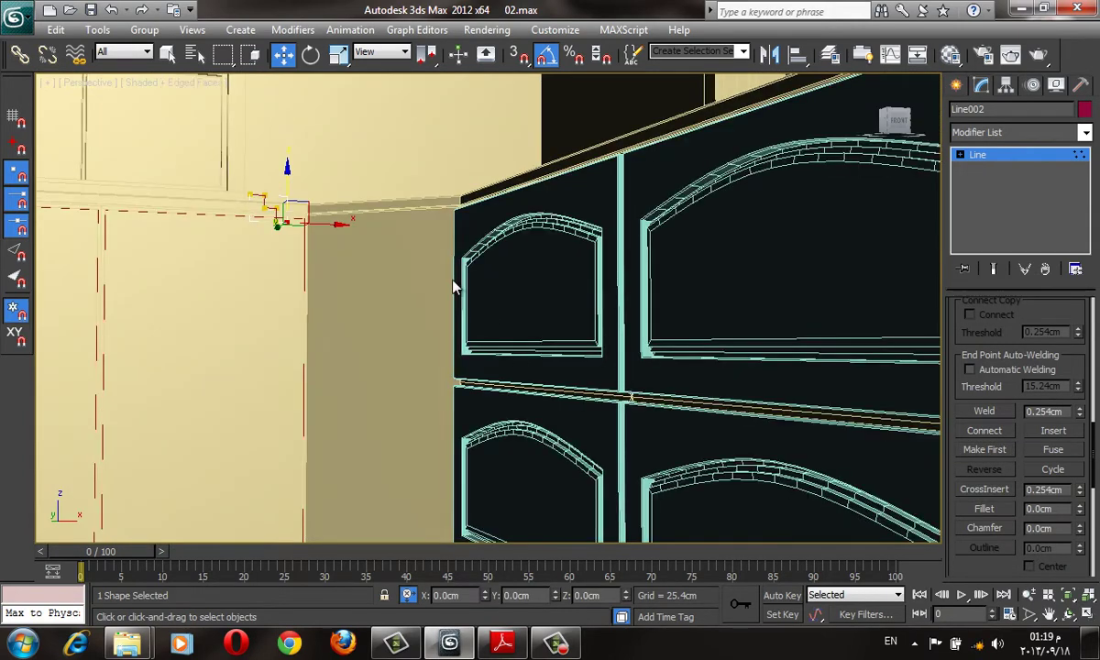
{"action": "key", "text": "F4"}
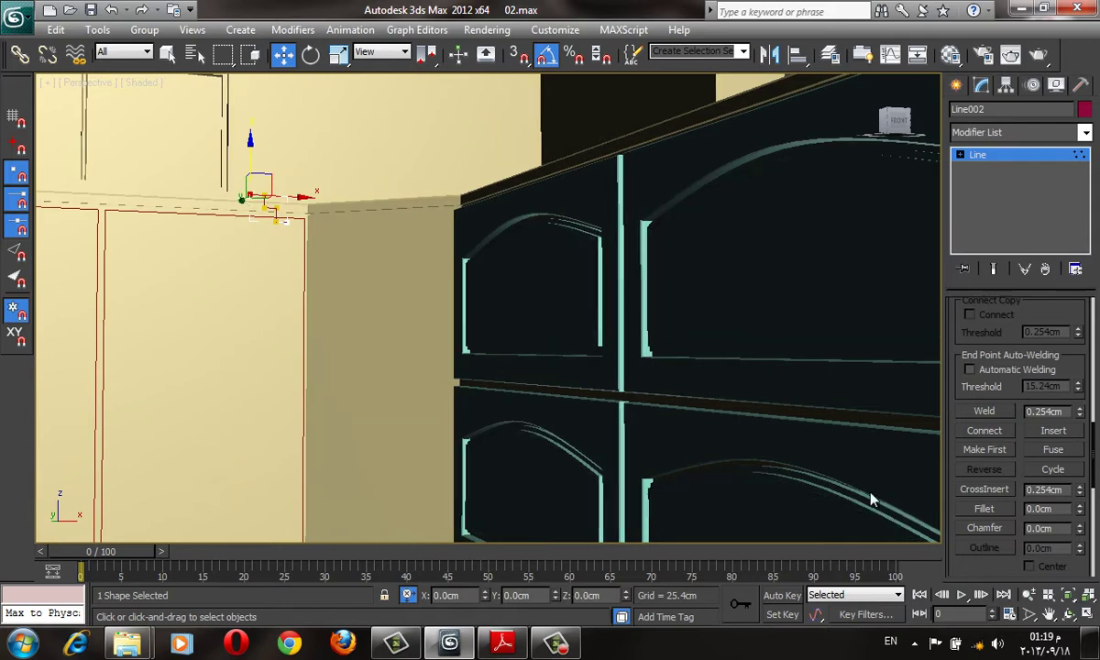
{"action": "mouse_move", "coordinate": [871, 498]}
{"action": "middle_mouse_down", "text": "alt"}
{"action": "mouse_move", "coordinate": [794, 425]}
{"action": "mouse_move", "coordinate": [879, 474]}
{"action": "mouse_move", "coordinate": [836, 412]}
{"action": "middle_mouse_up", "text": "alt"}
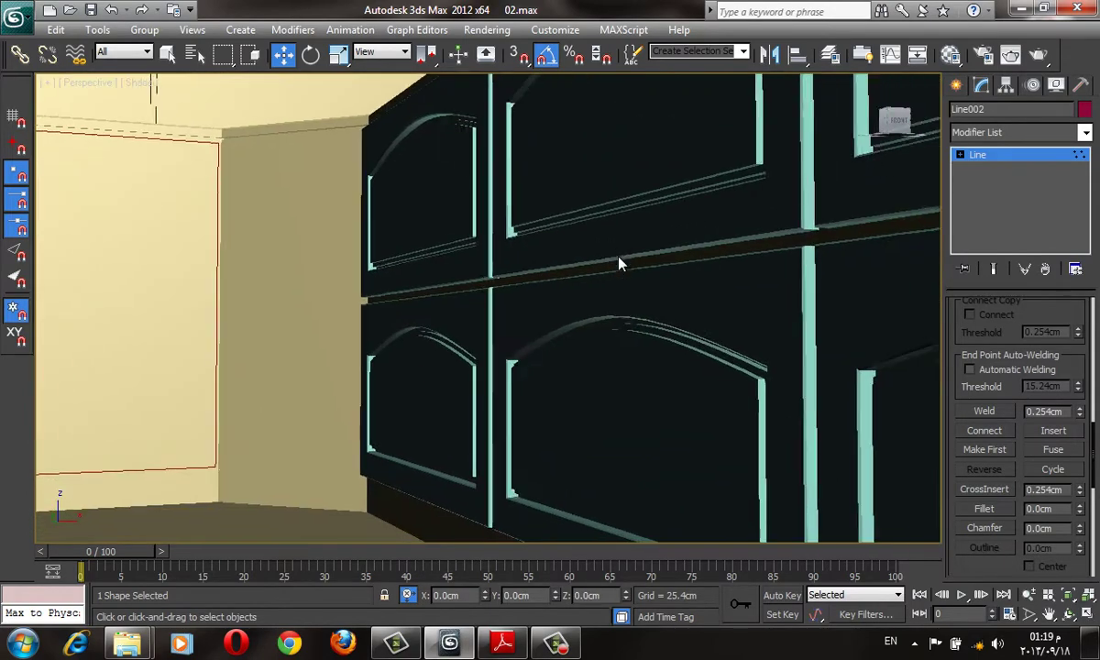
{"action": "scroll", "coordinate": [417, 154], "scroll_direction": "down", "scroll_amount": 2}
{"action": "scroll", "coordinate": [587, 266], "scroll_direction": "down", "scroll_amount": 2}
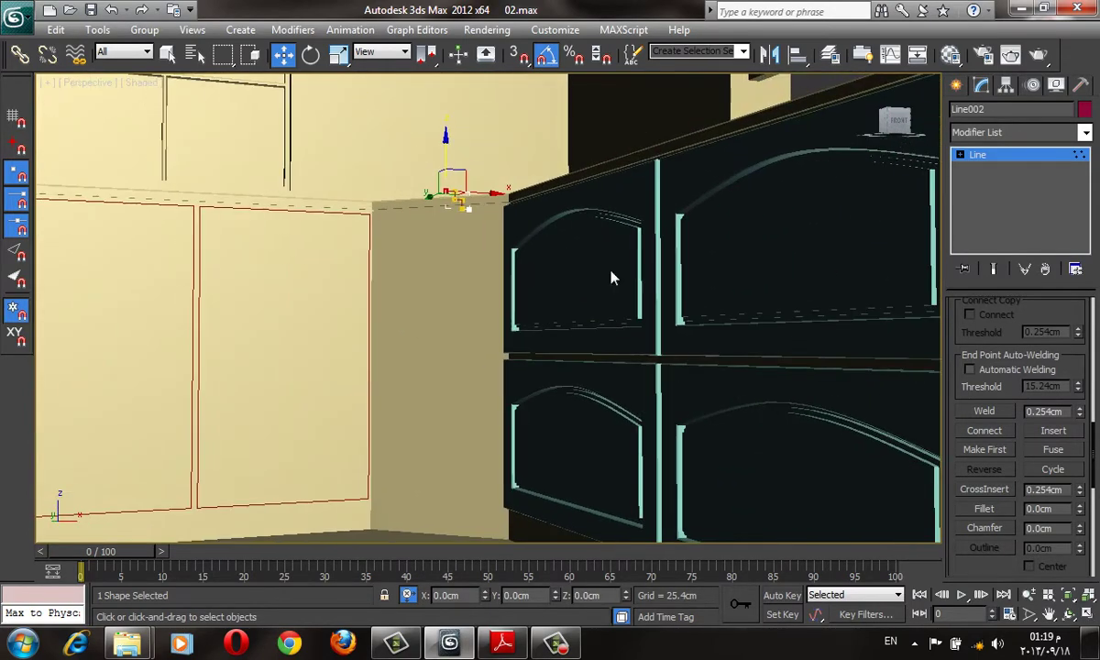
{"action": "left_click_drag", "start_coordinate": [566, 306], "coordinate": [564, 302]}
Step: Undo the last change and orbit closer to the arched doors
{"action": "key", "text": "r"}
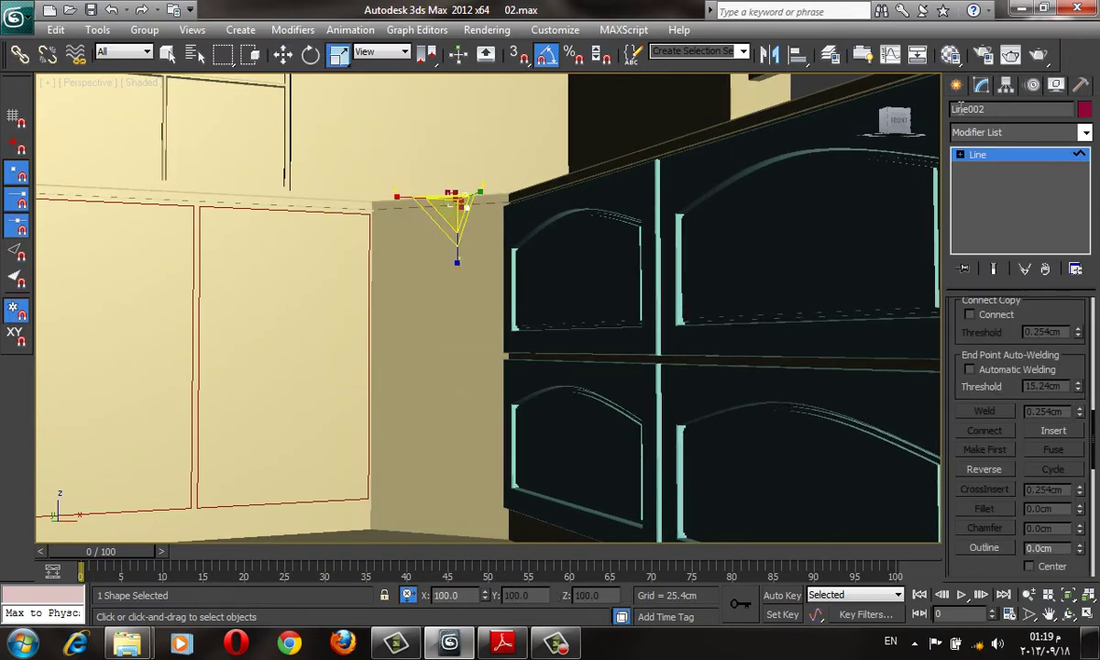
{"action": "key", "text": "ctrl+z"}
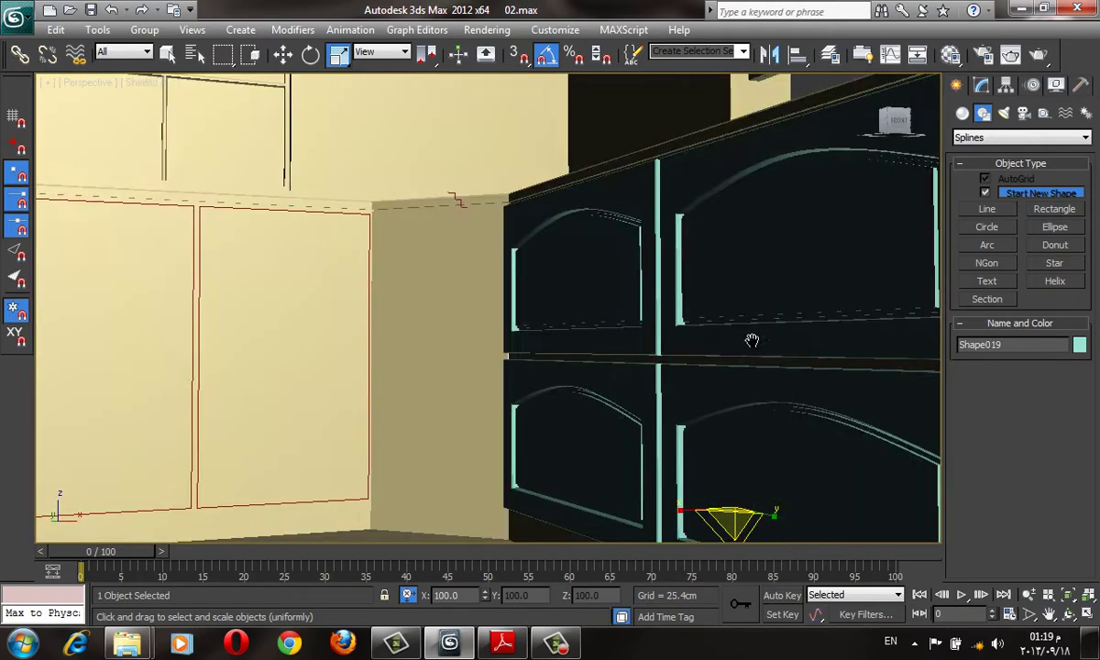
{"action": "key", "text": "F4"}
{"action": "mouse_move", "coordinate": [751, 344]}
{"action": "middle_mouse_down", "text": "alt"}
{"action": "mouse_move", "coordinate": [654, 309]}
{"action": "mouse_move", "coordinate": [699, 246]}
{"action": "middle_mouse_up", "text": "alt"}
{"action": "key", "text": "w"}
{"action": "scroll", "coordinate": [656, 311], "scroll_direction": "down", "scroll_amount": 3}
{"action": "scroll", "coordinate": [628, 419], "scroll_direction": "up", "scroll_amount": 5}
{"action": "middle_click_drag", "start_coordinate": [628, 419], "coordinate": [724, 275], "text": "alt"}
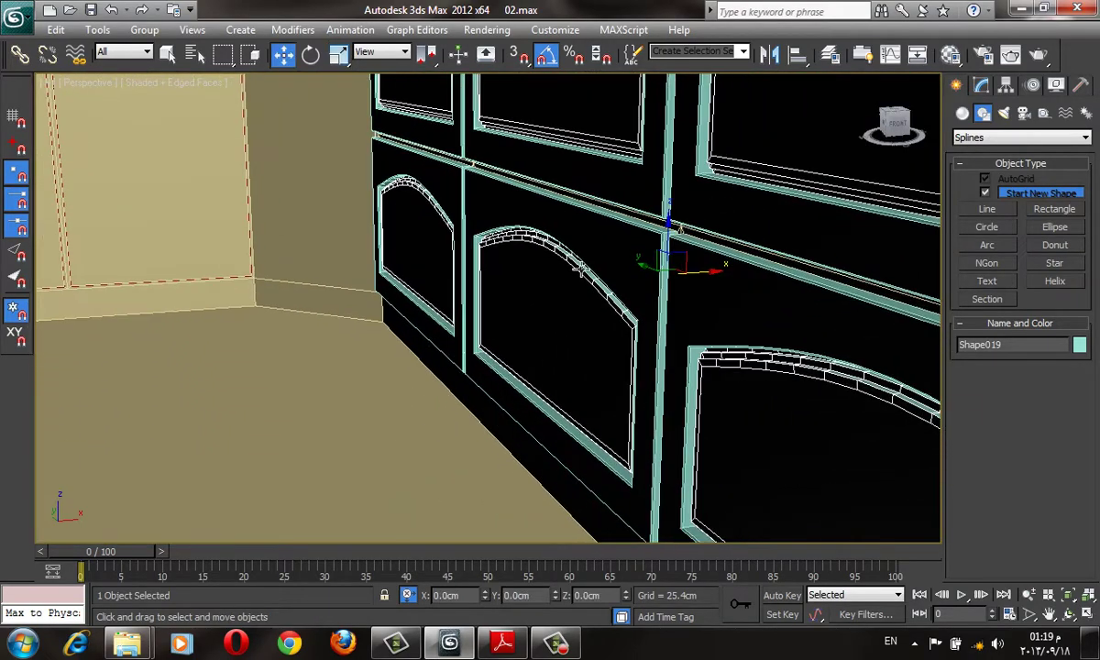
{"action": "scroll", "coordinate": [728, 266], "scroll_direction": "up", "scroll_amount": 2}
Step: Select Shape019, lock the selection, and move it to 0.0cm X offset
{"action": "left_click", "coordinate": [735, 261]}
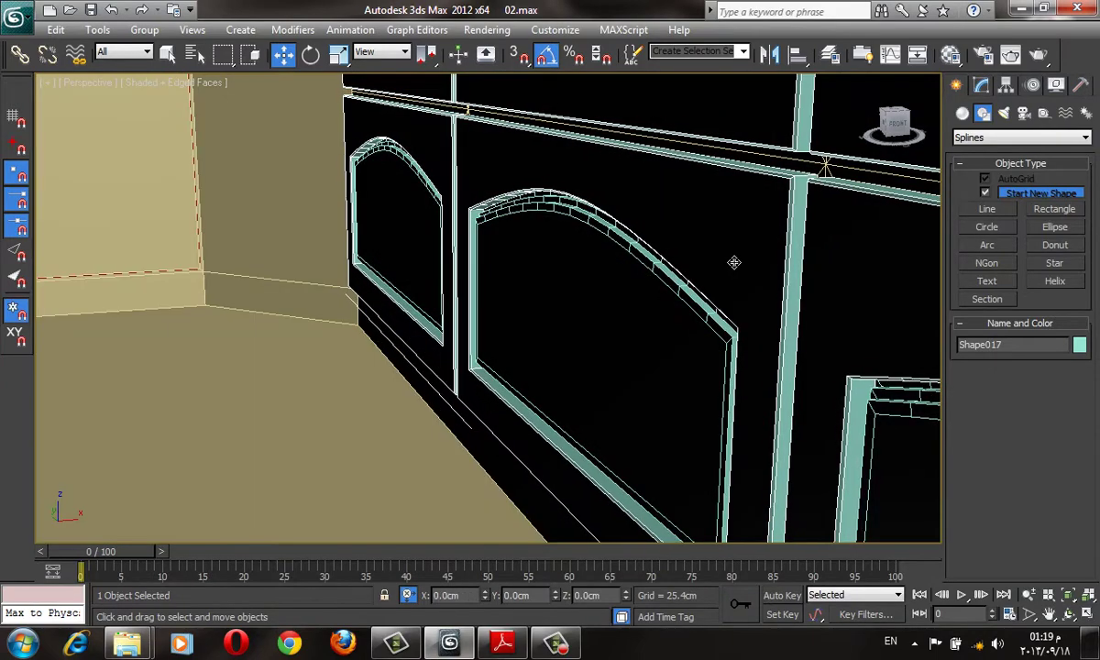
{"action": "left_click", "coordinate": [736, 263]}
{"action": "key", "text": "space"}
{"action": "left_click_drag", "start_coordinate": [738, 266], "coordinate": [743, 268]}
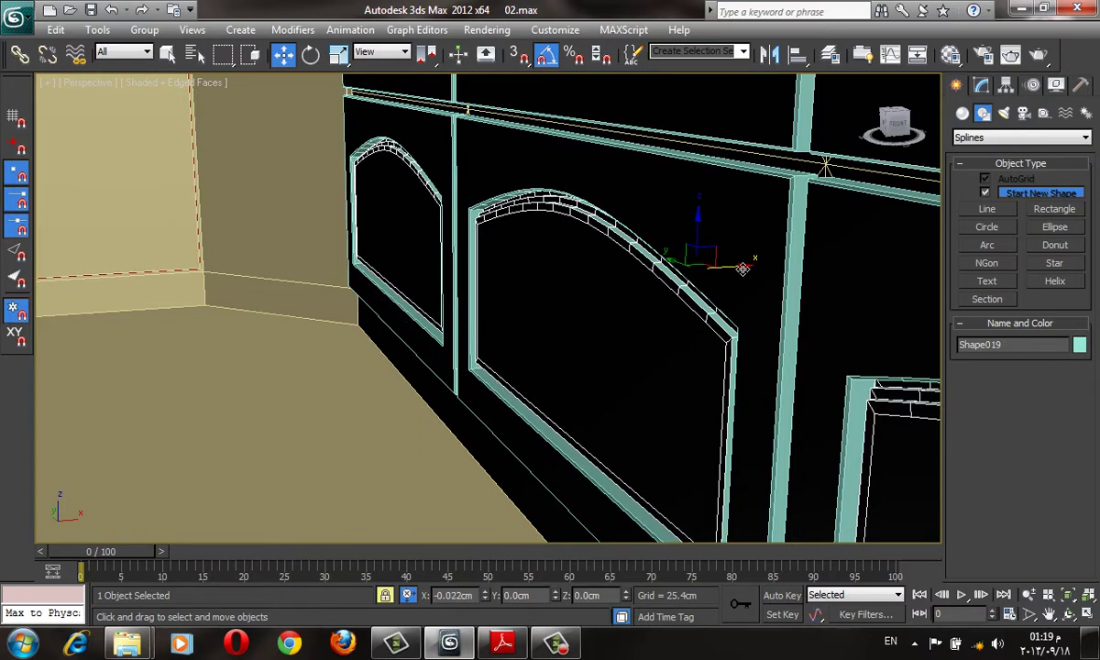
Step: Review the thin arched moulded panels on all cabinet doors, toggling edged faces
{"action": "key", "text": "F4"}
{"action": "scroll", "coordinate": [688, 261], "scroll_direction": "down", "scroll_amount": 2}
{"action": "scroll", "coordinate": [634, 261], "scroll_direction": "up", "scroll_amount": 5}
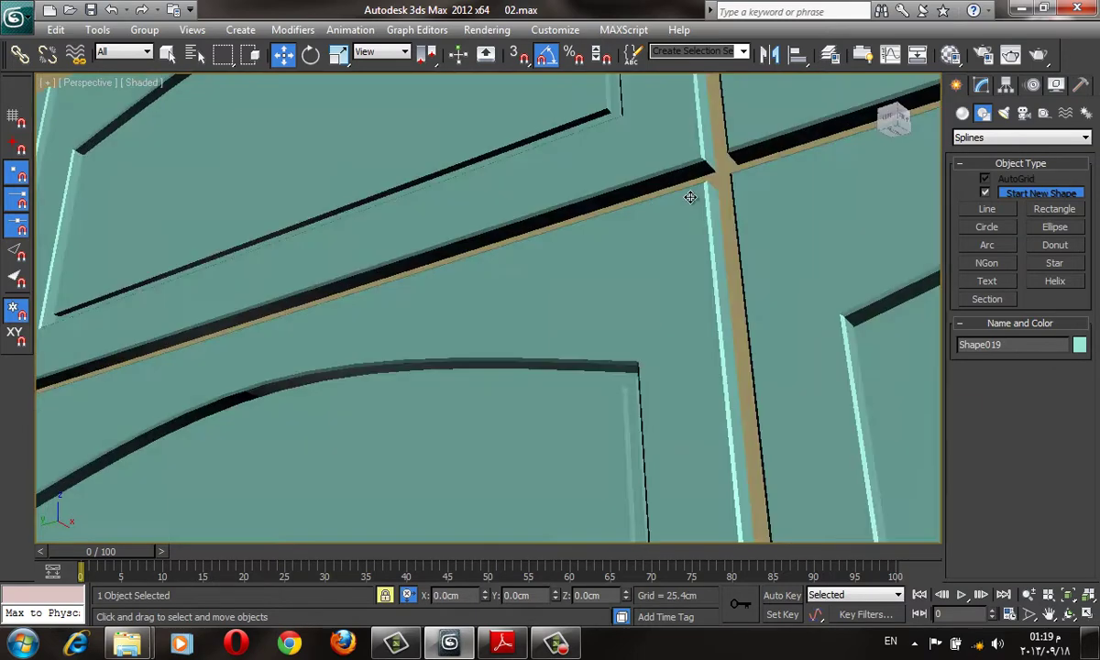
{"action": "key", "text": "F4"}
{"action": "scroll", "coordinate": [574, 384], "scroll_direction": "down", "scroll_amount": 3}
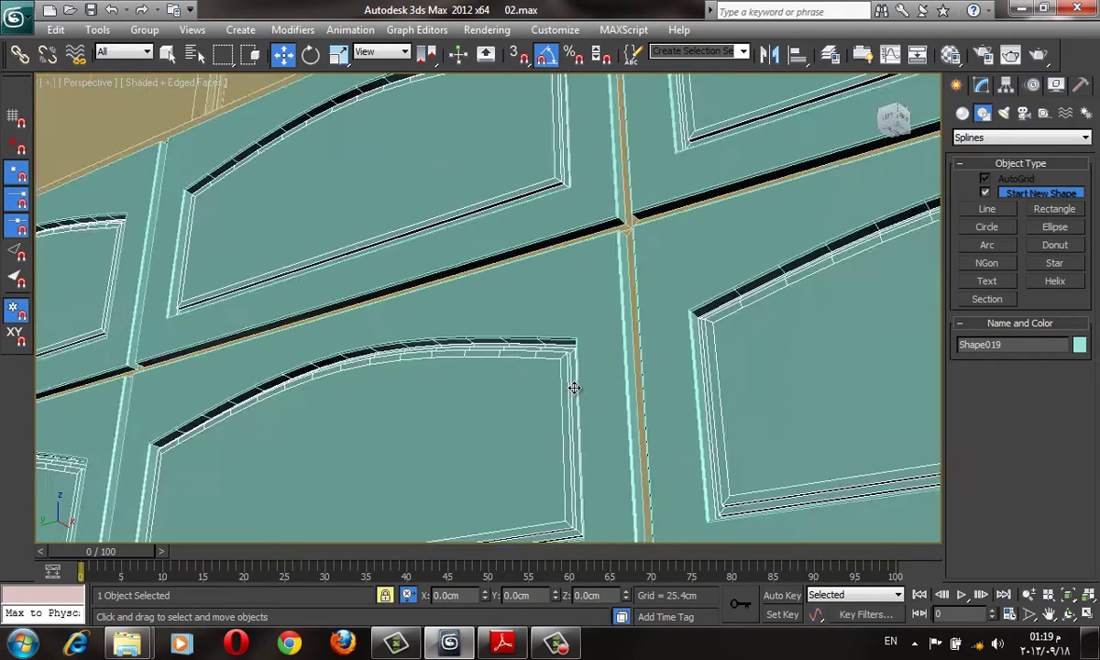
{"action": "scroll", "coordinate": [579, 368], "scroll_direction": "down", "scroll_amount": 2}
{"action": "scroll", "coordinate": [582, 330], "scroll_direction": "up", "scroll_amount": 1}
{"action": "scroll", "coordinate": [622, 381], "scroll_direction": "up", "scroll_amount": 1}
{"action": "key", "text": "F4"}
{"action": "scroll", "coordinate": [622, 382], "scroll_direction": "down", "scroll_amount": 4}
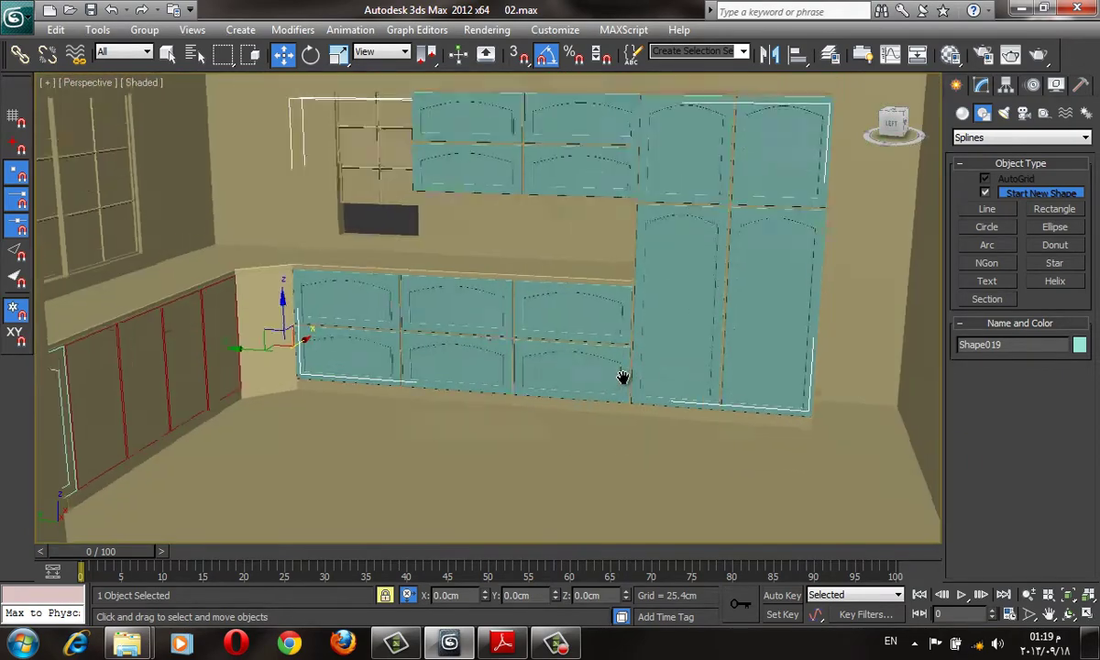
{"action": "mouse_move", "coordinate": [623, 377]}
{"action": "middle_mouse_down", "text": "alt"}
{"action": "mouse_move", "coordinate": [515, 369]}
{"action": "mouse_move", "coordinate": [601, 339]}
{"action": "middle_mouse_up", "text": "alt"}
Step: Orbit out to the kitchen corner and review Shape017's and Shape018's Bevel settings
{"action": "key", "text": "F4"}
{"action": "key", "text": "F4"}
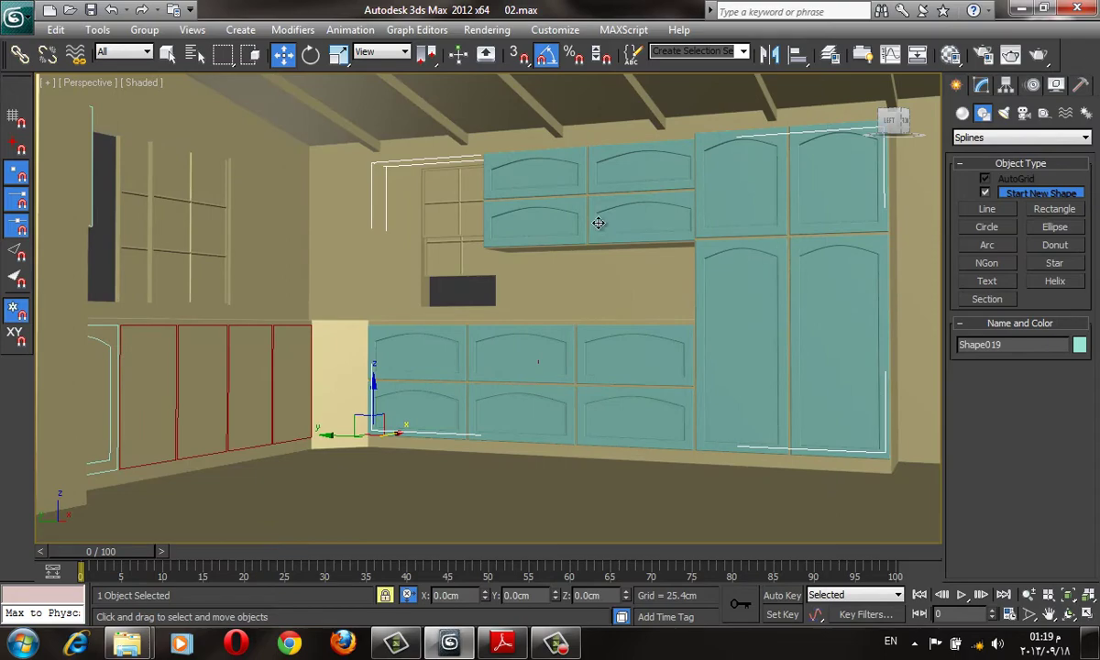
{"action": "mouse_move", "coordinate": [456, 304]}
{"action": "middle_mouse_down", "text": "alt"}
{"action": "mouse_move", "coordinate": [144, 314]}
{"action": "mouse_move", "coordinate": [678, 277]}
{"action": "middle_mouse_up", "text": "alt"}
{"action": "key", "text": "F3"}
{"action": "key", "text": "F3"}
{"action": "key", "text": "F4"}
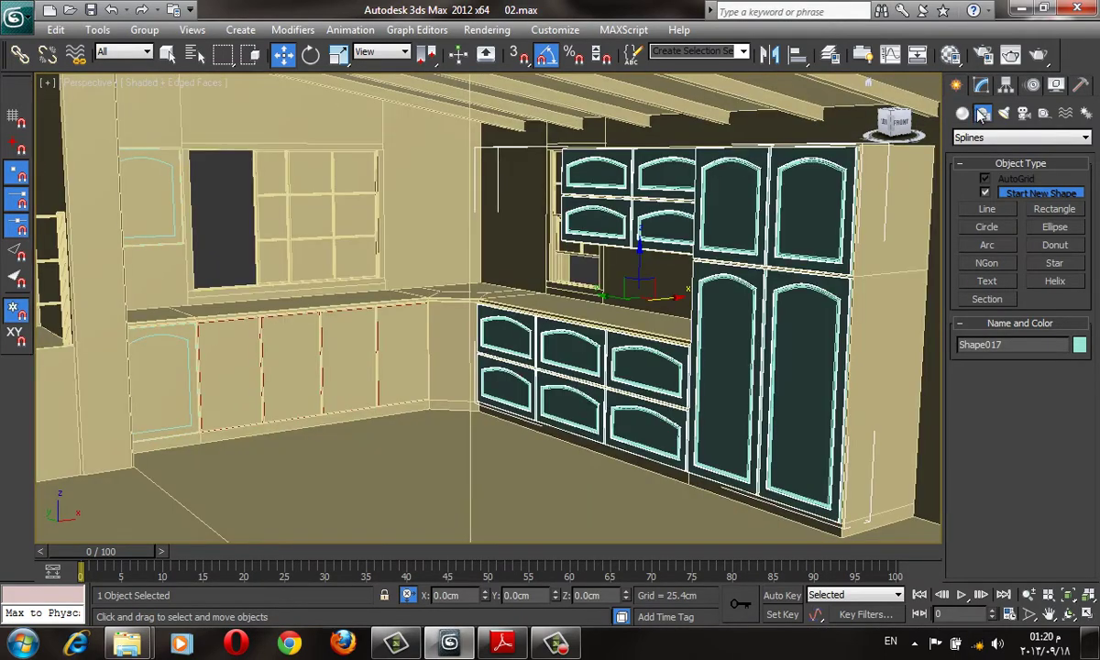
{"action": "left_click", "coordinate": [981, 84]}
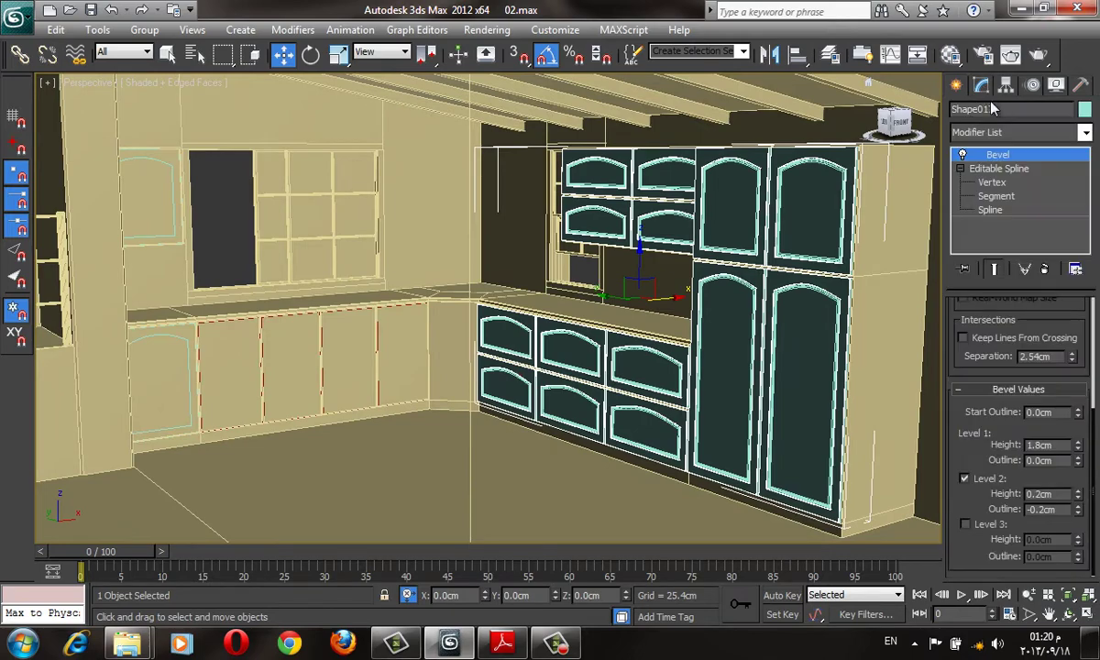
{"action": "left_click", "coordinate": [184, 158]}
{"action": "scroll", "coordinate": [194, 445], "scroll_direction": "up", "scroll_amount": 3}
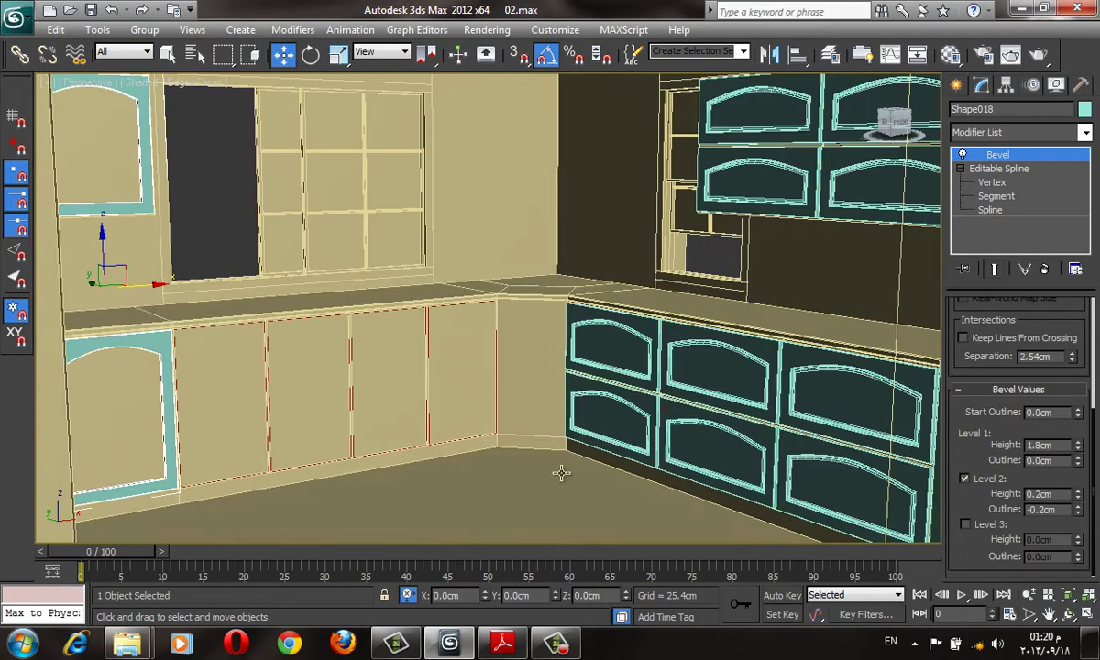
{"action": "scroll", "coordinate": [771, 380], "scroll_direction": "down", "scroll_amount": 3}
{"action": "scroll", "coordinate": [767, 364], "scroll_direction": "down", "scroll_amount": 2}
Step: Select Shape019 and drag its Bevel Profile modifier toward the lower-left door
{"action": "left_click", "coordinate": [847, 332]}
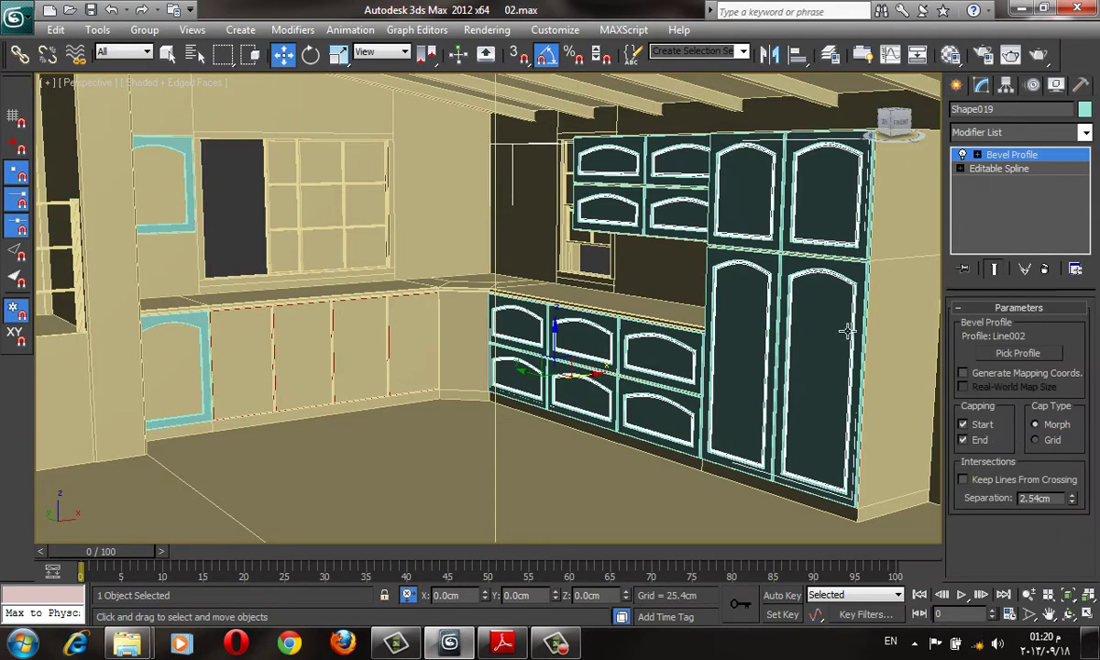
{"action": "left_click_drag", "start_coordinate": [999, 174], "coordinate": [161, 267]}
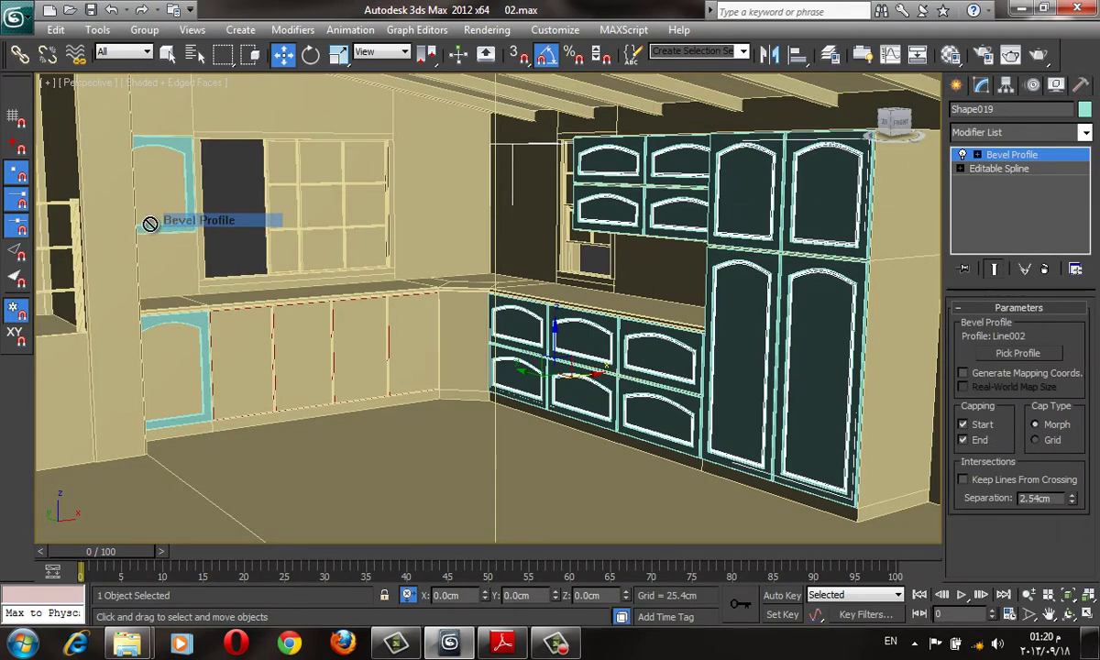
{"action": "left_click_drag", "start_coordinate": [162, 266], "coordinate": [188, 341]}
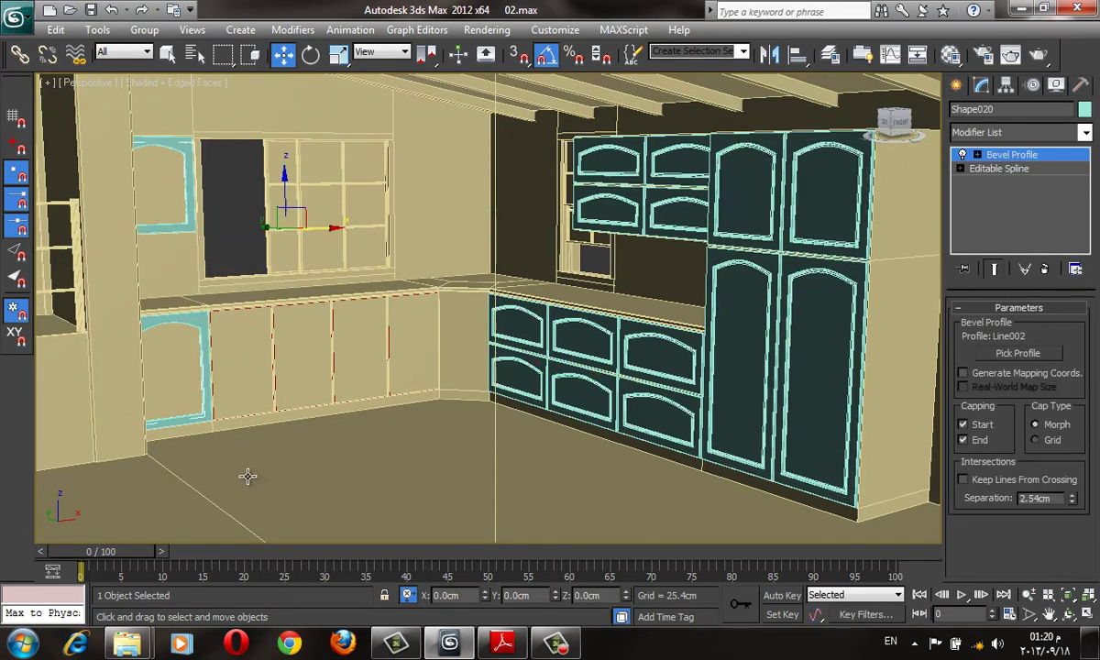
{"action": "middle_click_drag", "start_coordinate": [245, 478], "coordinate": [348, 330]}
Step: Drop the Bevel Profile modifier onto the left lower door Shape020
{"action": "scroll", "coordinate": [348, 330], "scroll_direction": "up", "scroll_amount": 3}
{"action": "scroll", "coordinate": [240, 346], "scroll_direction": "up", "scroll_amount": 2}
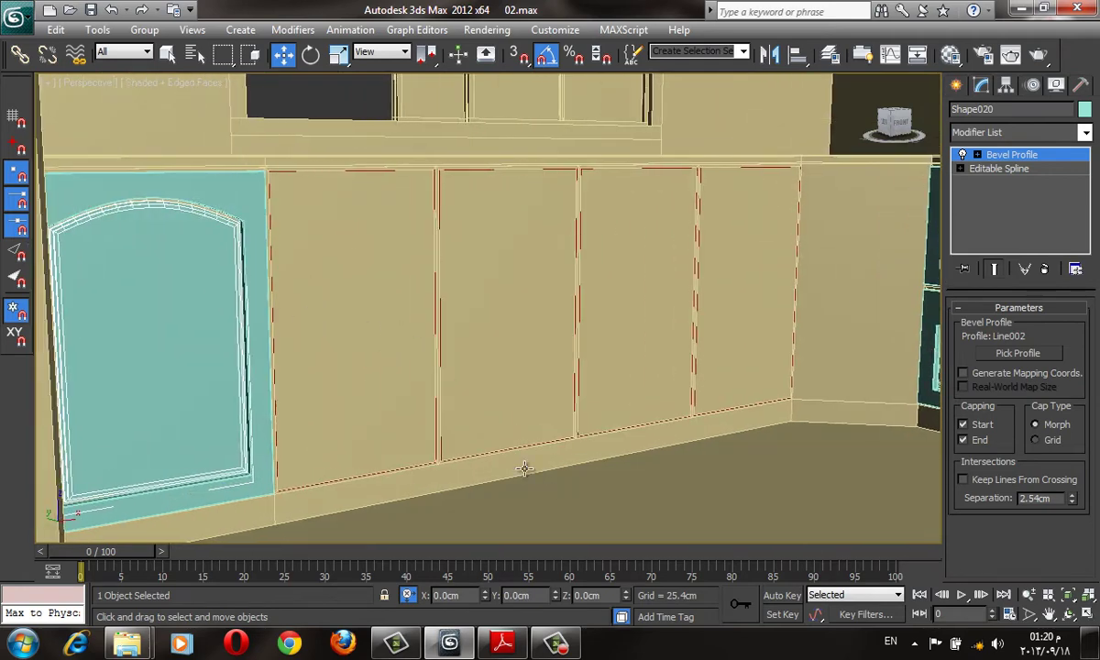
{"action": "scroll", "coordinate": [503, 386], "scroll_direction": "down", "scroll_amount": 3}
{"action": "scroll", "coordinate": [503, 386], "scroll_direction": "down", "scroll_amount": 3}
{"action": "middle_click_drag", "start_coordinate": [510, 386], "coordinate": [805, 291], "text": "alt"}
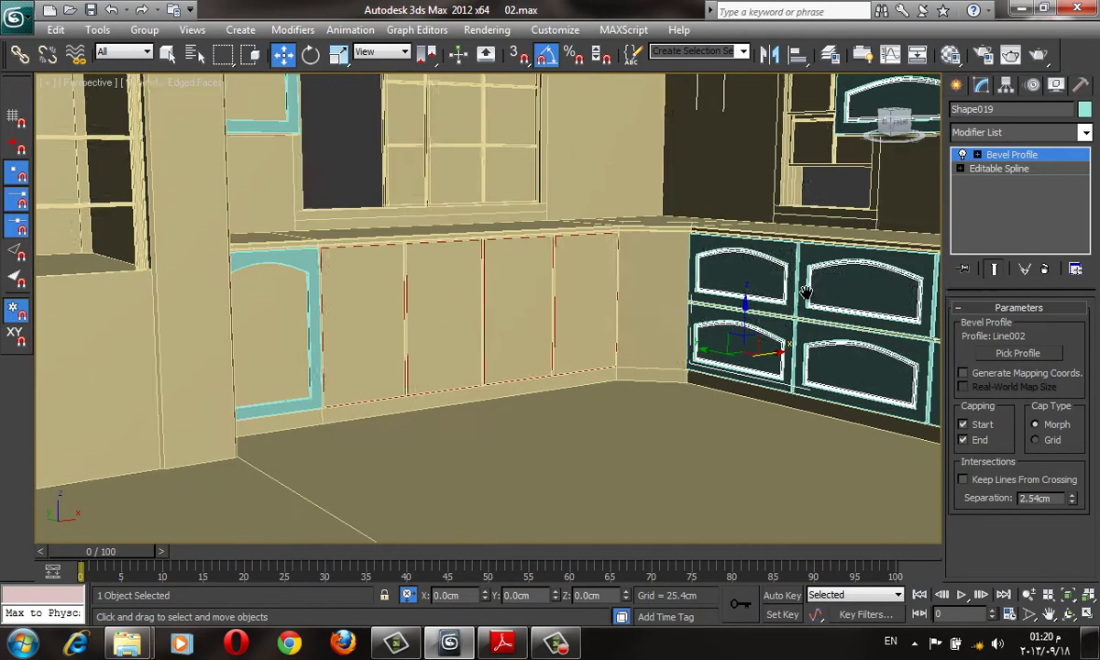
{"action": "left_click_drag", "start_coordinate": [1012, 154], "coordinate": [306, 273]}
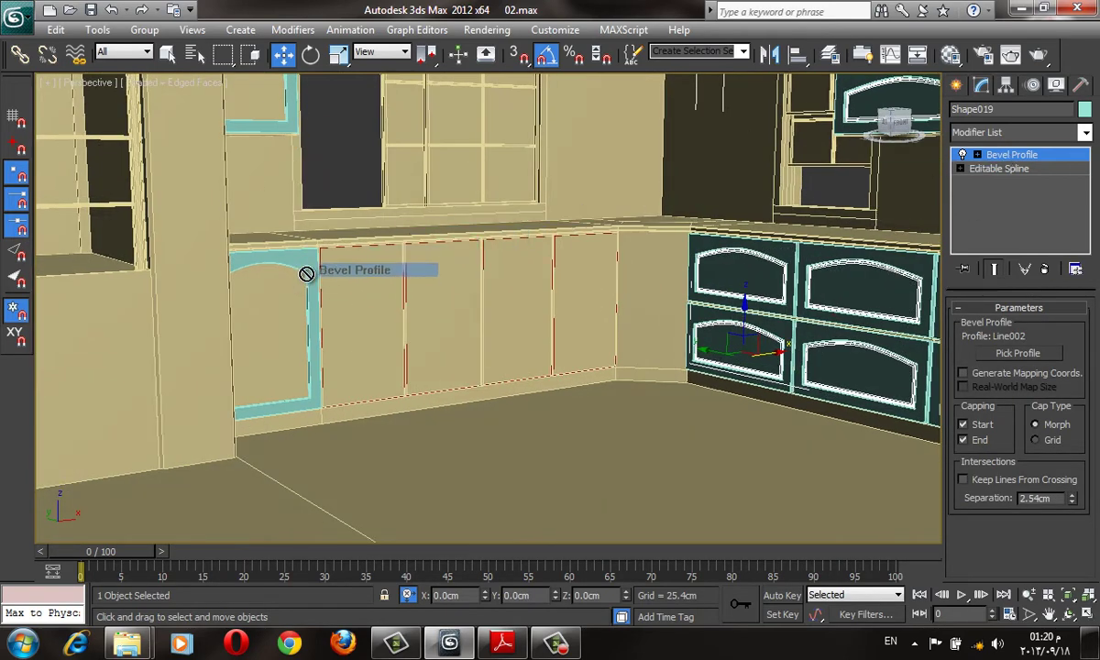
{"action": "left_click_drag", "start_coordinate": [307, 273], "coordinate": [307, 279]}
{"action": "left_click", "coordinate": [307, 279]}
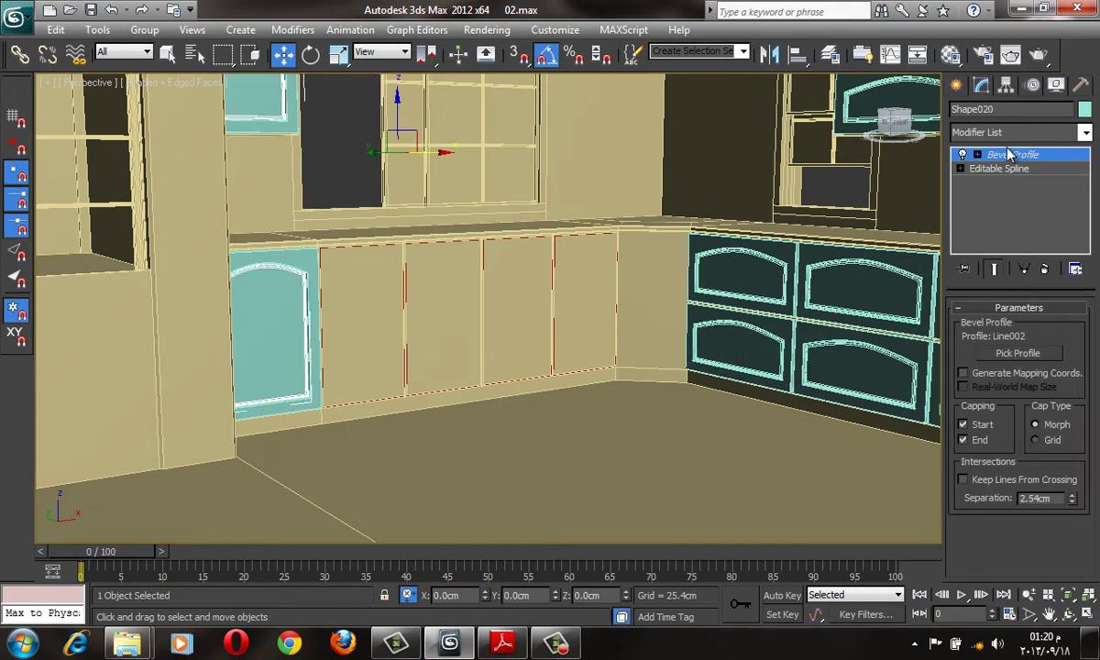
{"action": "left_click", "coordinate": [833, 291]}
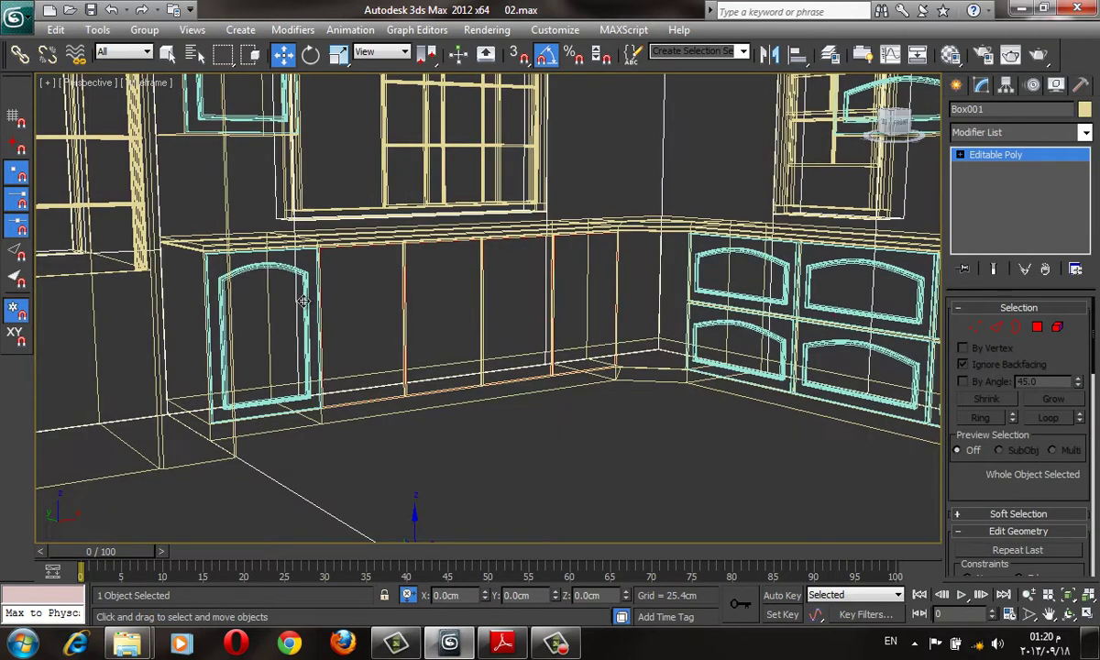
{"action": "left_click", "coordinate": [286, 286]}
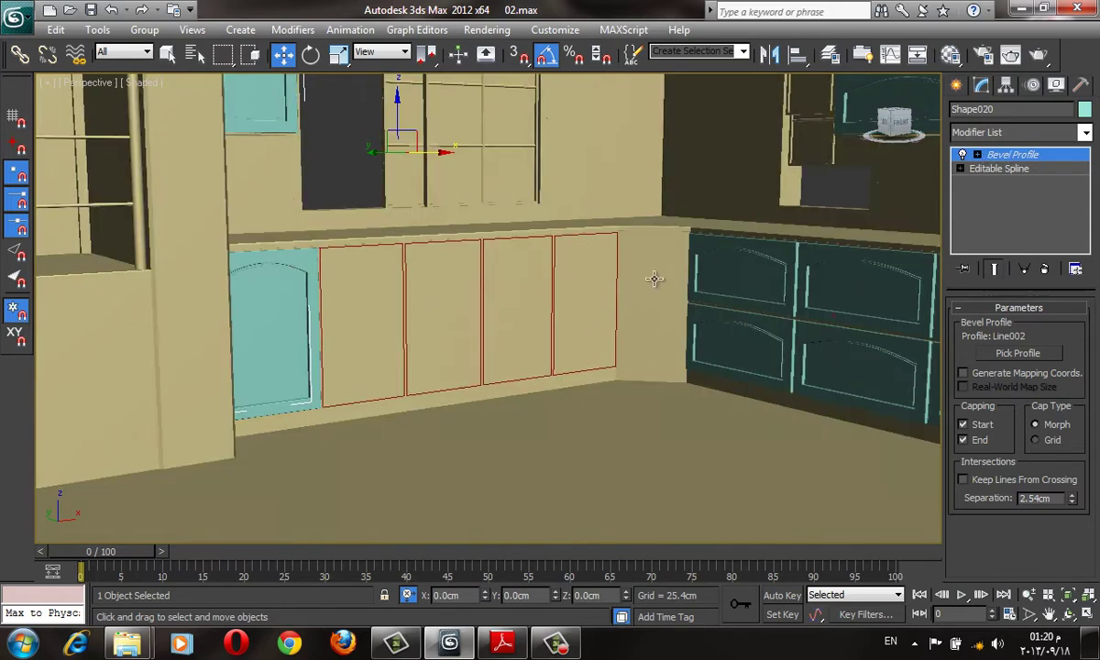
{"action": "scroll", "coordinate": [651, 278], "scroll_direction": "down", "scroll_amount": 1}
{"action": "scroll", "coordinate": [647, 270], "scroll_direction": "down", "scroll_amount": 3}
{"action": "scroll", "coordinate": [644, 265], "scroll_direction": "up", "scroll_amount": 2}
{"action": "scroll", "coordinate": [605, 293], "scroll_direction": "up", "scroll_amount": 2}
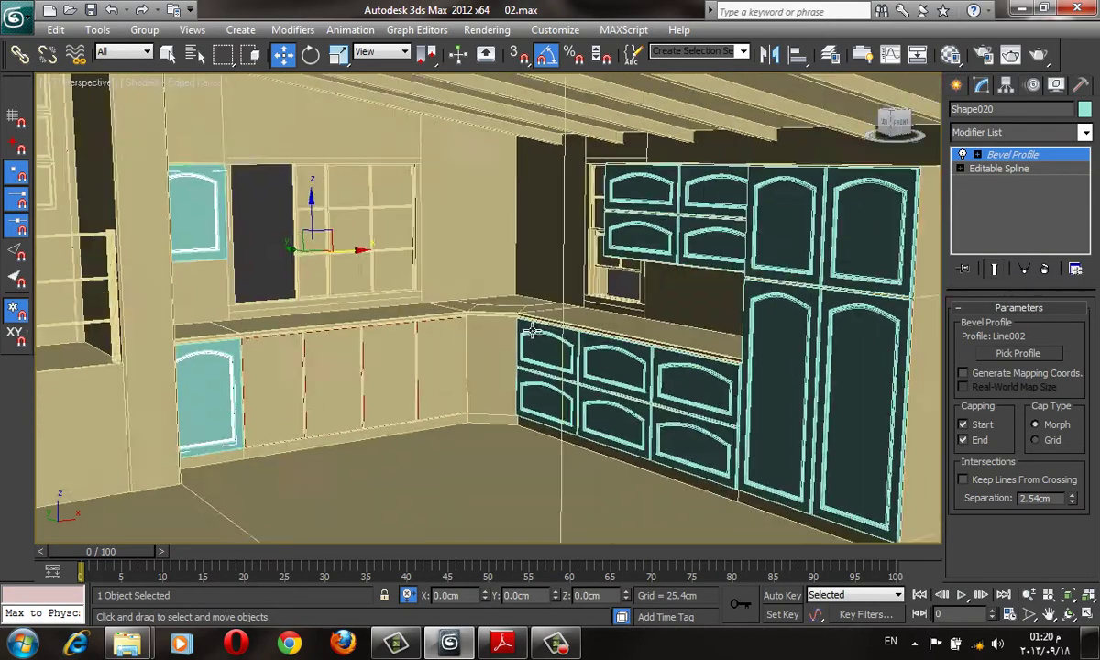
{"action": "scroll", "coordinate": [560, 322], "scroll_direction": "down", "scroll_amount": 2}
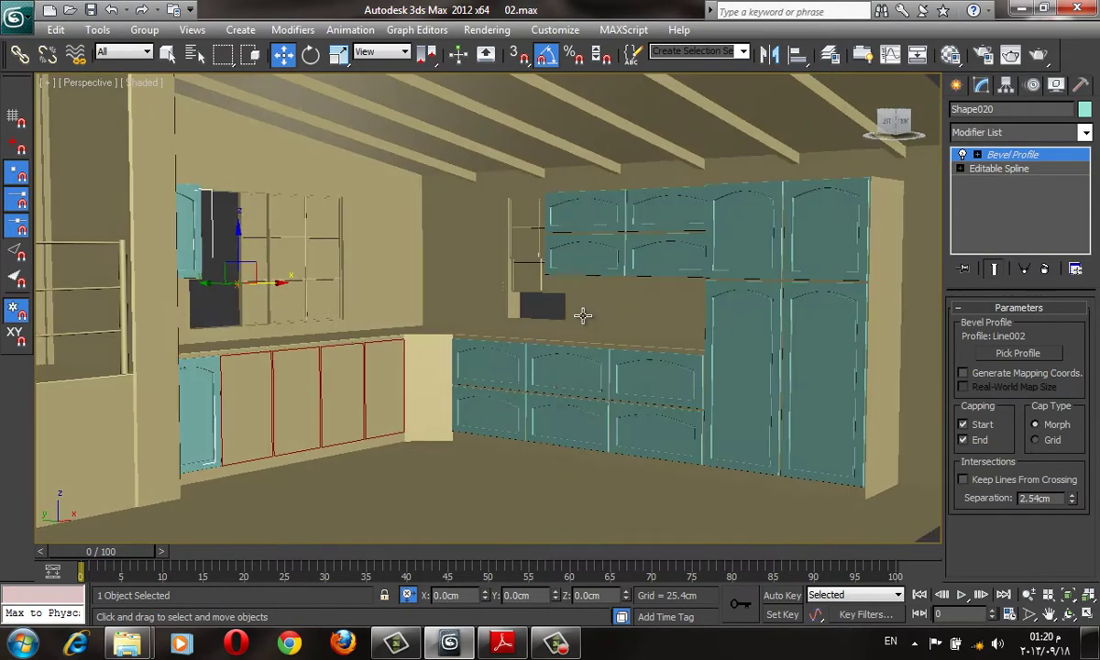
{"action": "mouse_move", "coordinate": [511, 354]}
{"action": "middle_mouse_down"}
{"action": "mouse_move", "coordinate": [576, 286]}
{"action": "mouse_move", "coordinate": [643, 272]}
{"action": "mouse_move", "coordinate": [407, 304]}
{"action": "middle_mouse_up"}
{"action": "scroll", "coordinate": [643, 272], "scroll_direction": "up", "scroll_amount": 2}
{"action": "scroll", "coordinate": [653, 294], "scroll_direction": "up", "scroll_amount": 1}
{"action": "key", "text": "F4"}
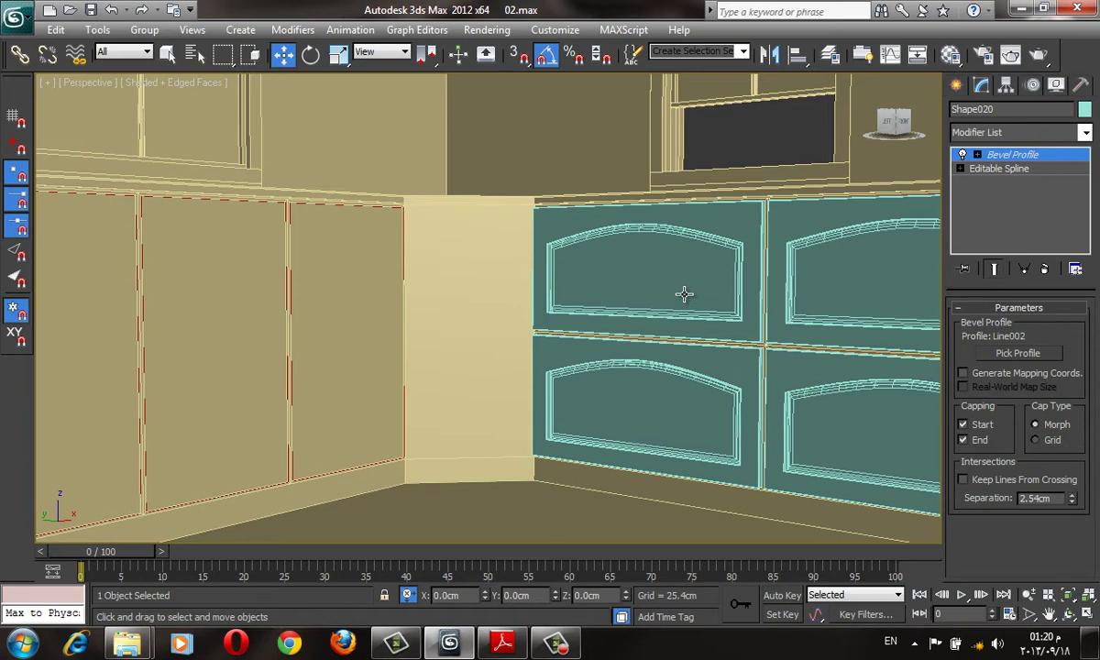
{"action": "middle_click_drag", "start_coordinate": [690, 291], "coordinate": [677, 291]}
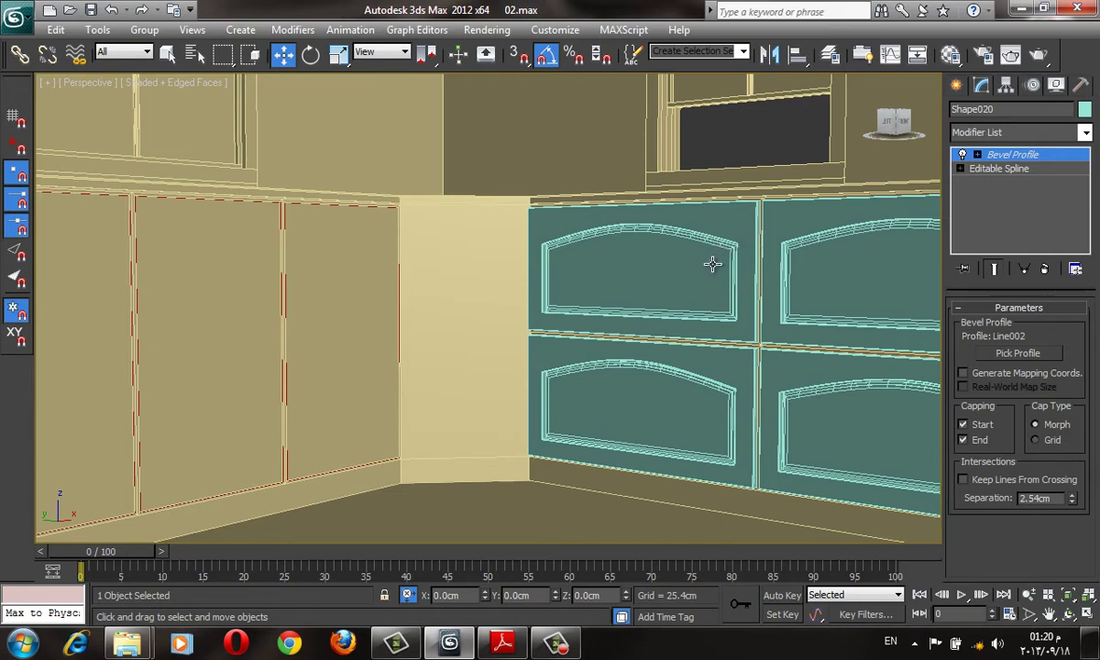
{"action": "left_click", "coordinate": [712, 261]}
{"action": "mouse_move", "coordinate": [712, 262]}
{"action": "middle_mouse_down", "text": "alt"}
{"action": "mouse_move", "coordinate": [721, 217]}
{"action": "mouse_move", "coordinate": [724, 266]}
{"action": "middle_mouse_up", "text": "alt"}
{"action": "key", "text": "F4"}
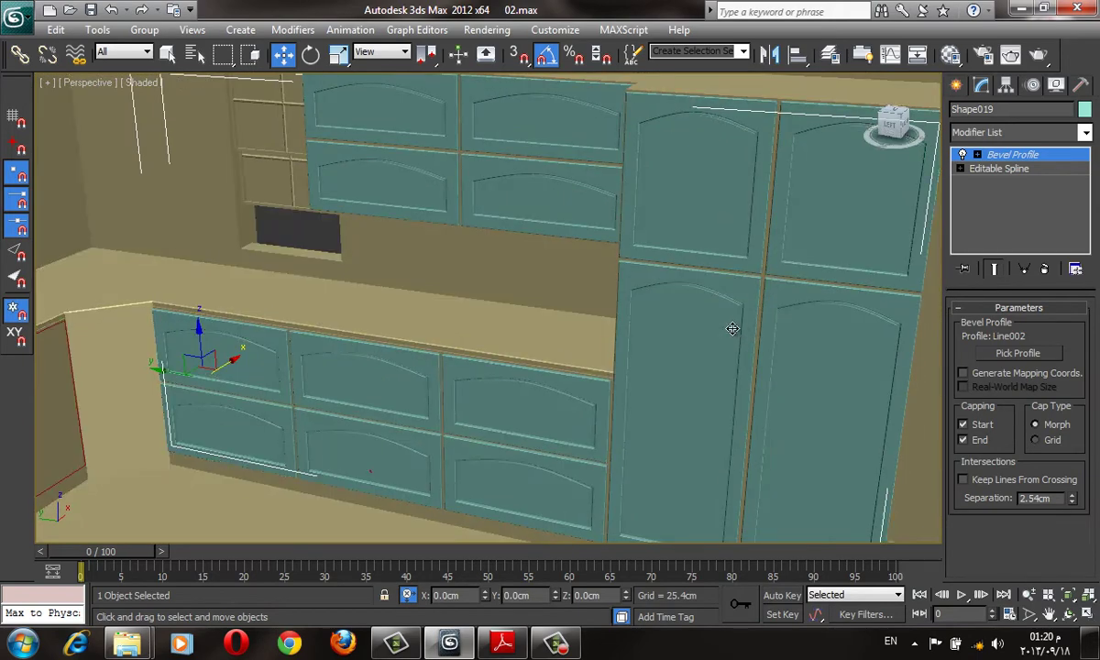
Step: Browse the Create panel's Geometry categories, then select the lower drawer fronts, Shape013
{"action": "left_click", "coordinate": [956, 84]}
{"action": "left_click", "coordinate": [963, 113]}
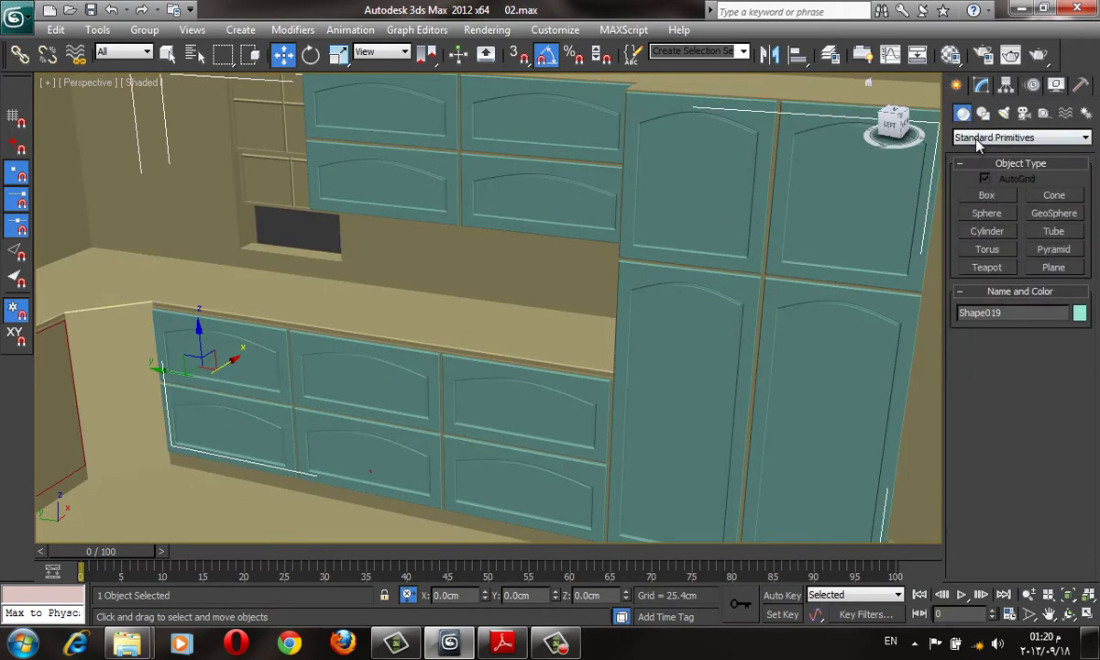
{"action": "left_click", "coordinate": [1019, 137]}
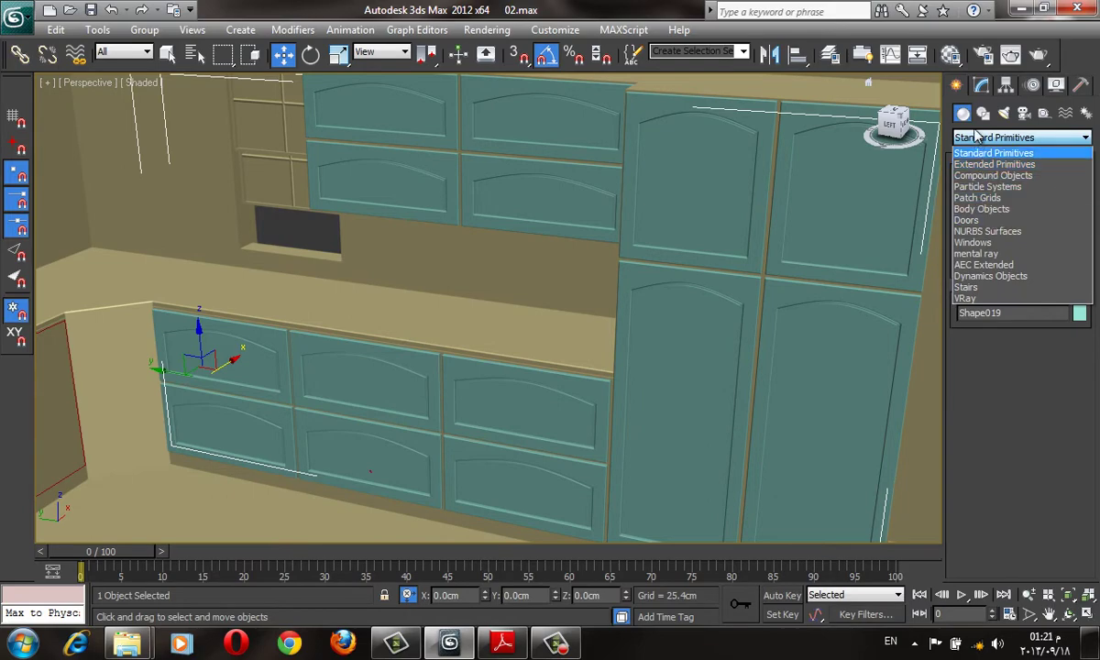
{"action": "key", "text": "F4"}
{"action": "scroll", "coordinate": [651, 266], "scroll_direction": "up", "scroll_amount": 2}
{"action": "scroll", "coordinate": [663, 155], "scroll_direction": "up", "scroll_amount": 3}
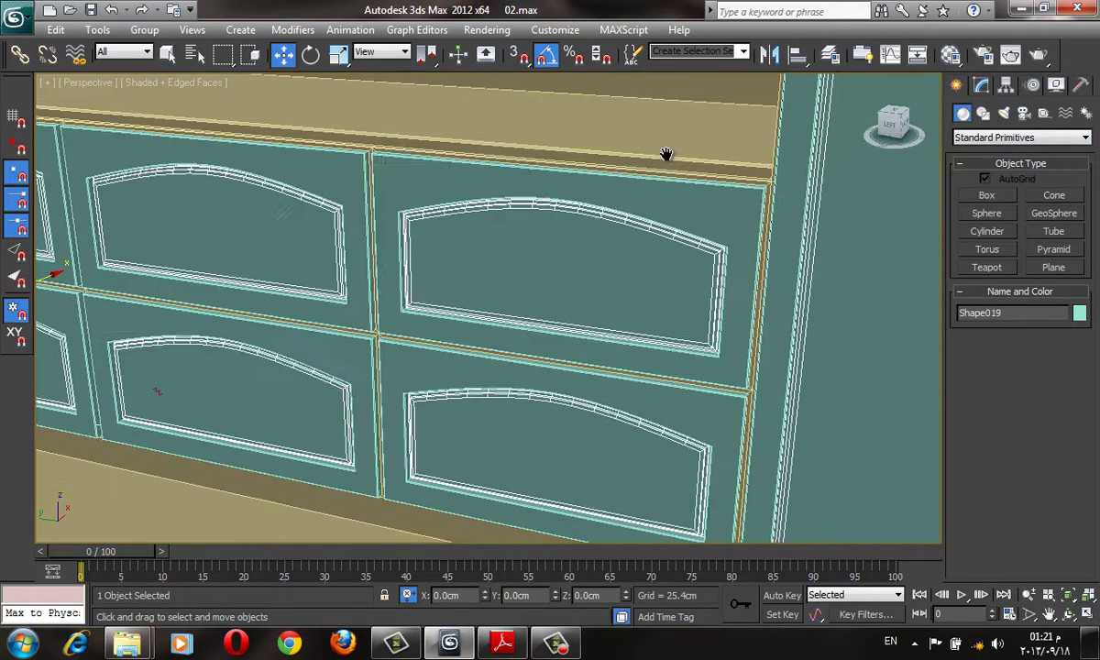
{"action": "scroll", "coordinate": [718, 231], "scroll_direction": "up", "scroll_amount": 2}
{"action": "scroll", "coordinate": [715, 101], "scroll_direction": "up", "scroll_amount": 3}
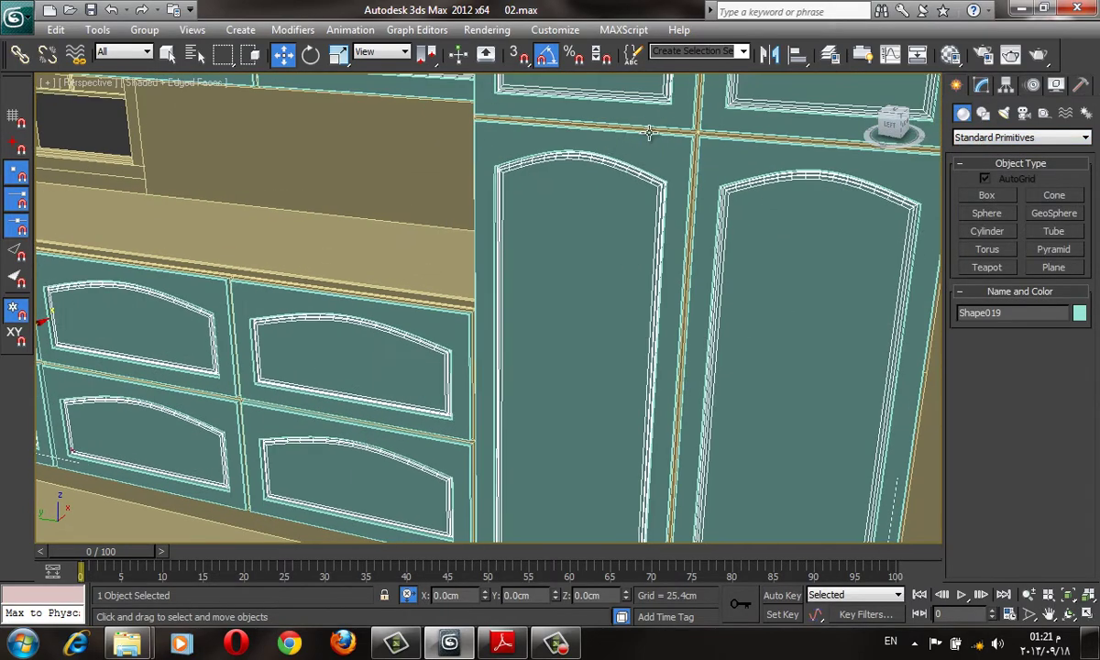
{"action": "left_click", "coordinate": [609, 133]}
Step: Add an Edit Poly modifier to the lower drawer fronts, then remove it
{"action": "left_click", "coordinate": [985, 84]}
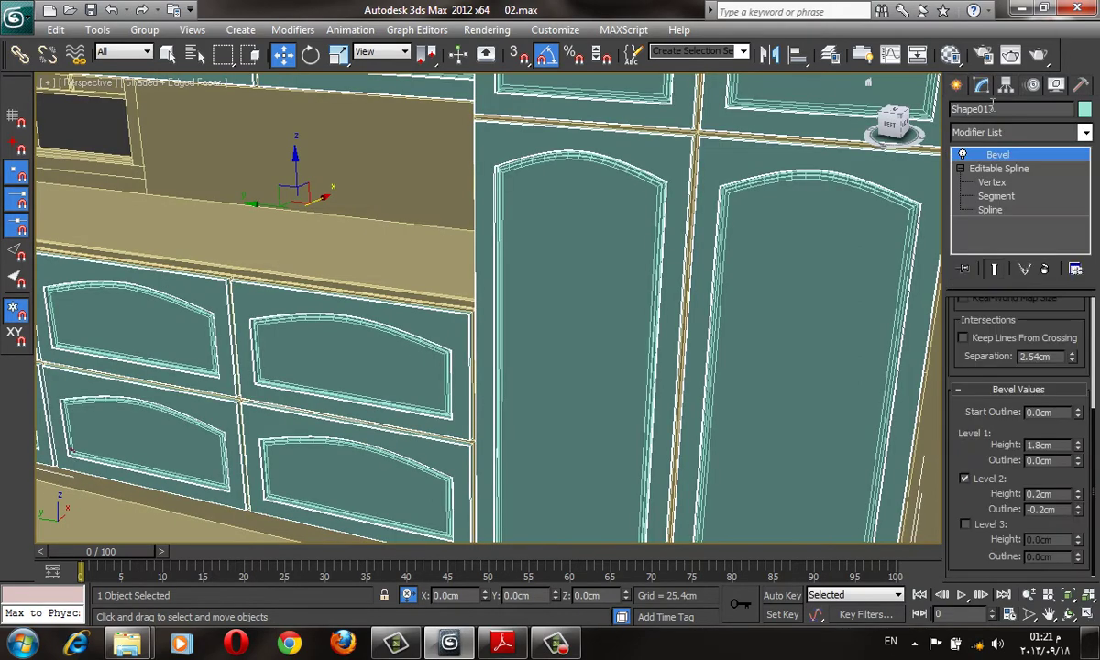
{"action": "left_click", "coordinate": [999, 133]}
{"action": "left_click", "coordinate": [982, 177]}
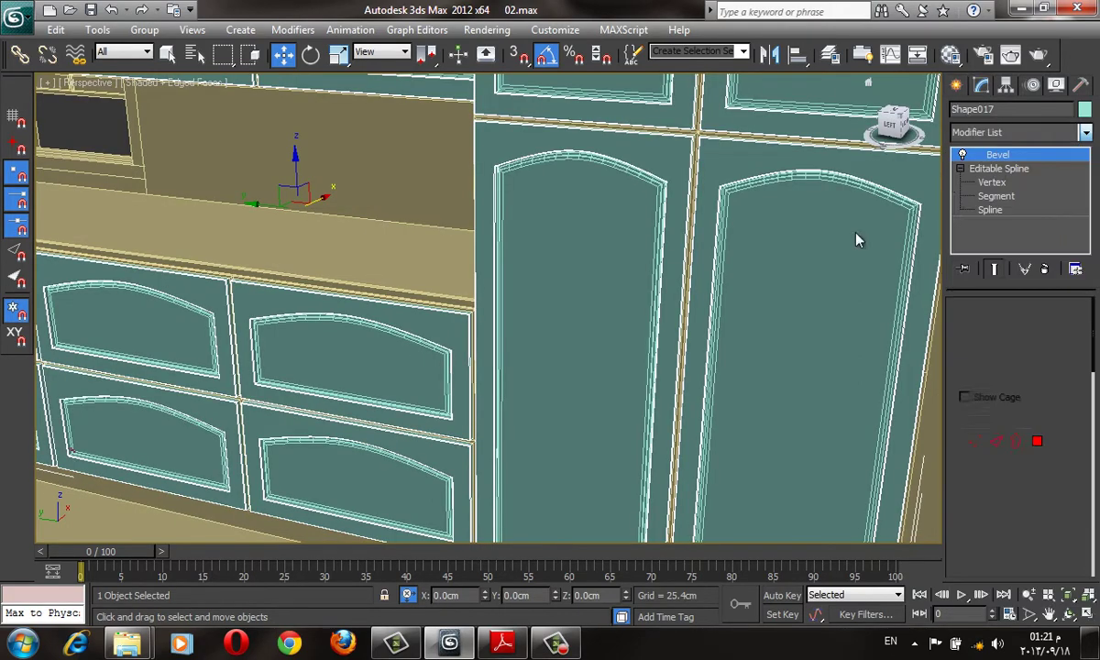
{"action": "middle_click_drag", "start_coordinate": [717, 191], "coordinate": [734, 205]}
{"action": "left_click", "coordinate": [1043, 269]}
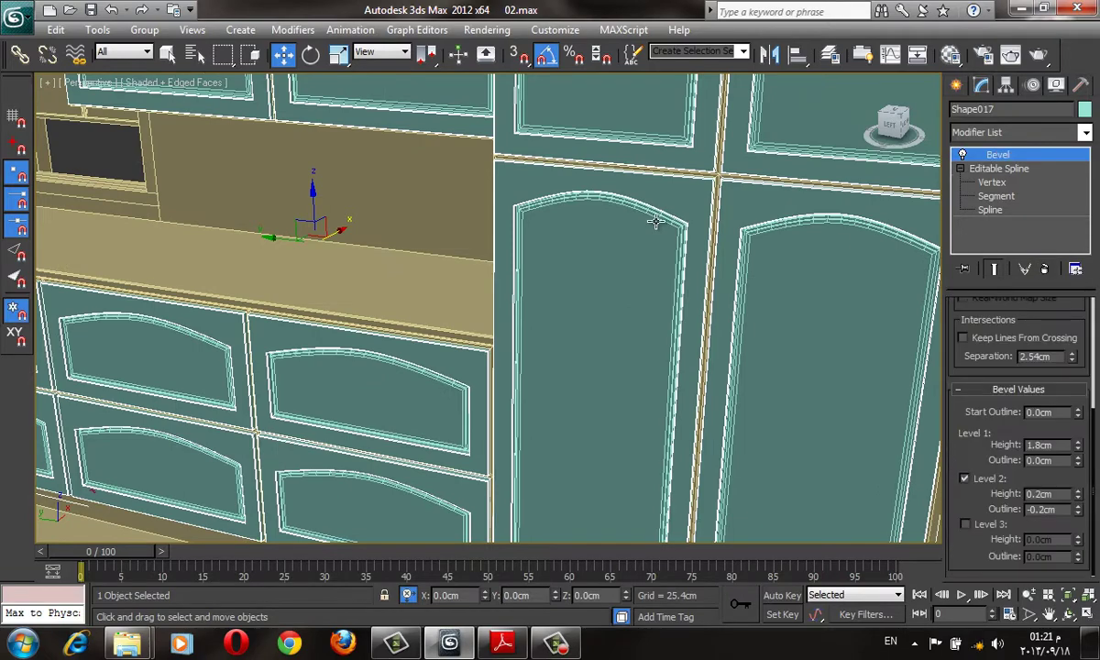
Step: Convert the lower drawer fronts to an editable poly
{"action": "right_click", "coordinate": [675, 204]}
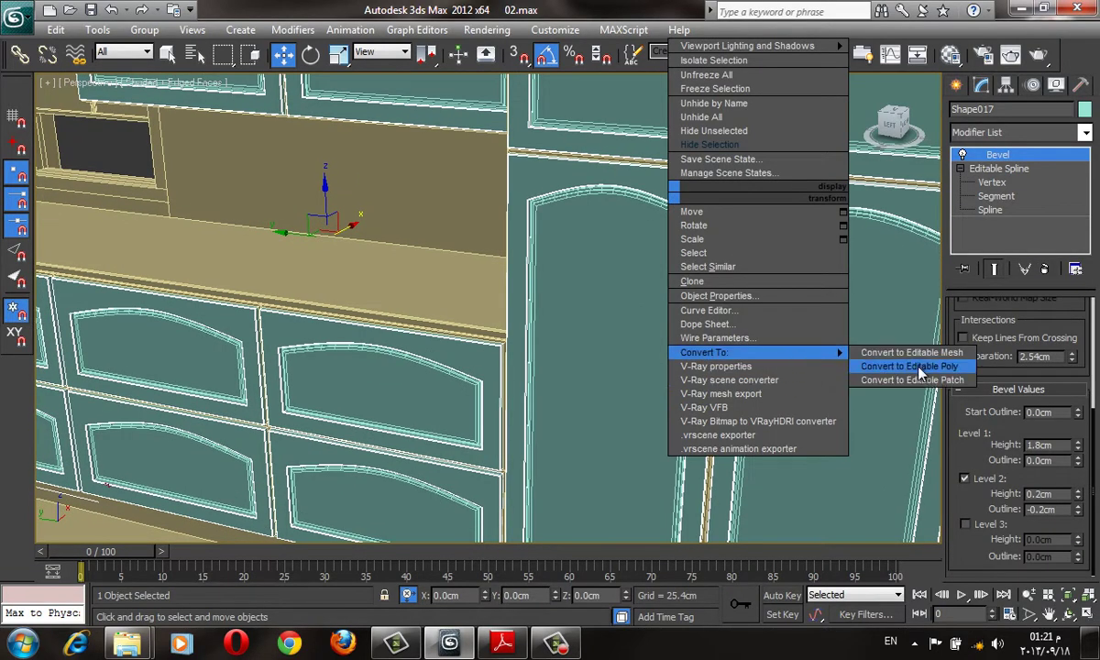
{"action": "left_click", "coordinate": [559, 223]}
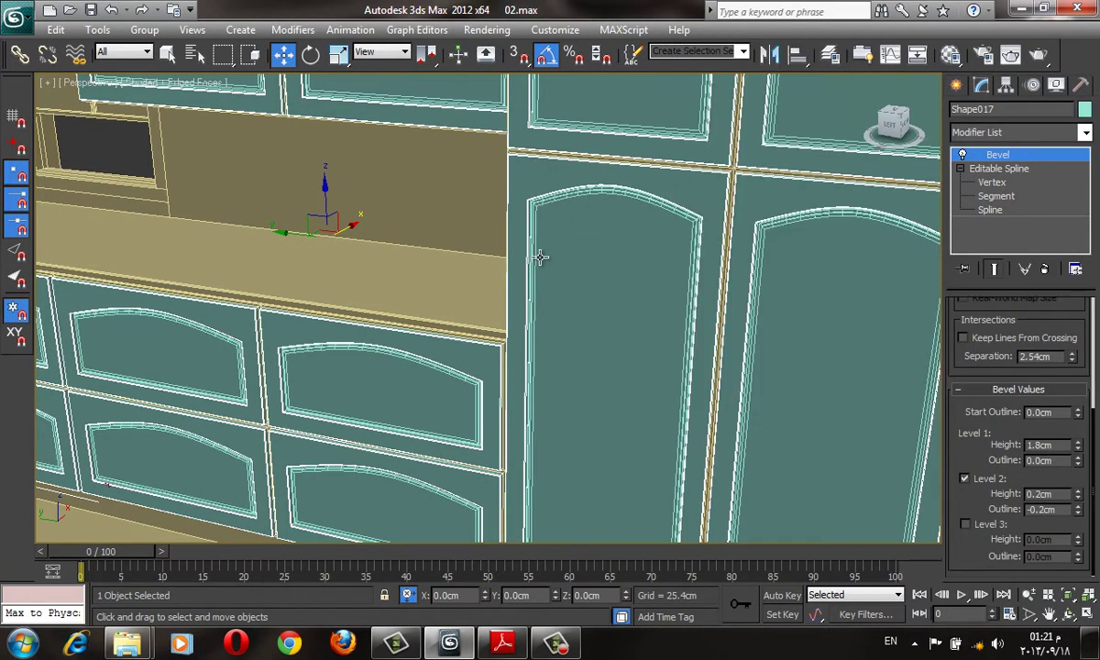
{"action": "middle_click_drag", "start_coordinate": [541, 257], "coordinate": [692, 188]}
{"action": "right_click", "coordinate": [692, 188]}
{"action": "mouse_move", "coordinate": [697, 432]}
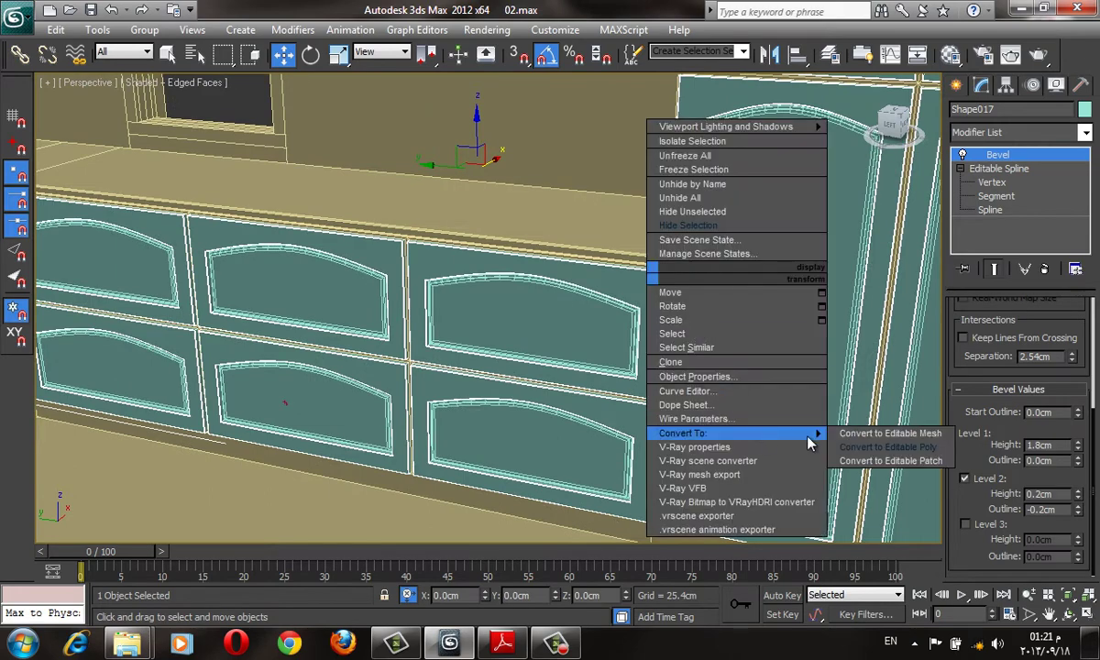
{"action": "left_click", "coordinate": [887, 446]}
Step: In polygon mode, select the tall side panel and a drawer's raised frame face
{"action": "middle_click_drag", "start_coordinate": [641, 367], "coordinate": [816, 435]}
{"action": "key", "text": "F4"}
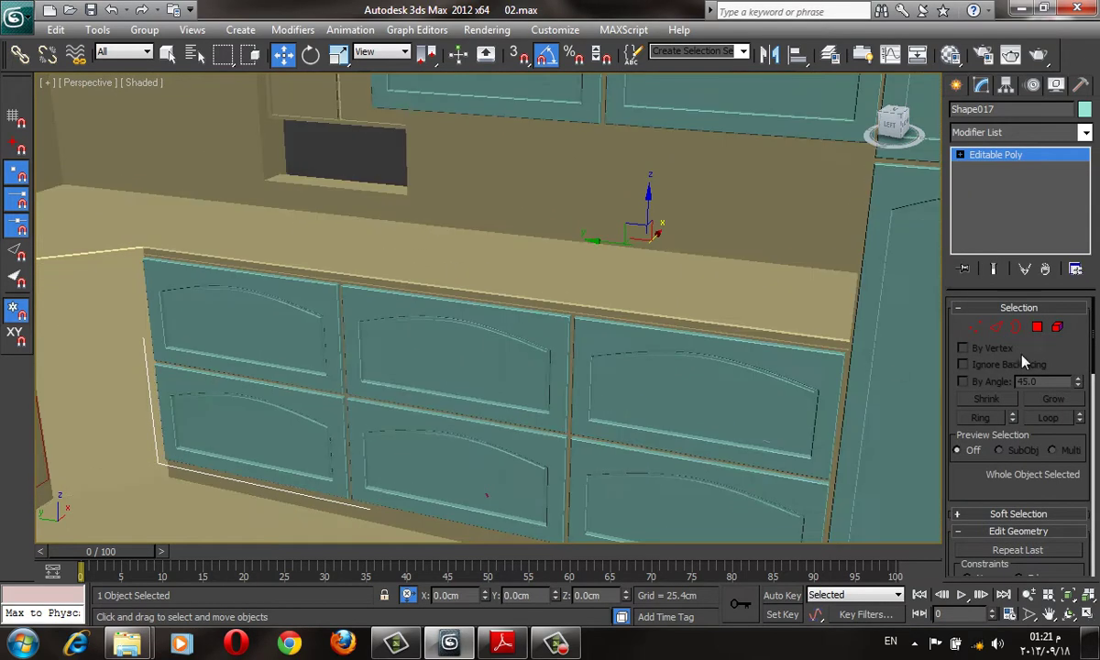
{"action": "key", "text": "F4"}
{"action": "key", "text": "4"}
{"action": "left_click", "coordinate": [857, 349]}
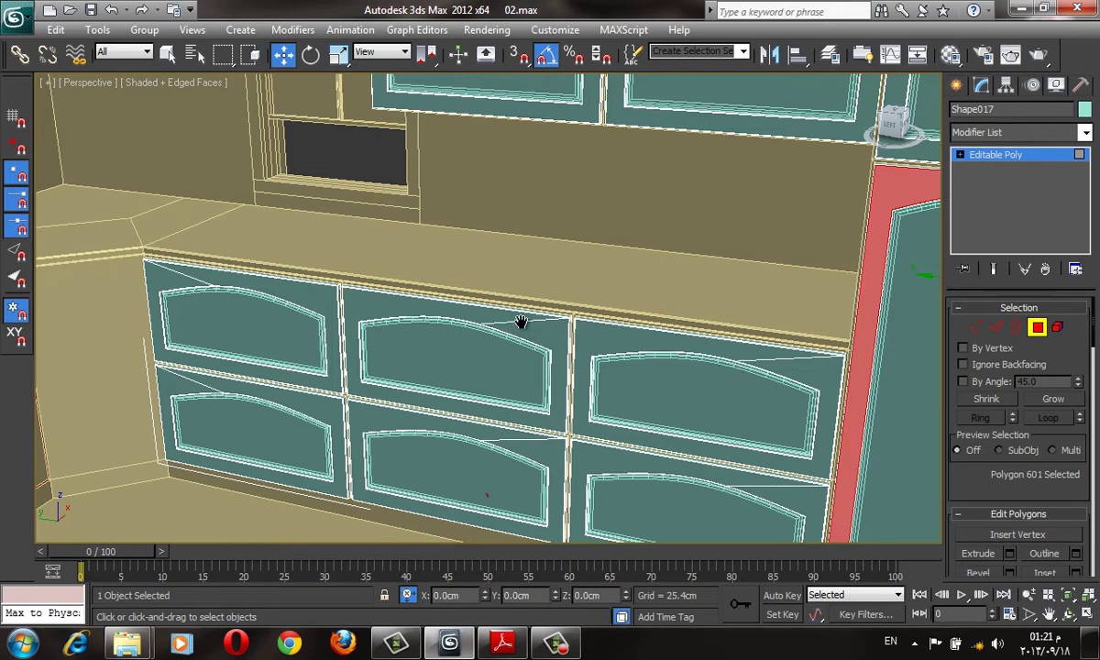
{"action": "middle_click_drag", "start_coordinate": [521, 322], "coordinate": [560, 265]}
{"action": "scroll", "coordinate": [667, 240], "scroll_direction": "up", "scroll_amount": 3}
{"action": "scroll", "coordinate": [590, 243], "scroll_direction": "up", "scroll_amount": 5}
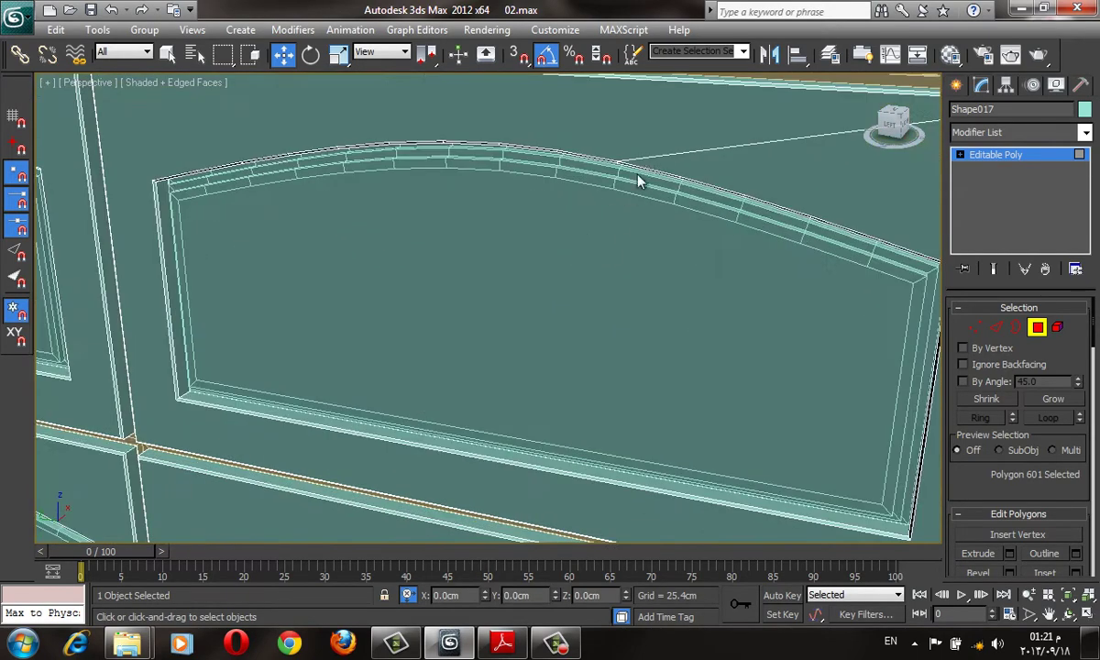
{"action": "left_click", "coordinate": [653, 159]}
Step: Undo the polygon selection and editable poly conversion, returning to the drawer fronts' modifiers
{"action": "key", "text": "F4"}
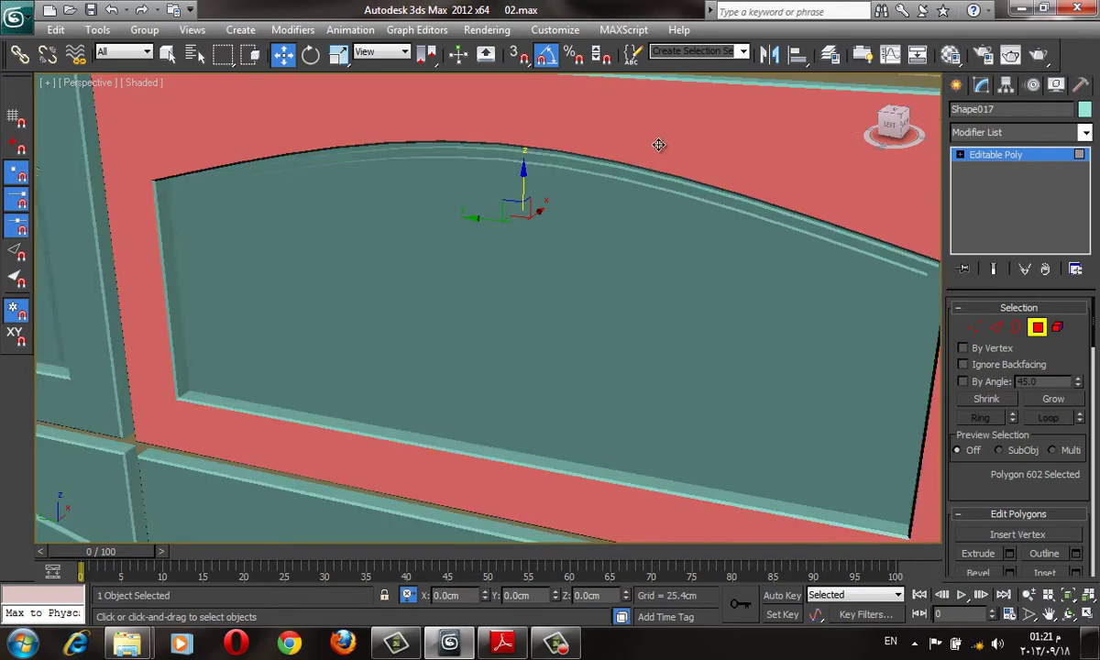
{"action": "scroll", "coordinate": [650, 157], "scroll_direction": "down", "scroll_amount": 5}
{"action": "key", "text": "F2"}
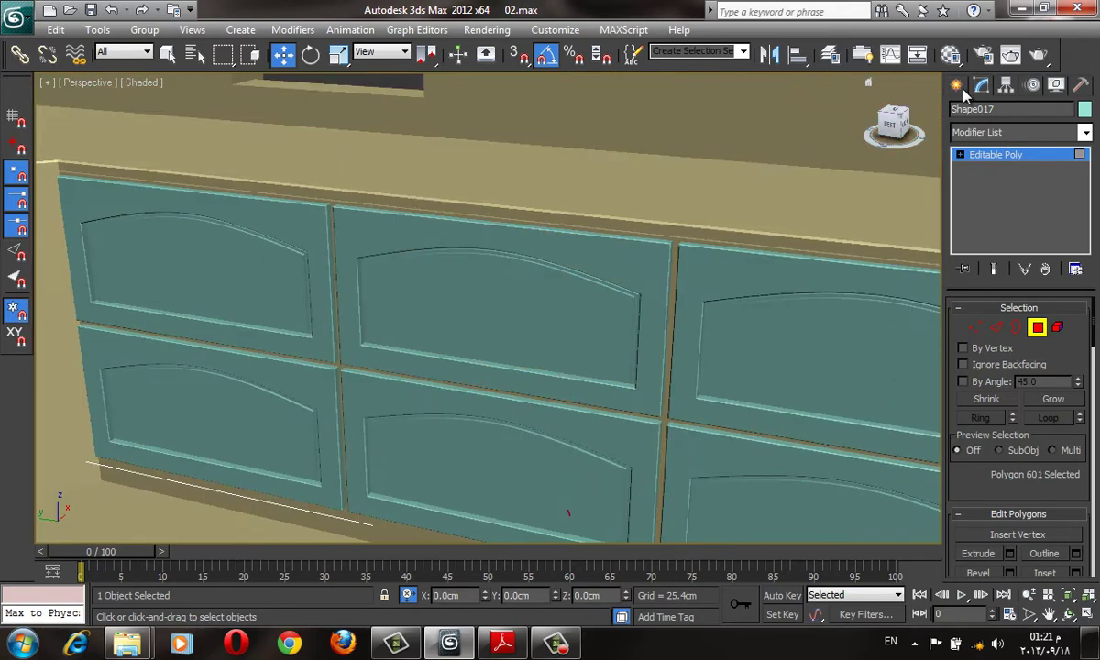
{"action": "left_click", "coordinate": [956, 84]}
{"action": "left_click", "coordinate": [981, 85]}
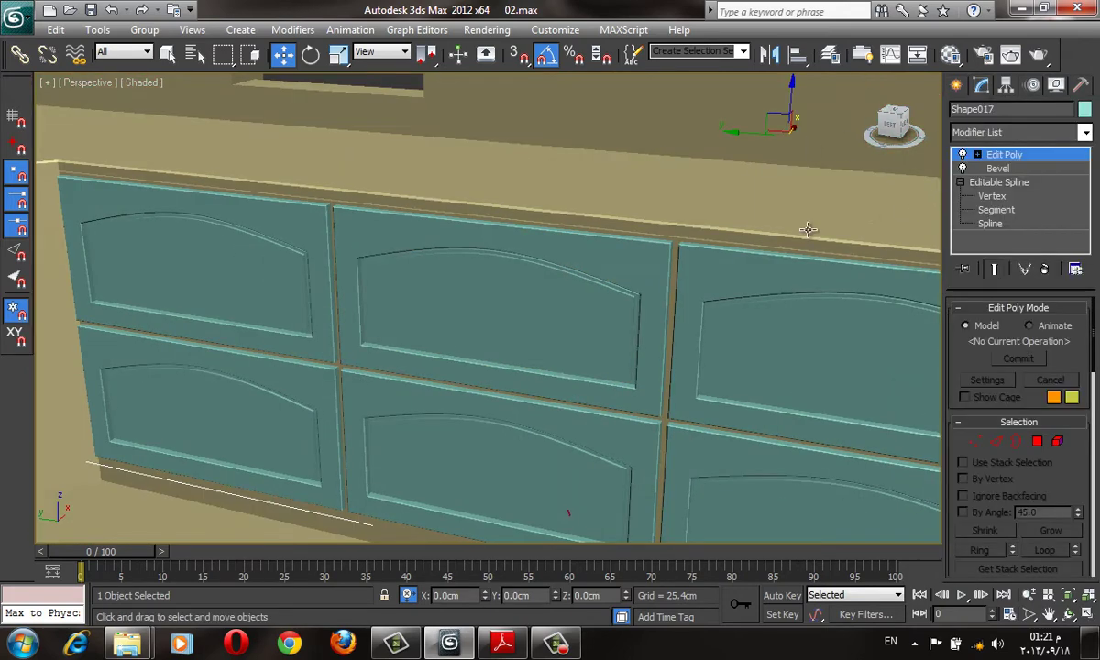
{"action": "scroll", "coordinate": [808, 229], "scroll_direction": "down", "scroll_amount": 4}
{"action": "key", "text": "F4"}
{"action": "key", "text": "ctrl+z"}
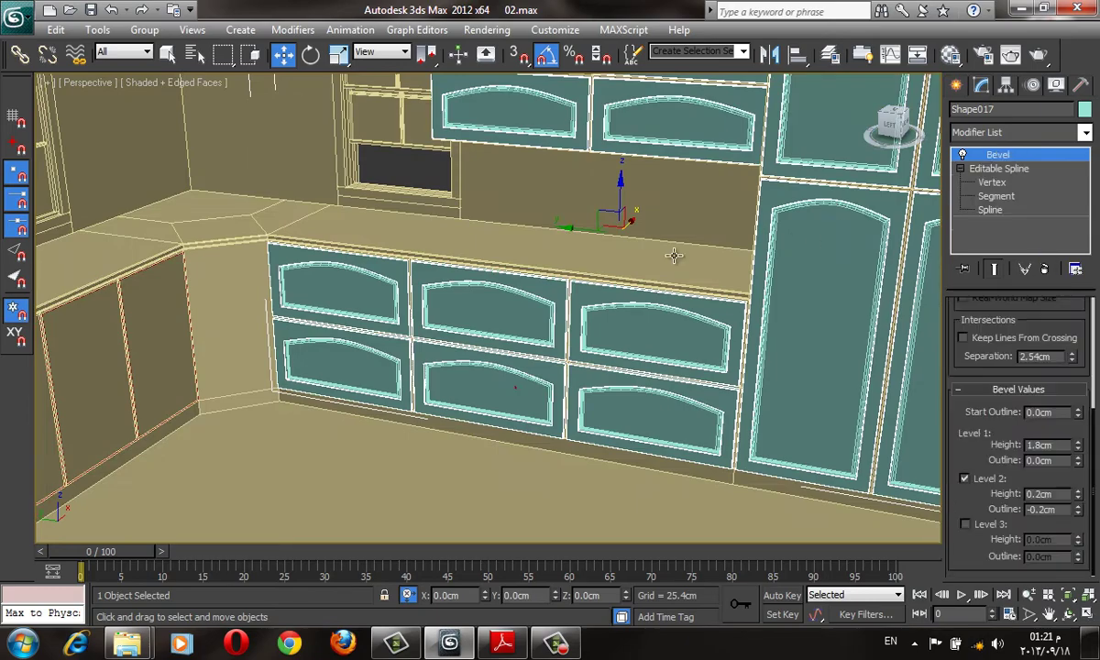
Step: Orbit out over the whole kitchen and zoom toward the lower cabinet fronts
{"action": "scroll", "coordinate": [733, 294], "scroll_direction": "down", "scroll_amount": 5}
{"action": "mouse_move", "coordinate": [668, 310]}
{"action": "middle_mouse_down", "text": "alt"}
{"action": "mouse_move", "coordinate": [570, 319]}
{"action": "mouse_move", "coordinate": [583, 299]}
{"action": "middle_mouse_up", "text": "alt"}
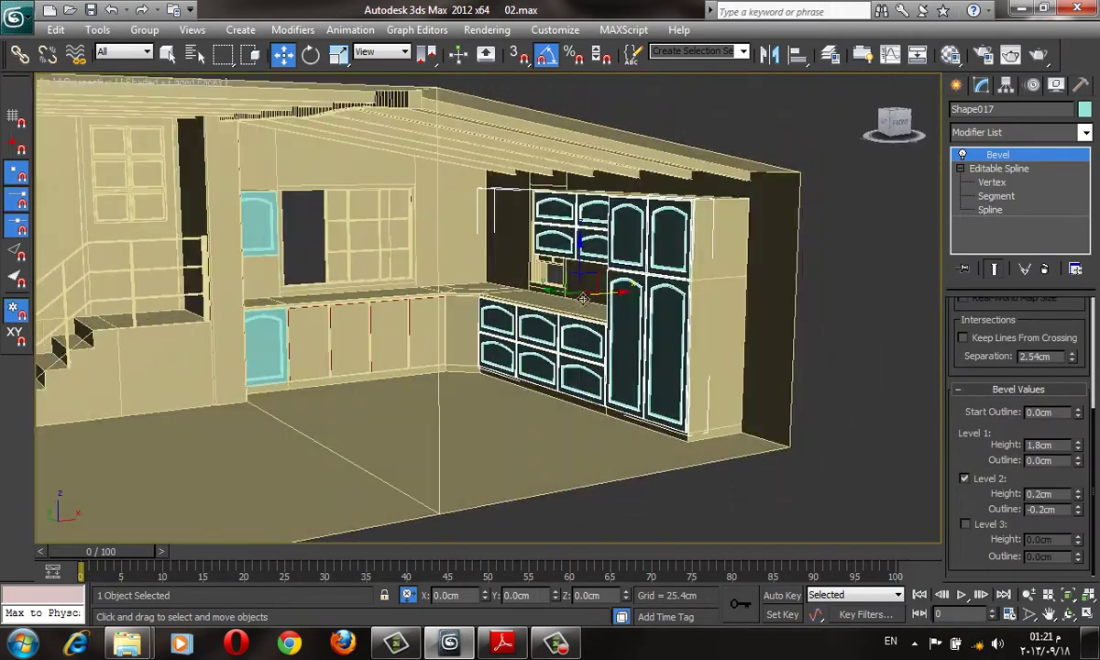
{"action": "scroll", "coordinate": [583, 299], "scroll_direction": "up", "scroll_amount": 5}
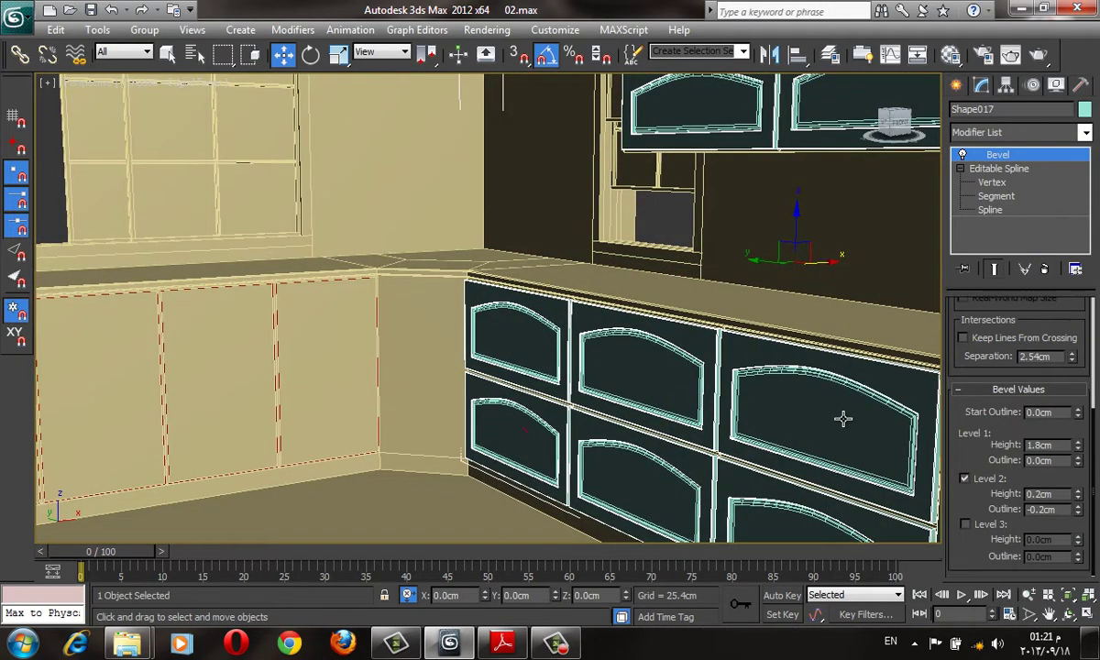
{"action": "scroll", "coordinate": [843, 419], "scroll_direction": "up", "scroll_amount": 2}
{"action": "mouse_move", "coordinate": [830, 413]}
{"action": "middle_mouse_down"}
{"action": "mouse_move", "coordinate": [658, 344]}
{"action": "mouse_move", "coordinate": [716, 370]}
{"action": "mouse_move", "coordinate": [847, 220]}
{"action": "middle_mouse_up"}
{"action": "scroll", "coordinate": [692, 373], "scroll_direction": "up", "scroll_amount": 3}
Step: Check the bevelled cabinet frames with edge and shading toggles while orbiting around
{"action": "key", "text": "F4"}
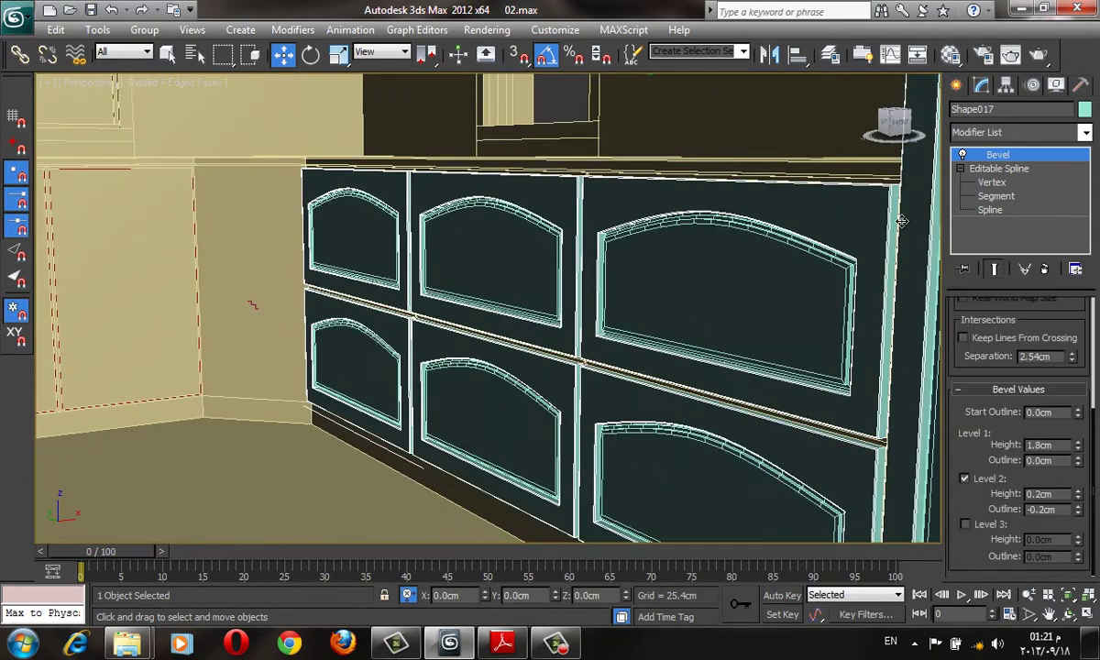
{"action": "key", "text": "F3"}
{"action": "key", "text": "F3"}
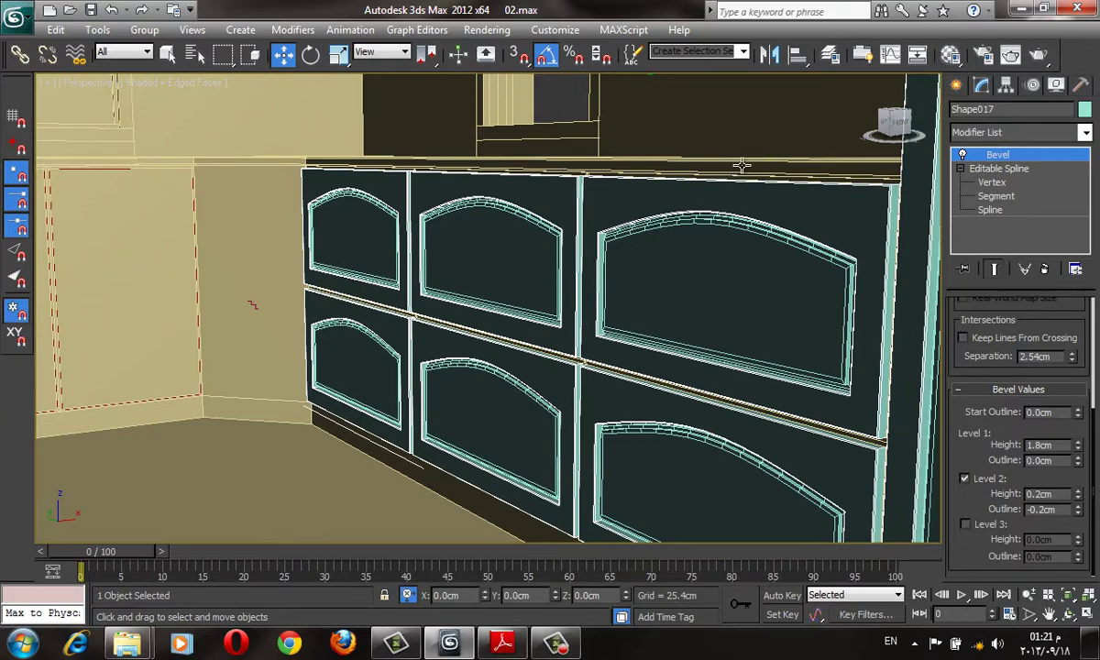
{"action": "scroll", "coordinate": [430, 175], "scroll_direction": "down", "scroll_amount": 2}
{"action": "scroll", "coordinate": [550, 169], "scroll_direction": "down", "scroll_amount": 2}
{"action": "key", "text": "F4"}
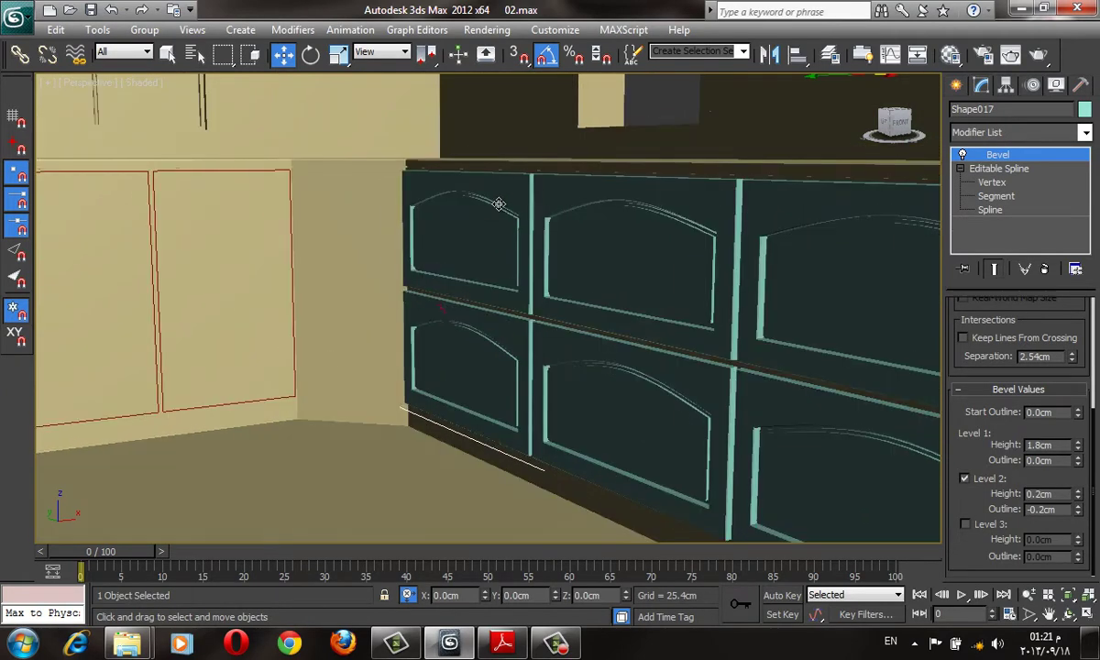
{"action": "scroll", "coordinate": [497, 208], "scroll_direction": "down", "scroll_amount": 2}
{"action": "mouse_move", "coordinate": [497, 209]}
{"action": "middle_mouse_down", "text": "alt"}
{"action": "mouse_move", "coordinate": [412, 239]}
{"action": "mouse_move", "coordinate": [437, 216]}
{"action": "mouse_move", "coordinate": [478, 238]}
{"action": "mouse_move", "coordinate": [439, 233]}
{"action": "middle_mouse_up", "text": "alt"}
{"action": "left_click", "coordinate": [894, 270], "text": "ctrl"}
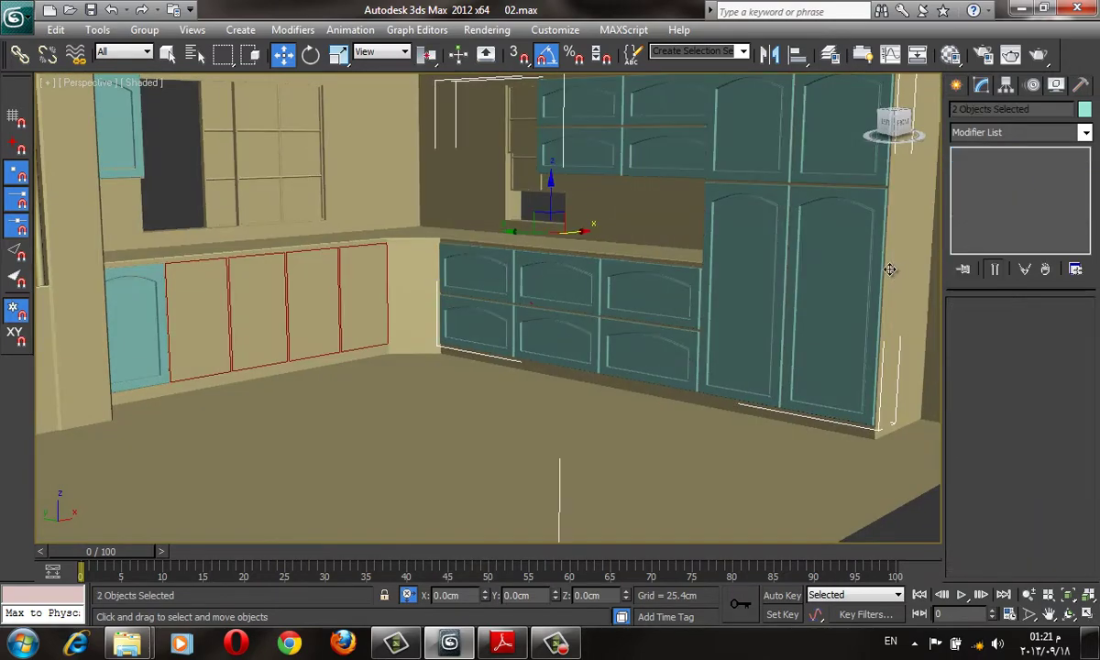
{"action": "left_click", "coordinate": [864, 261], "text": "ctrl"}
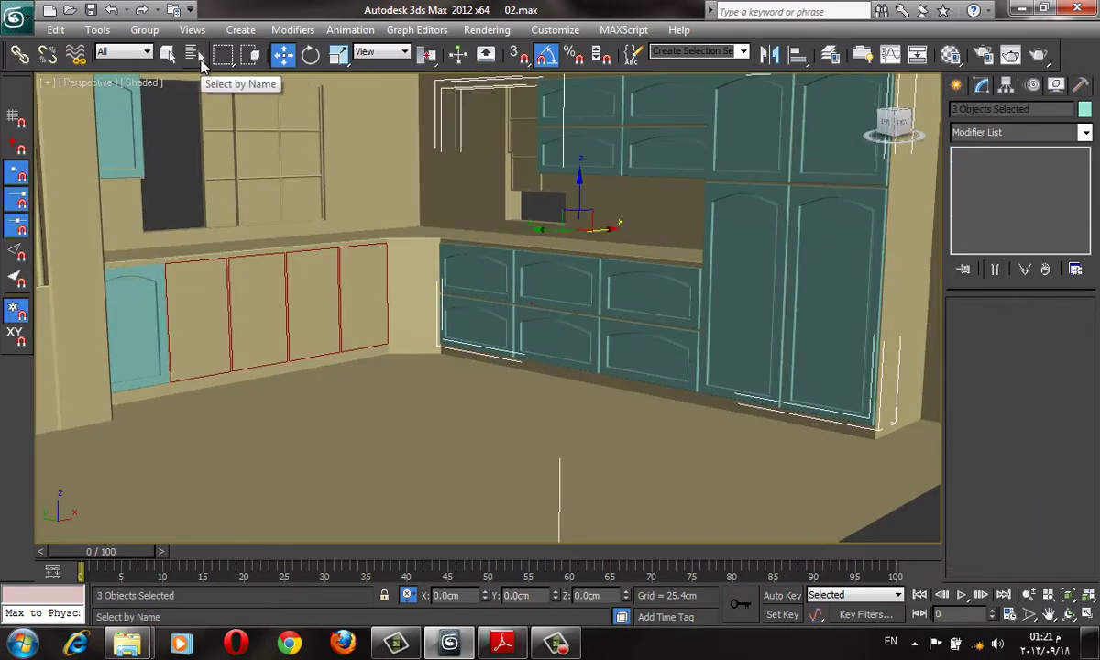
{"action": "left_click", "coordinate": [201, 63]}
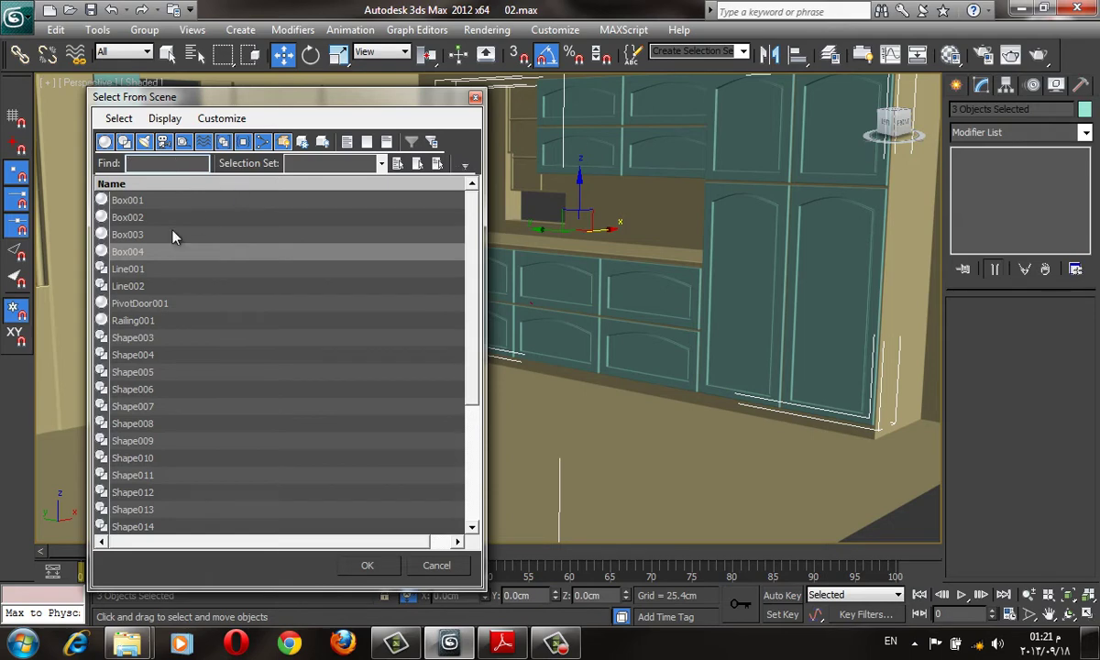
{"action": "left_click", "coordinate": [106, 143]}
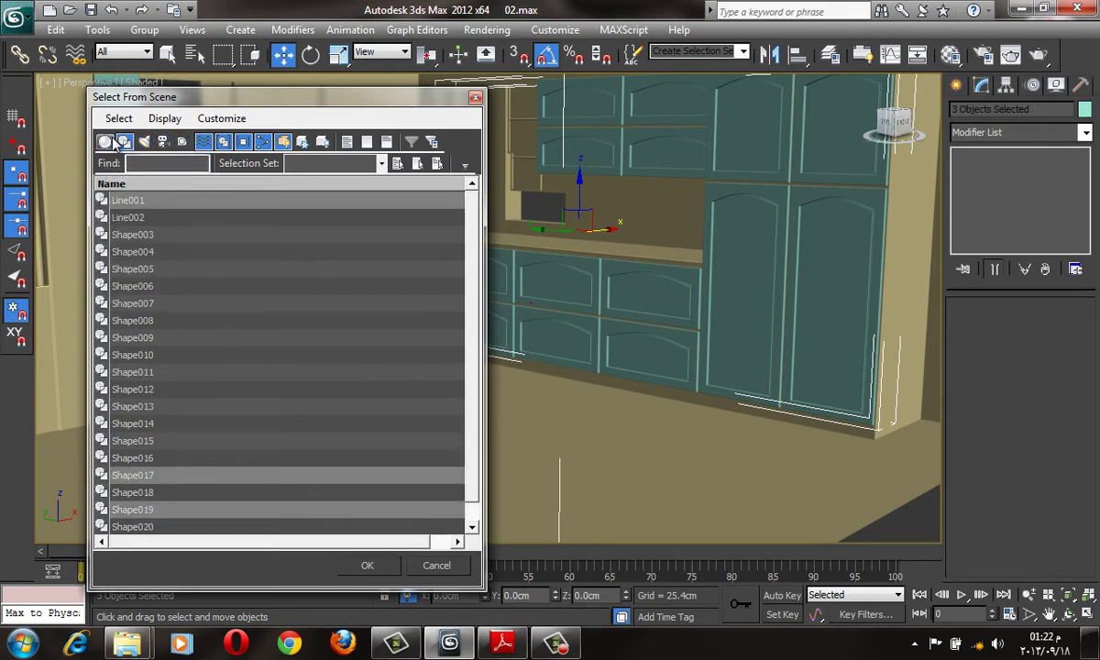
{"action": "left_click", "coordinate": [106, 143]}
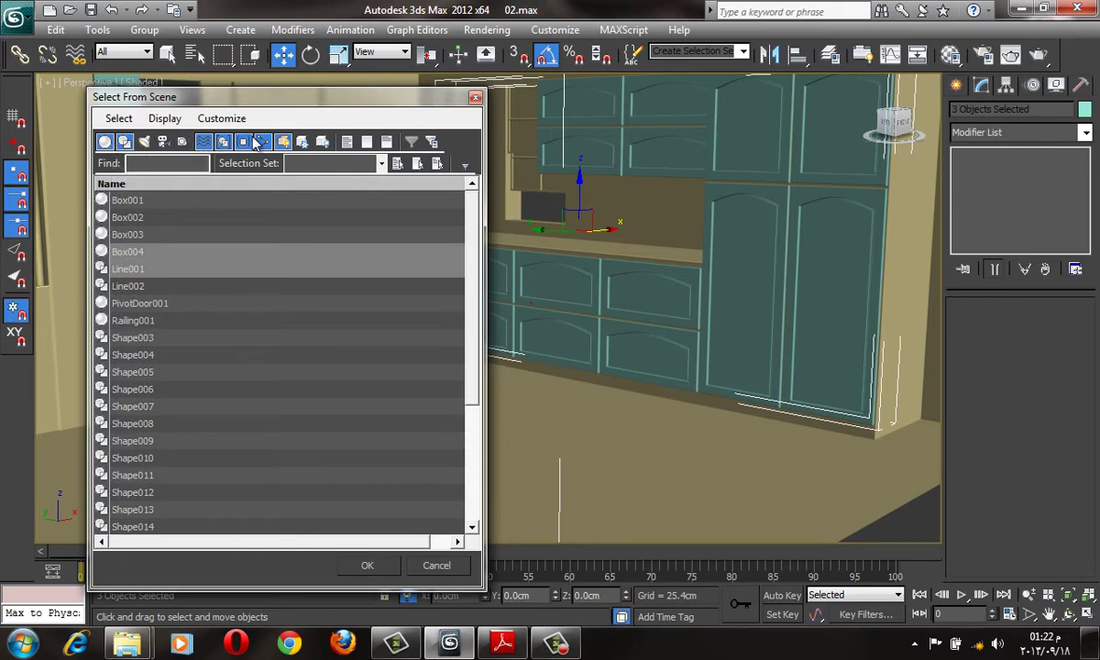
{"action": "left_click", "coordinate": [183, 142]}
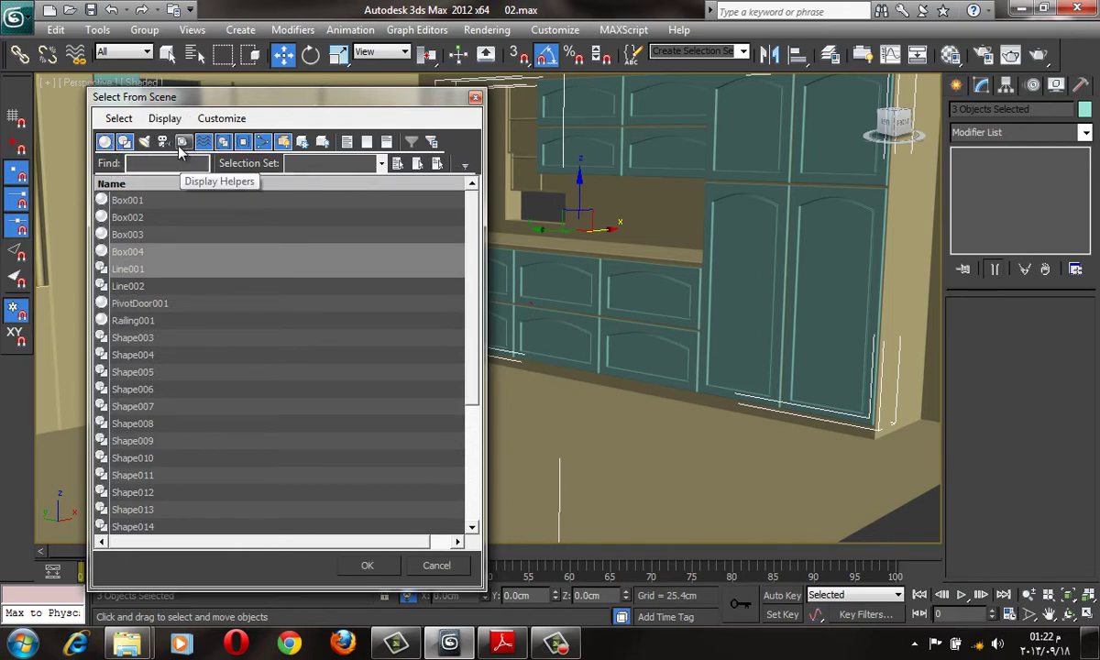
{"action": "left_click", "coordinate": [144, 142]}
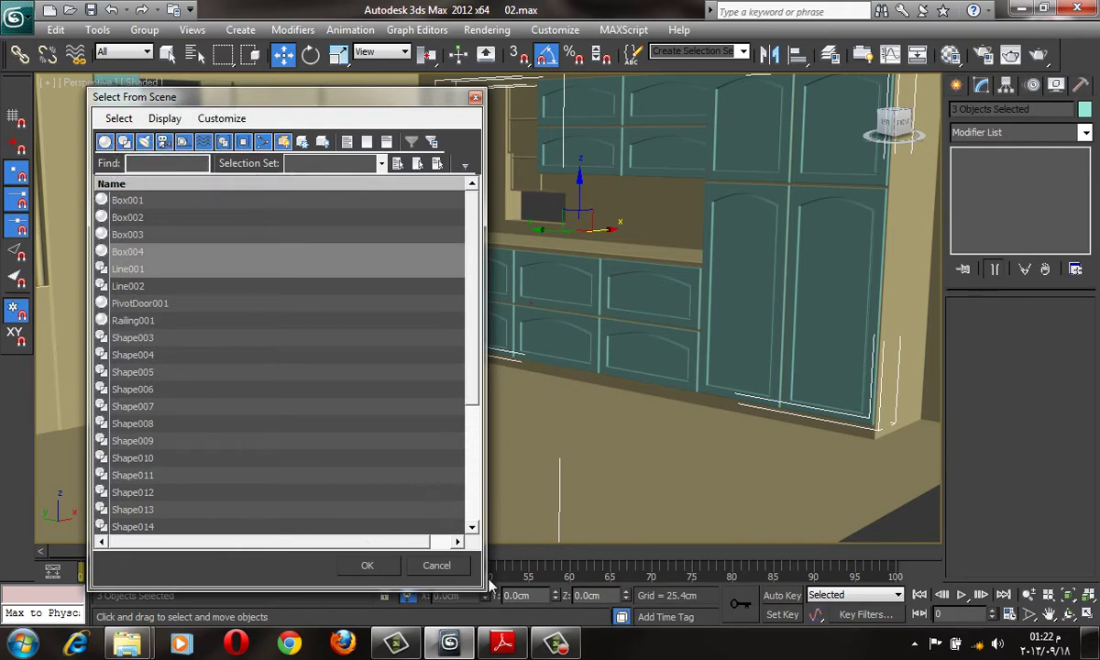
{"action": "left_click", "coordinate": [475, 97]}
{"action": "left_click", "coordinate": [183, 202]}
{"action": "key", "text": "h"}
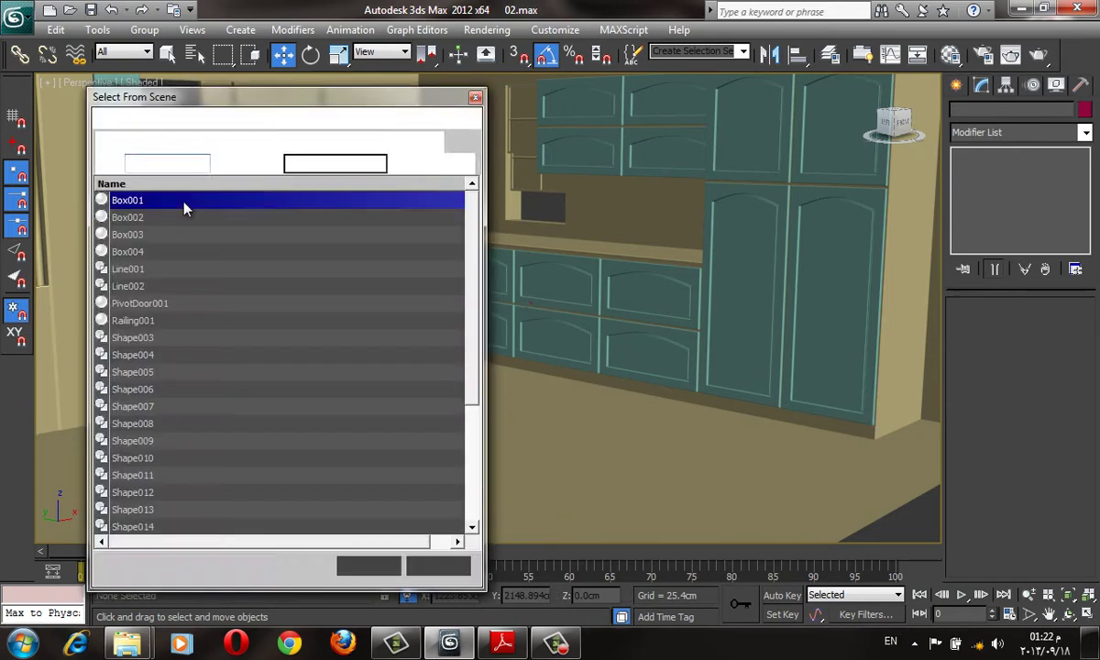
{"action": "left_click", "coordinate": [449, 566]}
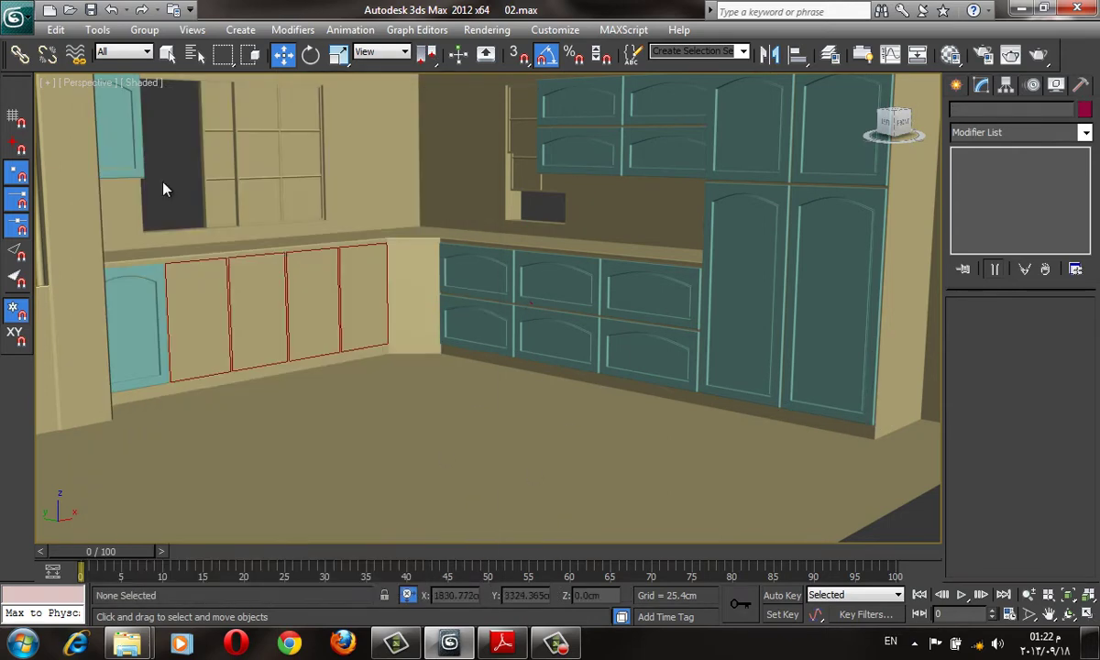
{"action": "left_click", "coordinate": [124, 133]}
Step: Select every object in the scene and give them a tan object colour
{"action": "key", "text": "F3"}
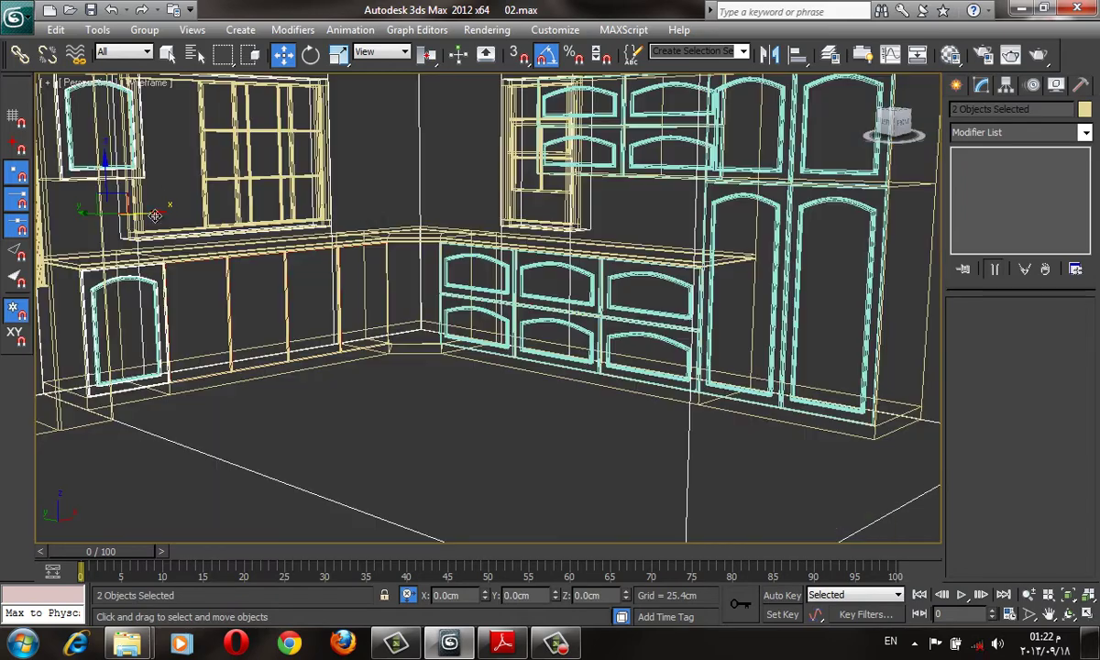
{"action": "key", "text": "F3"}
{"action": "key", "text": "ctrl+a"}
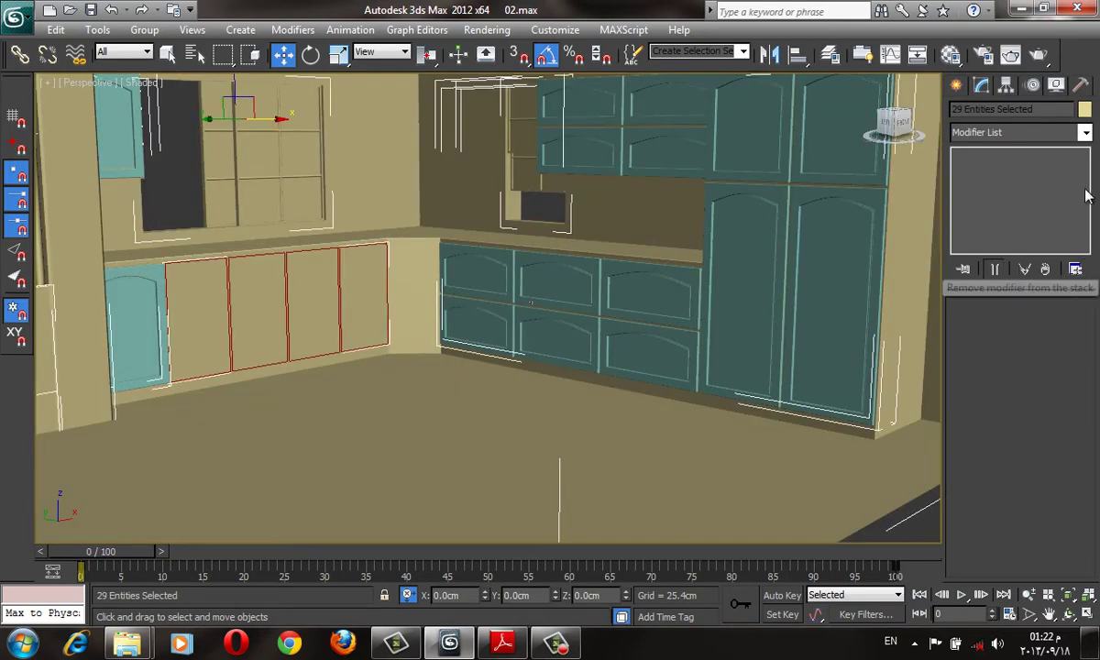
{"action": "left_click", "coordinate": [1084, 109]}
{"action": "left_click", "coordinate": [637, 414]}
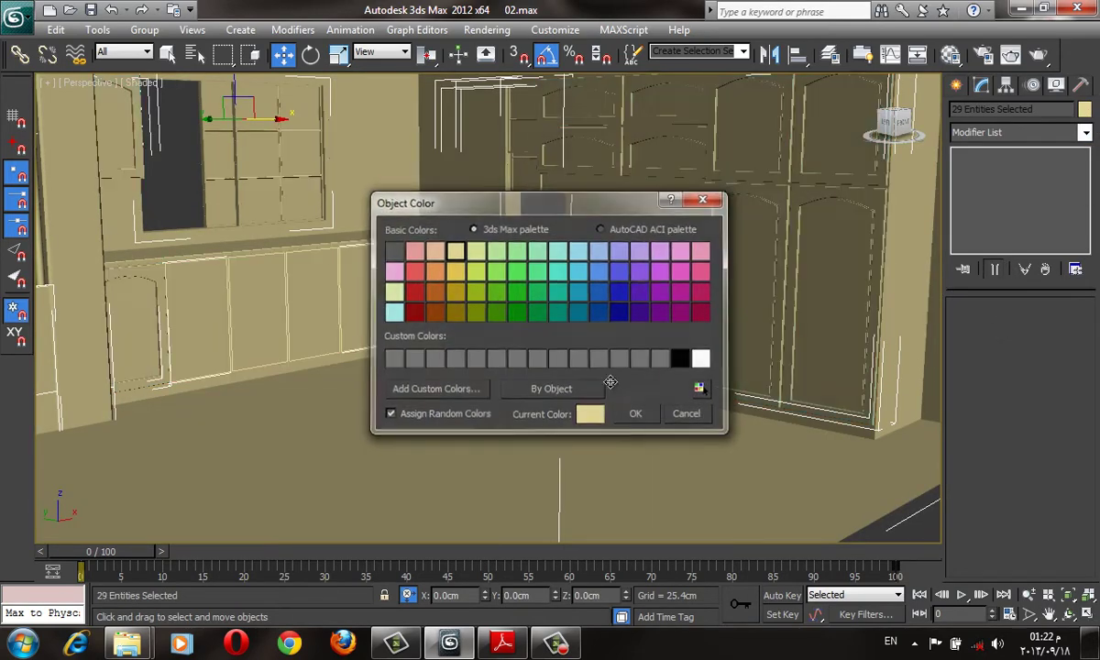
Step: Select the floor Box001 and show face edges while panning toward the ceiling beams
{"action": "left_click", "coordinate": [450, 405]}
{"action": "scroll", "coordinate": [248, 296], "scroll_direction": "up", "scroll_amount": 3}
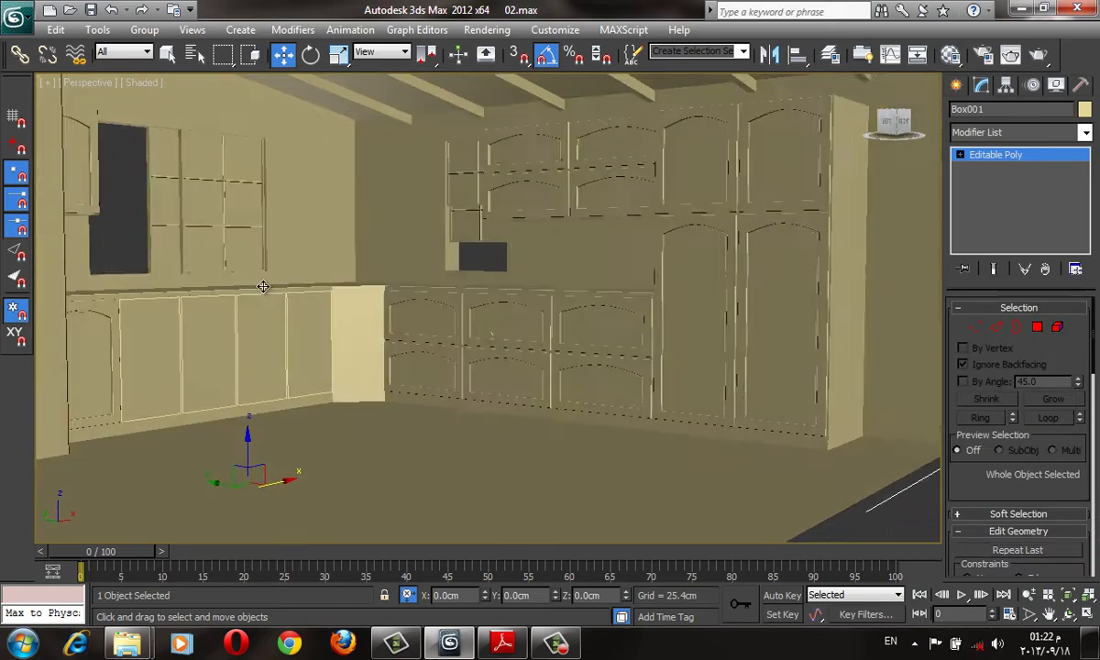
{"action": "key", "text": "F4"}
{"action": "mouse_move", "coordinate": [284, 343]}
{"action": "middle_mouse_down"}
{"action": "mouse_move", "coordinate": [388, 348]}
{"action": "mouse_move", "coordinate": [382, 338]}
{"action": "mouse_move", "coordinate": [391, 375]}
{"action": "middle_mouse_up"}
{"action": "scroll", "coordinate": [391, 376], "scroll_direction": "down", "scroll_amount": 5}
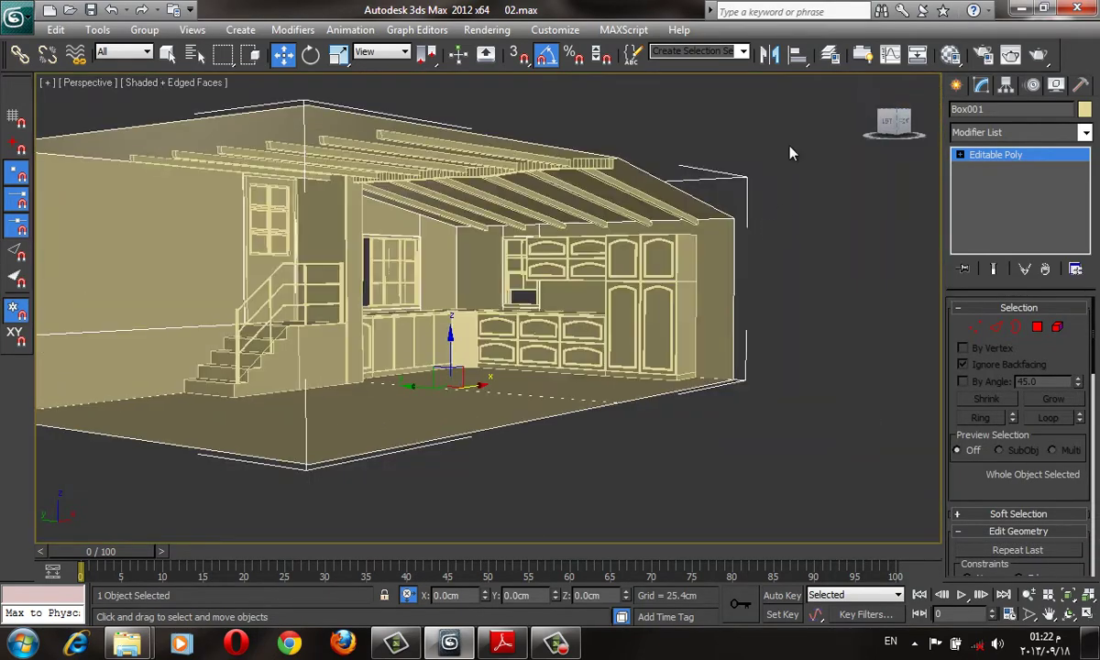
Step: Assign the grey 02 - Default material to all scene objects in the Material Editor
{"action": "key", "text": "ctrl+a"}
{"action": "key", "text": "m"}
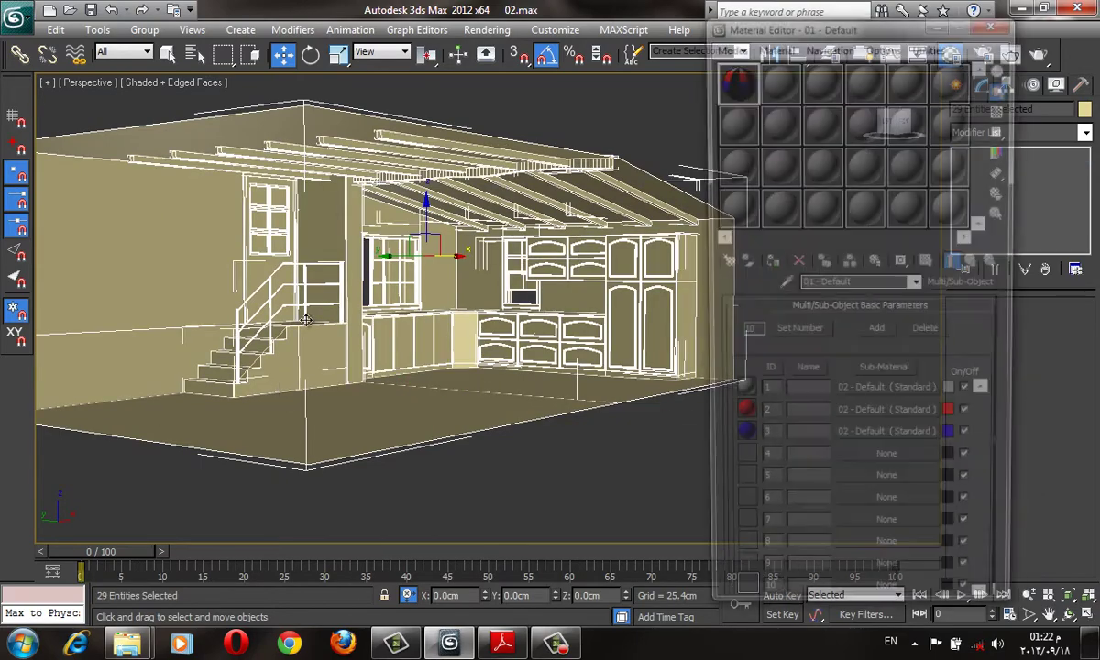
{"action": "left_click", "coordinate": [768, 264]}
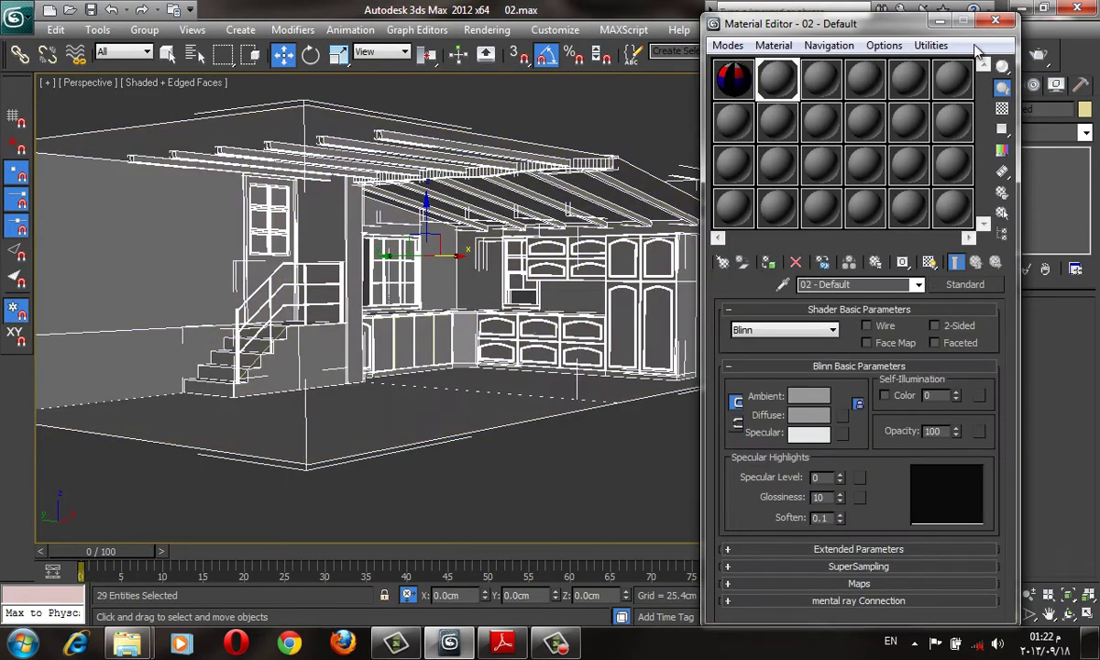
{"action": "left_click", "coordinate": [995, 20]}
Step: Set the selection's object colour to black, then clear the selection
{"action": "left_click", "coordinate": [1084, 109]}
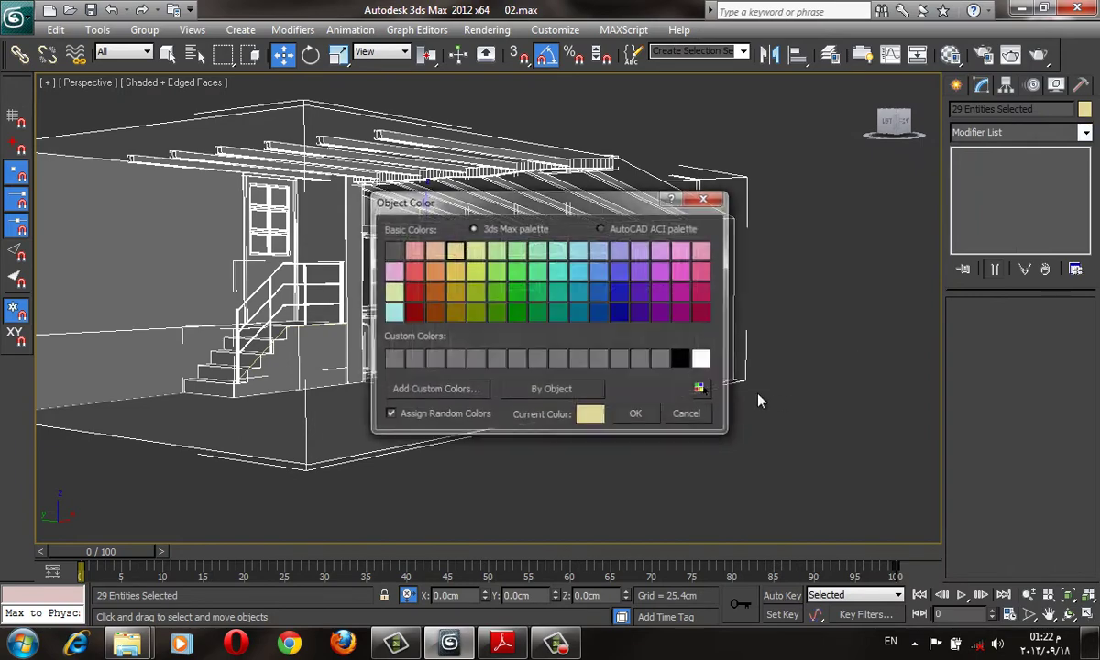
{"action": "left_click", "coordinate": [680, 357]}
{"action": "left_click", "coordinate": [633, 412]}
{"action": "left_click", "coordinate": [535, 414]}
{"action": "scroll", "coordinate": [535, 414], "scroll_direction": "up", "scroll_amount": 5}
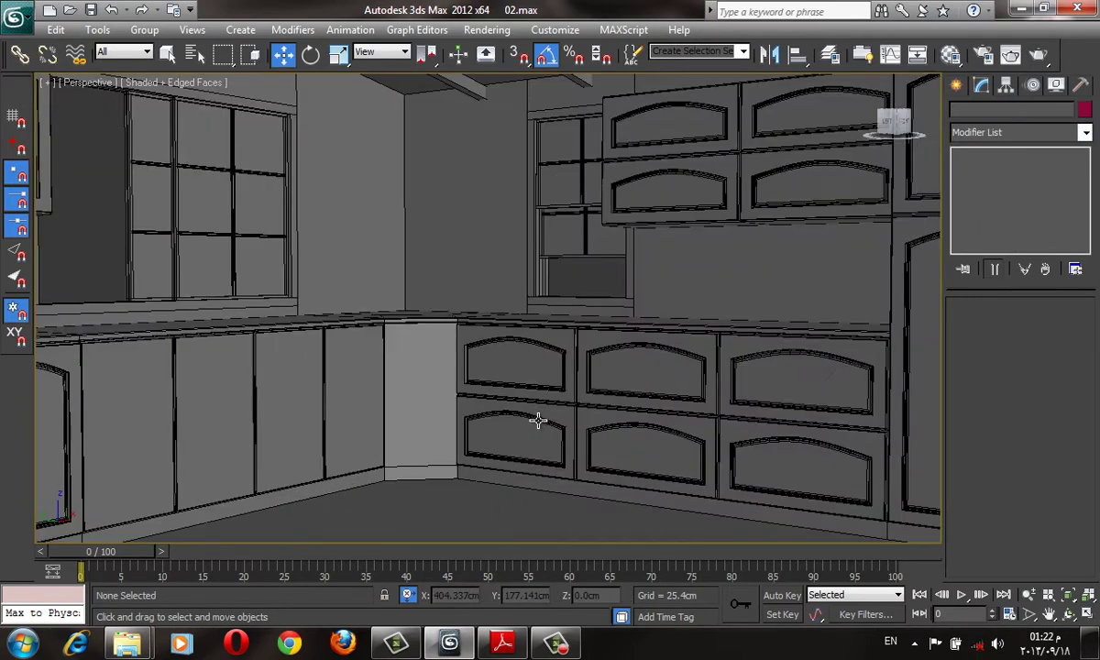
{"action": "middle_click_drag", "start_coordinate": [538, 420], "coordinate": [548, 449]}
Step: Give all selected objects a custom dark grey object colour of RGB 55,55,55
{"action": "scroll", "coordinate": [702, 408], "scroll_direction": "down", "scroll_amount": 5}
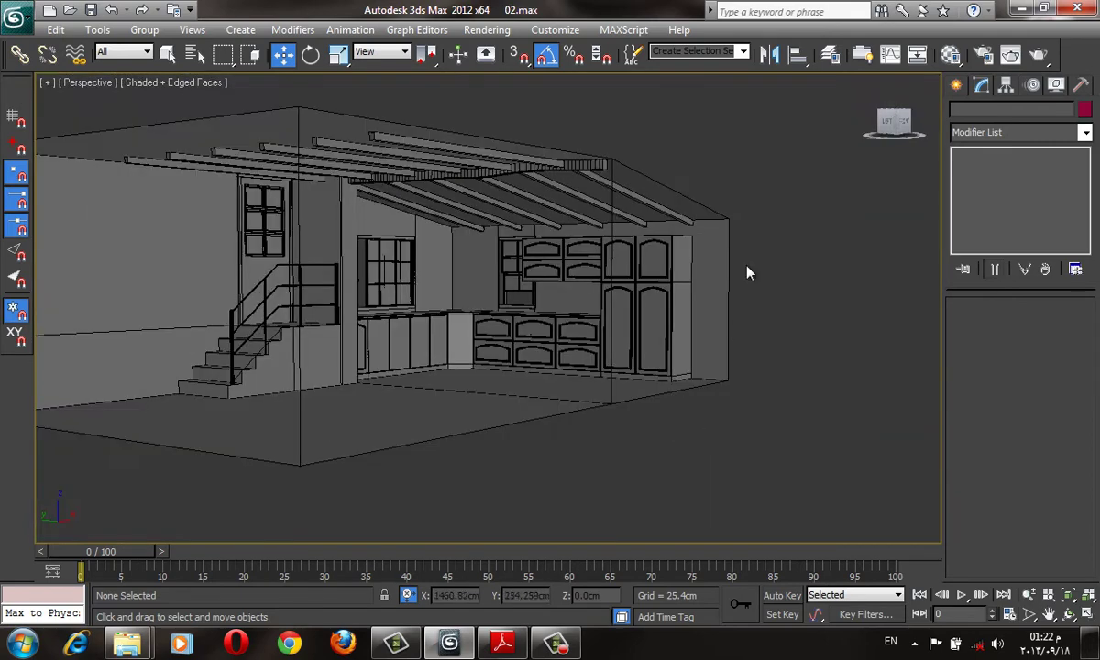
{"action": "key", "text": "ctrl+a"}
{"action": "left_click", "coordinate": [1084, 109]}
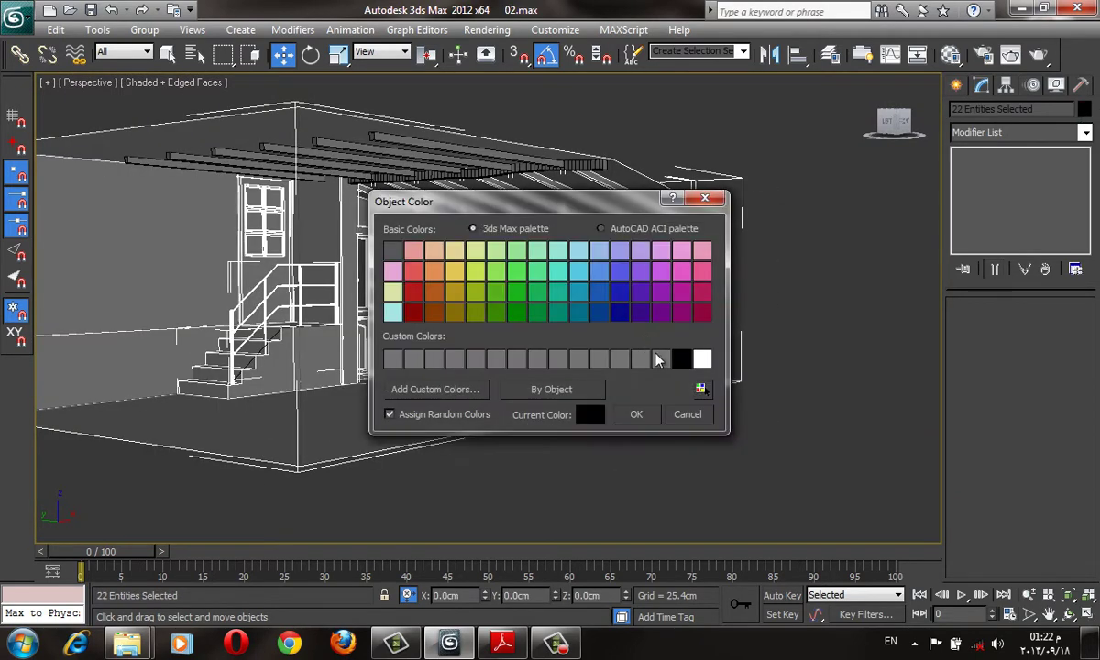
{"action": "left_click", "coordinate": [463, 390]}
{"action": "left_click_drag", "start_coordinate": [470, 88], "coordinate": [688, 171]}
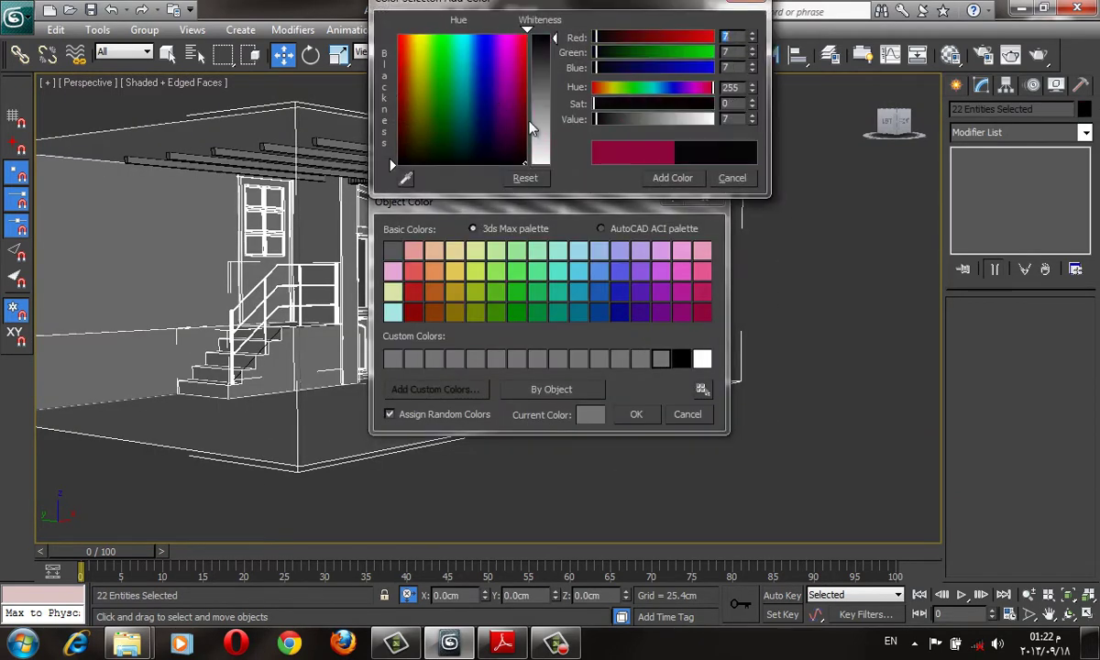
{"action": "left_click", "coordinate": [671, 178]}
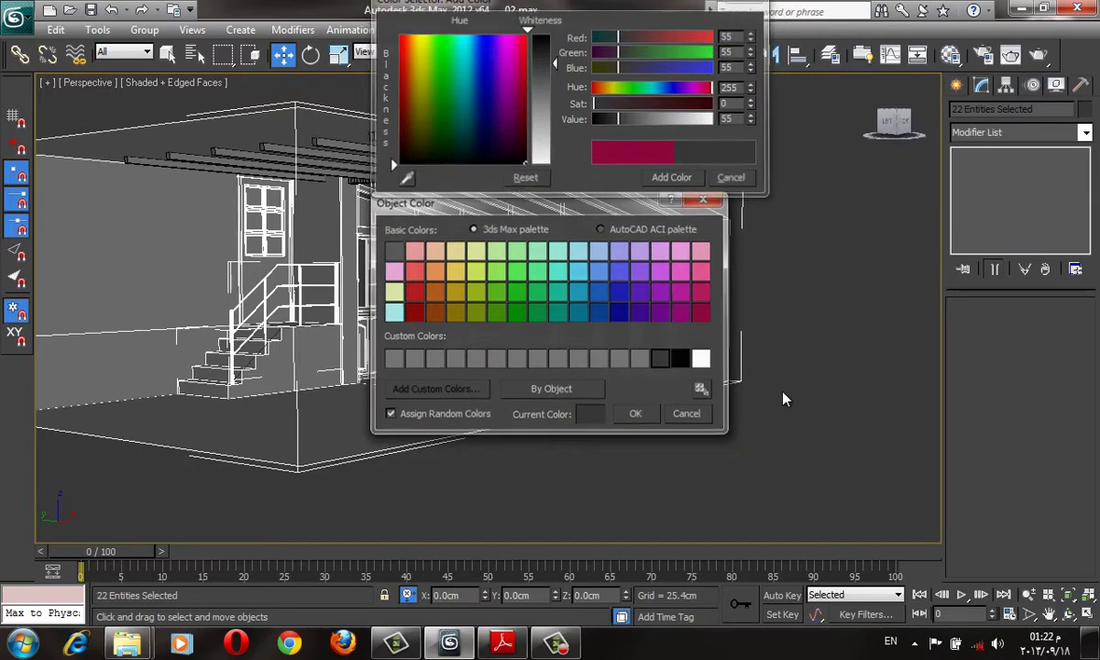
{"action": "key", "text": "Return"}
Step: Clear the selection and review the grey cabinet close-up with face edges toggled
{"action": "key", "text": "F4"}
{"action": "left_click", "coordinate": [880, 292]}
{"action": "scroll", "coordinate": [645, 287], "scroll_direction": "up", "scroll_amount": 10}
{"action": "key", "text": "F4"}
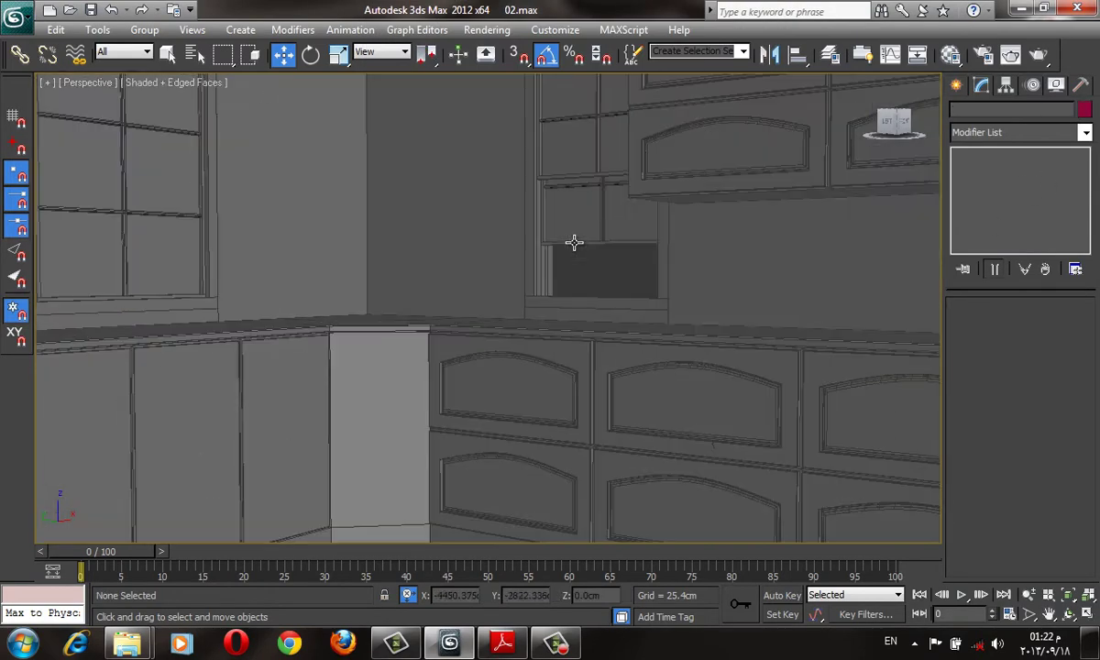
{"action": "scroll", "coordinate": [577, 239], "scroll_direction": "down", "scroll_amount": 1}
{"action": "middle_click_drag", "start_coordinate": [499, 248], "coordinate": [569, 309]}
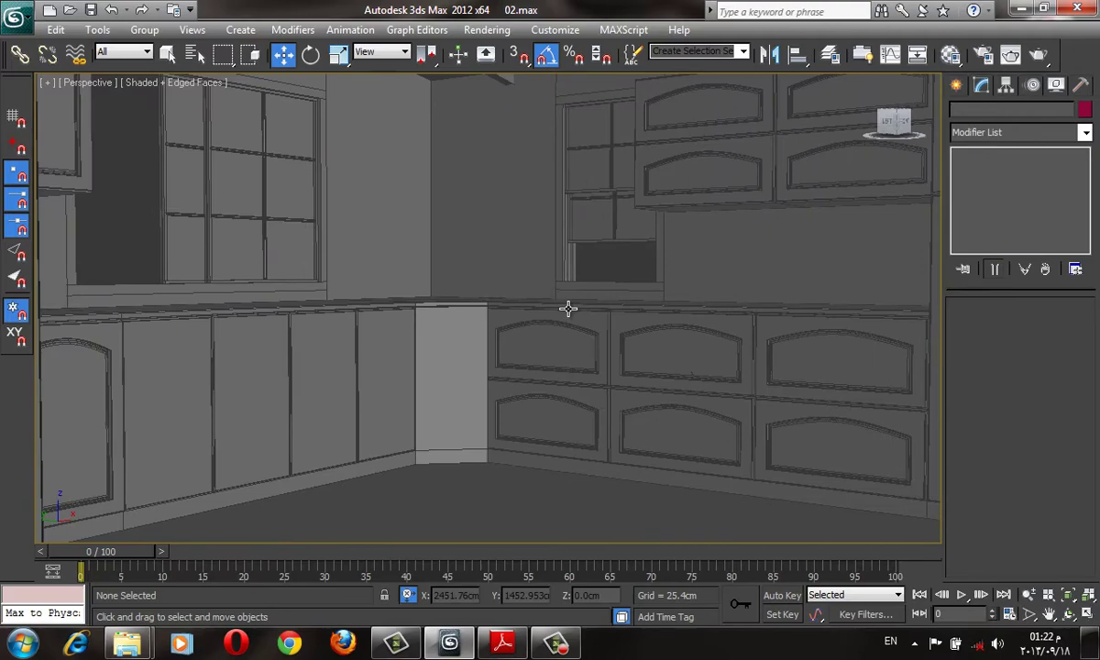
{"action": "scroll", "coordinate": [540, 242], "scroll_direction": "down", "scroll_amount": 5}
{"action": "scroll", "coordinate": [540, 243], "scroll_direction": "up", "scroll_amount": 5}
{"action": "middle_click_drag", "start_coordinate": [540, 268], "coordinate": [535, 292]}
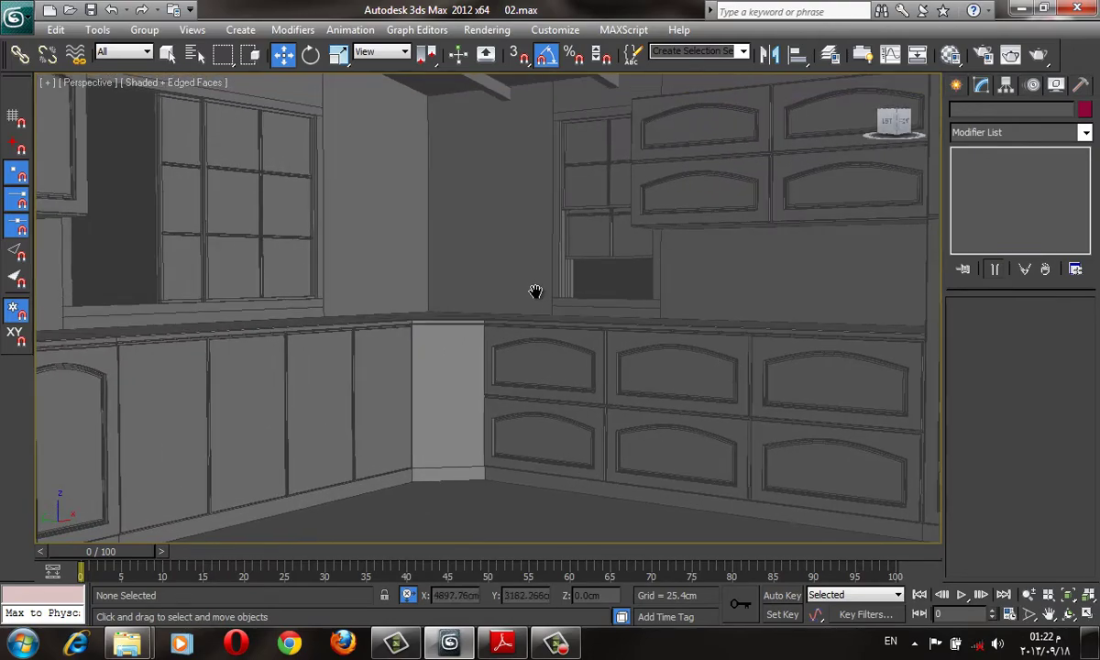
{"action": "scroll", "coordinate": [535, 292], "scroll_direction": "down", "scroll_amount": 2}
Step: Use Save As to store the kitchen scene under the file name 03.max
{"action": "left_click", "coordinate": [16, 13]}
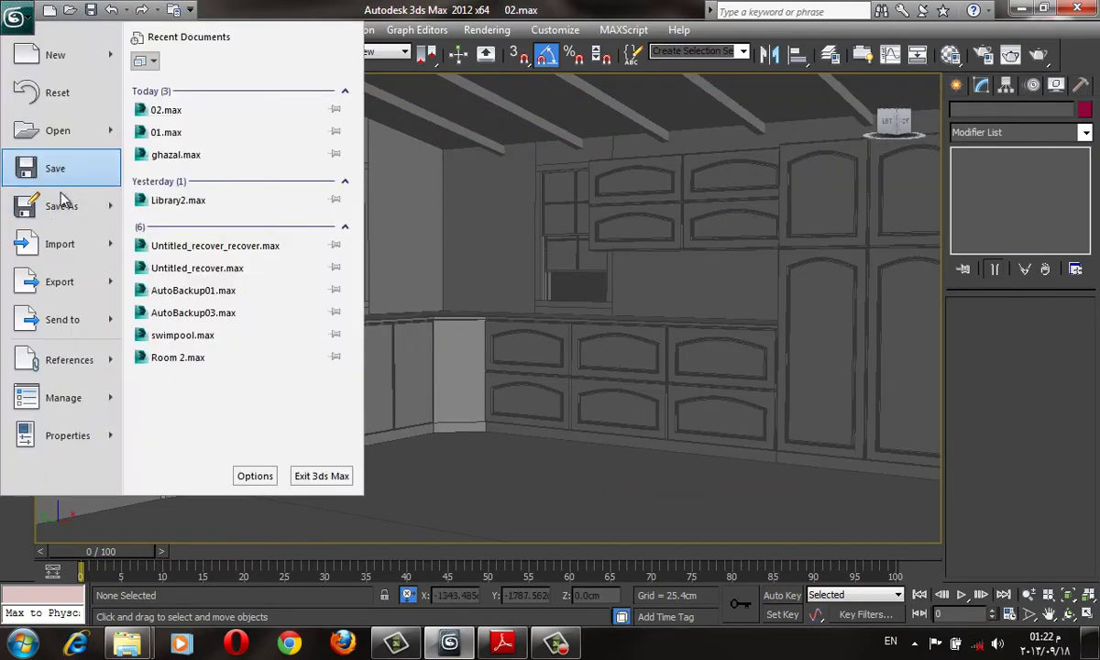
{"action": "left_click", "coordinate": [62, 203]}
{"action": "type", "text": "03"}
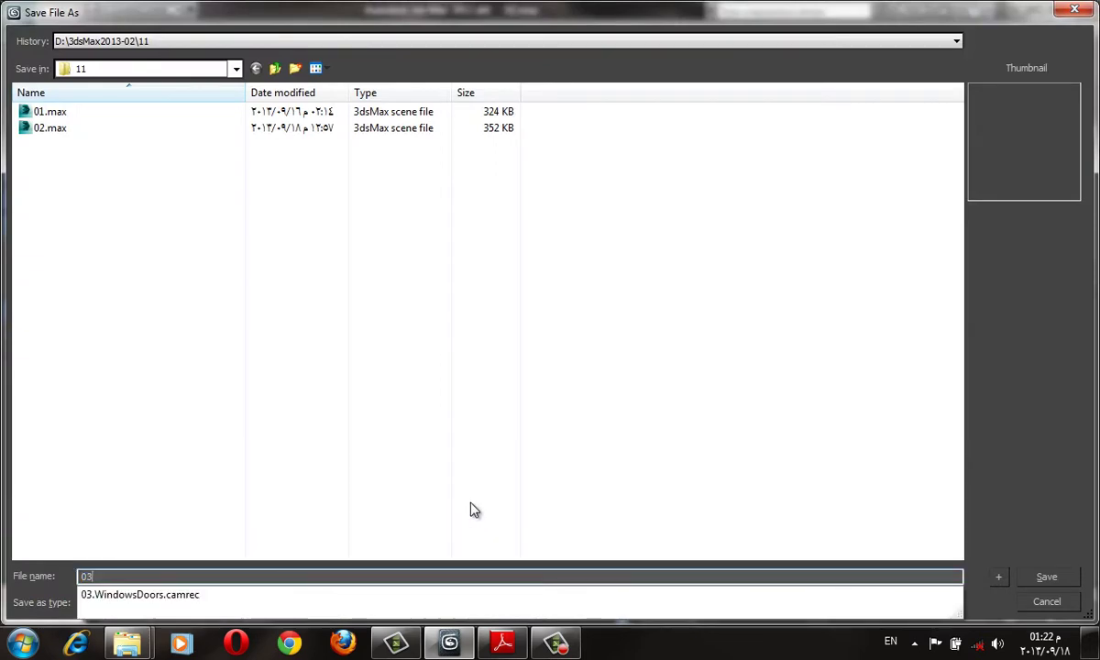
{"action": "key", "text": "Return"}
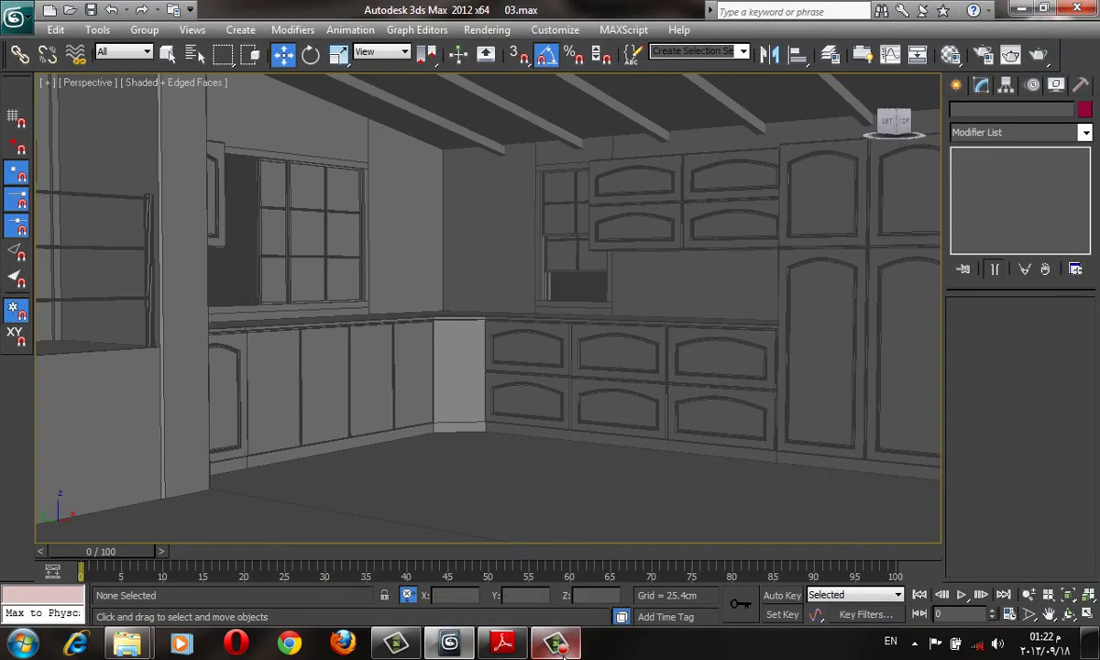
{"action": "left_click", "coordinate": [556, 644]}
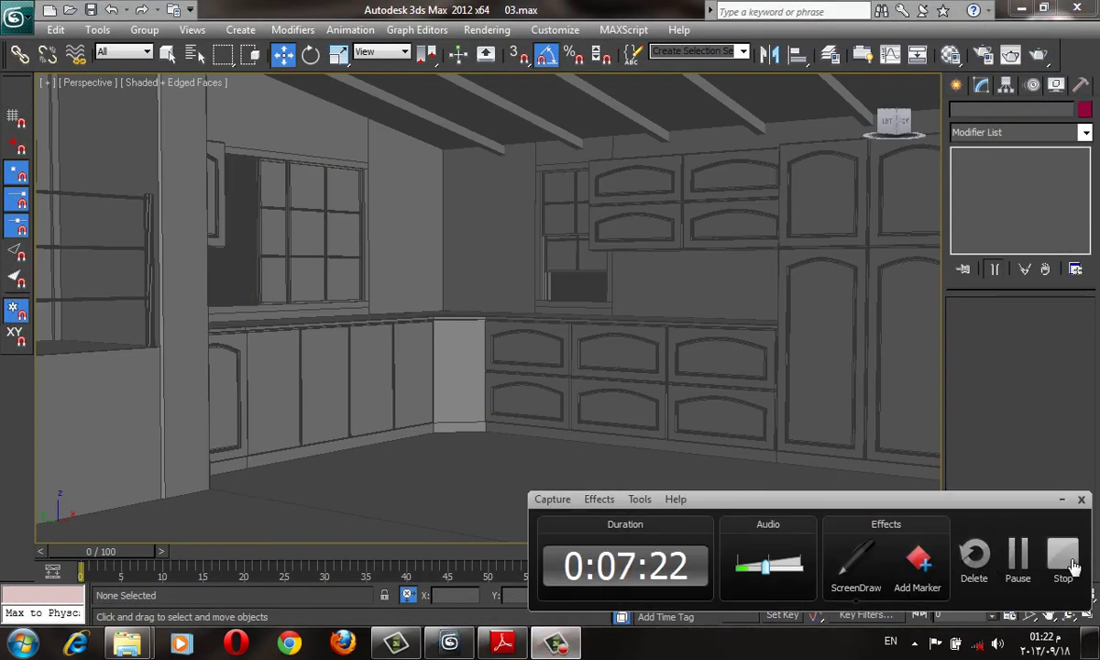